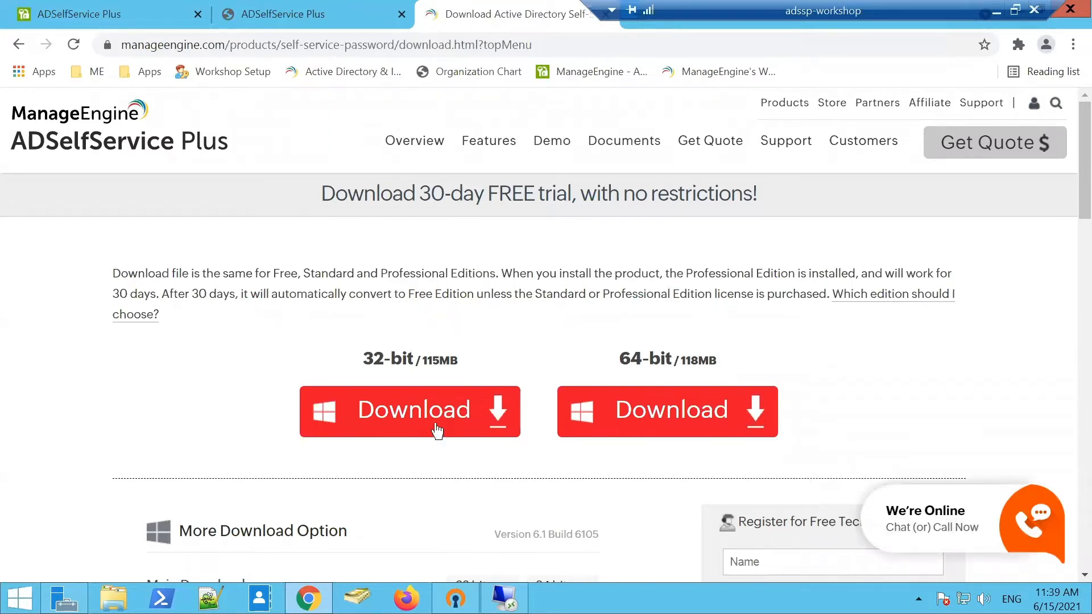
Close the product download page and the online demo page in the browser.
{"action": "left_click_drag", "start_coordinate": [514, 16], "coordinate": [311, 16]}
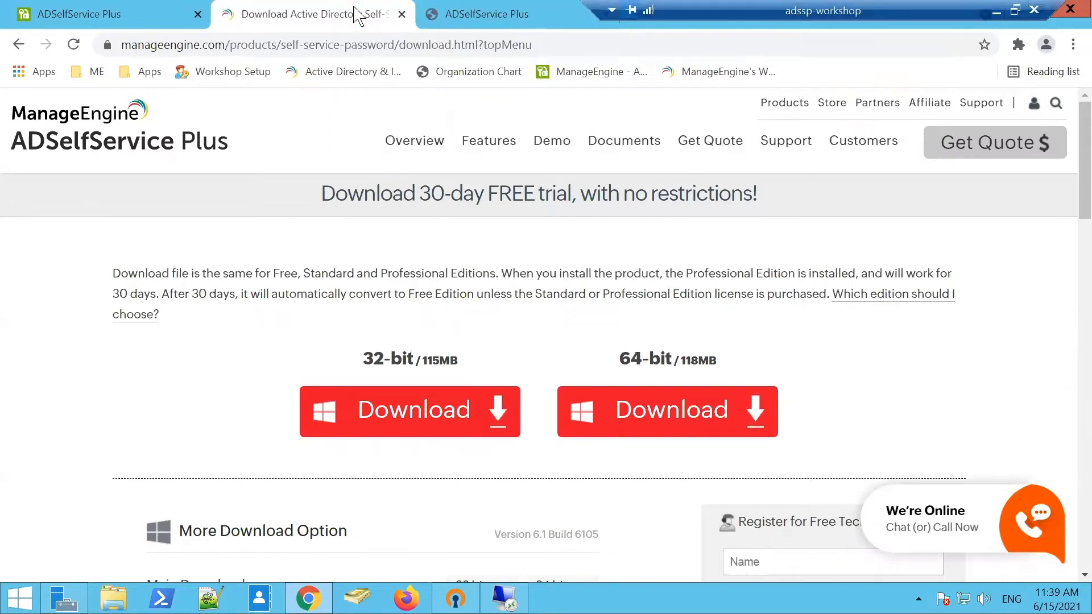
{"action": "left_click", "coordinate": [401, 14]}
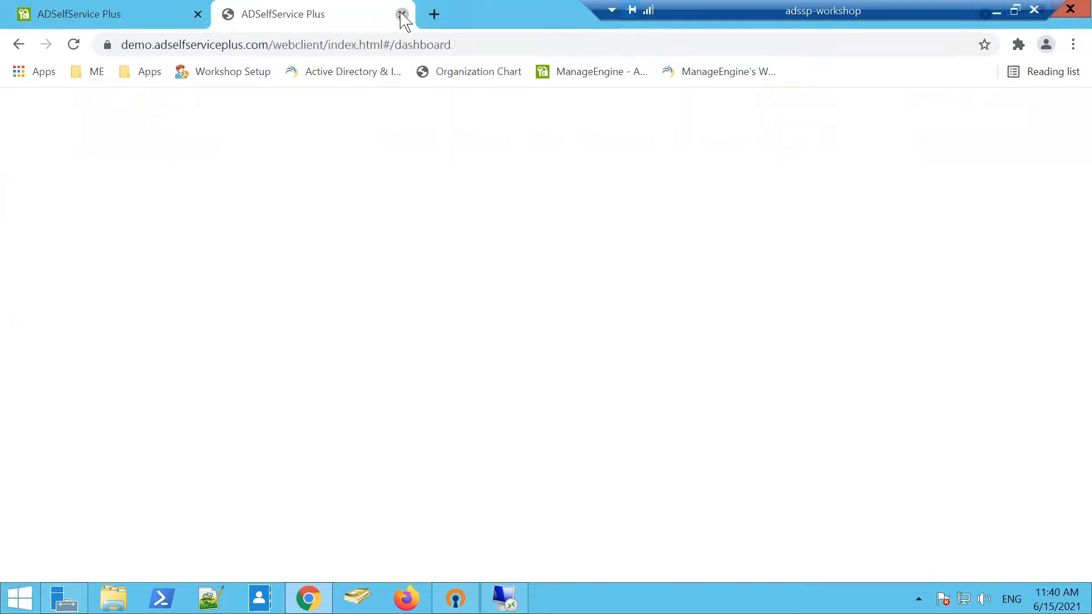
{"action": "left_click", "coordinate": [402, 14]}
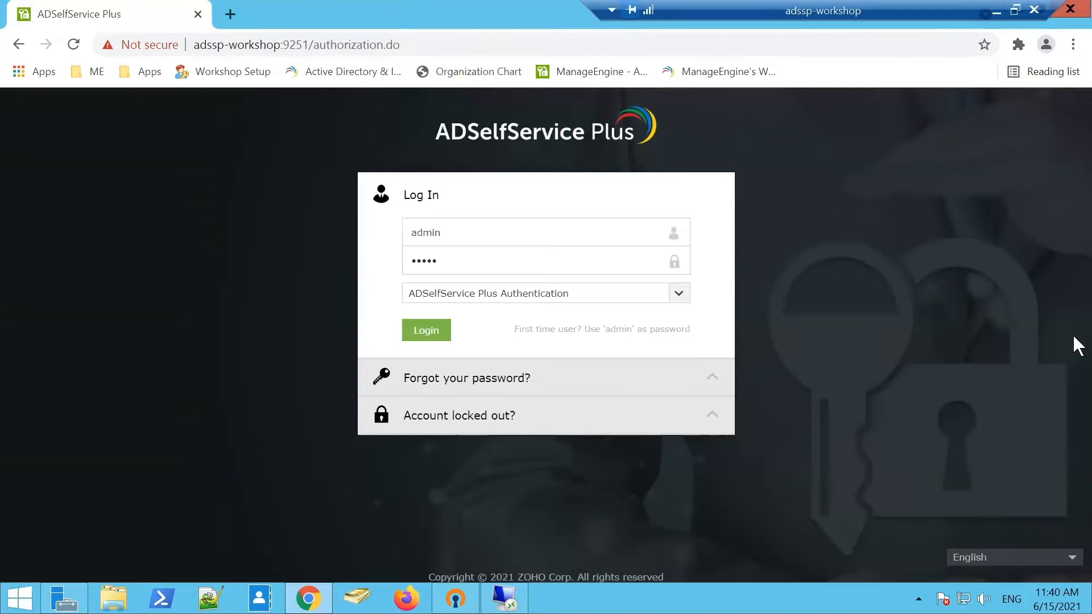
{"action": "left_click", "coordinate": [20, 598]}
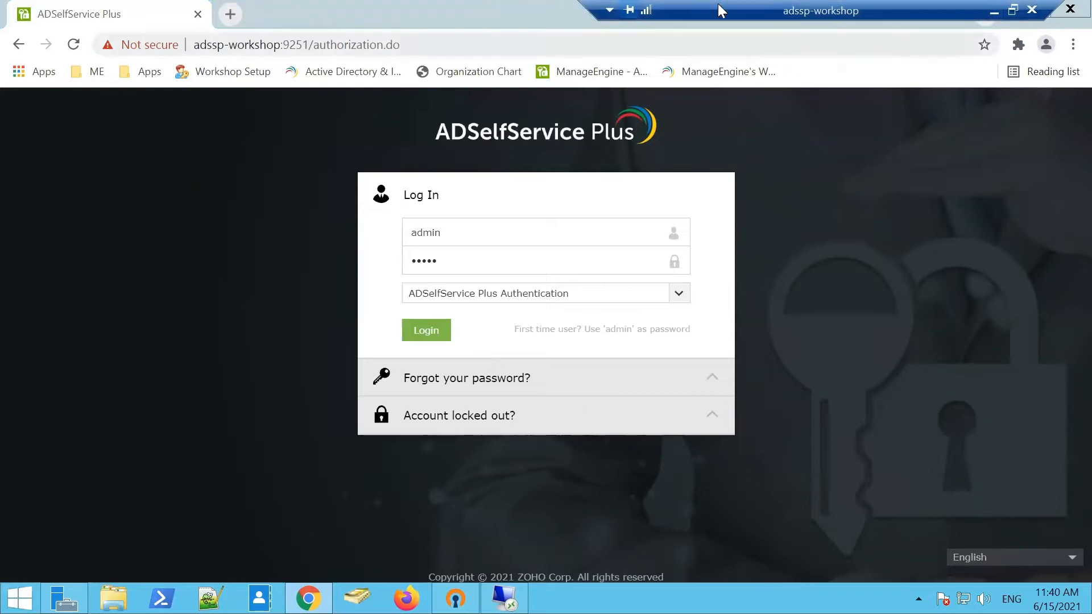
{"action": "left_click_drag", "start_coordinate": [718, 6], "coordinate": [513, 7]}
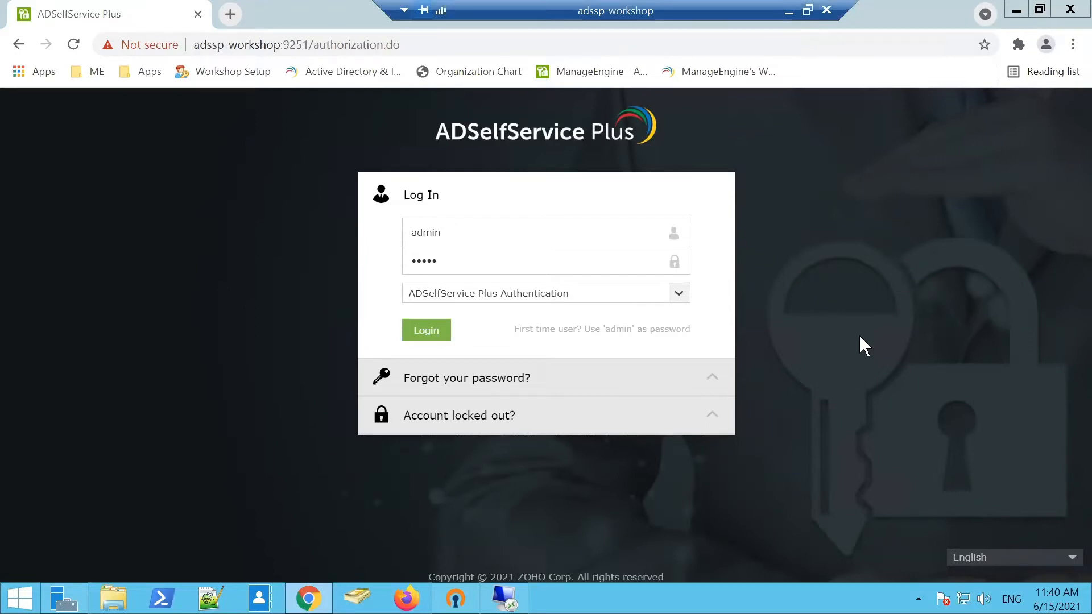
Bring up OpenVPN Connect to view its connection profile, reposition the window, and minimize it.
{"action": "left_click", "coordinate": [459, 599]}
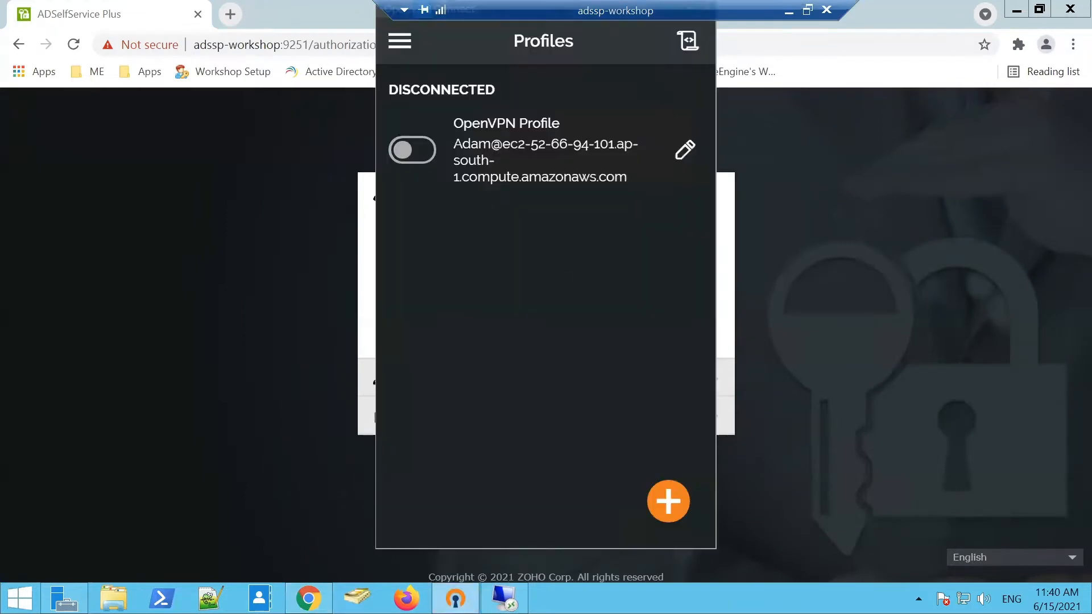
{"action": "left_click", "coordinate": [506, 599]}
{"action": "left_click", "coordinate": [646, 101]}
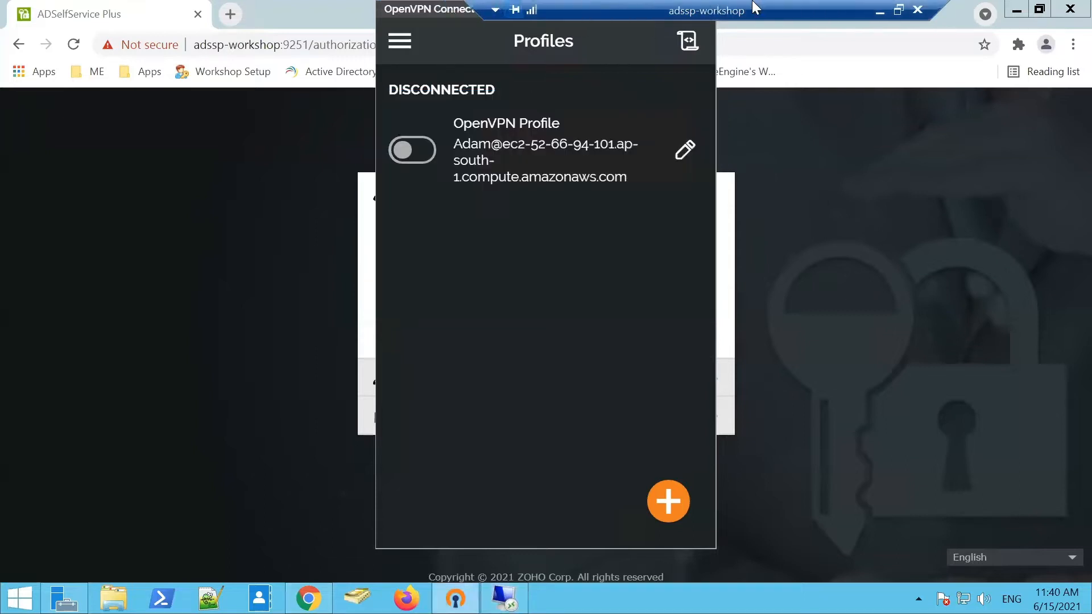
{"action": "left_click_drag", "start_coordinate": [449, 9], "coordinate": [364, 17]}
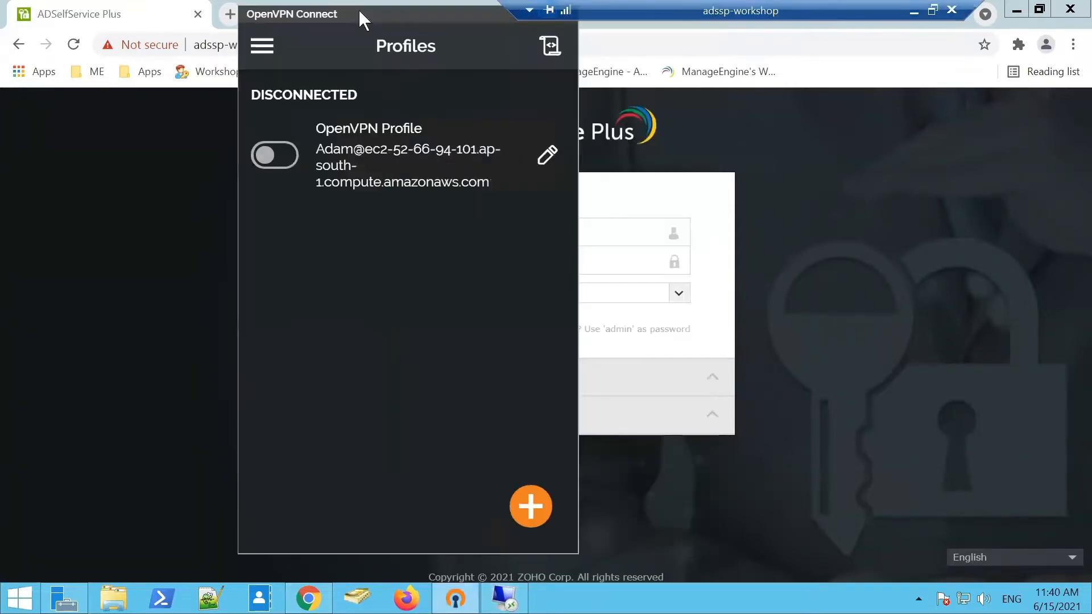
{"action": "left_click_drag", "start_coordinate": [492, 17], "coordinate": [436, 21]}
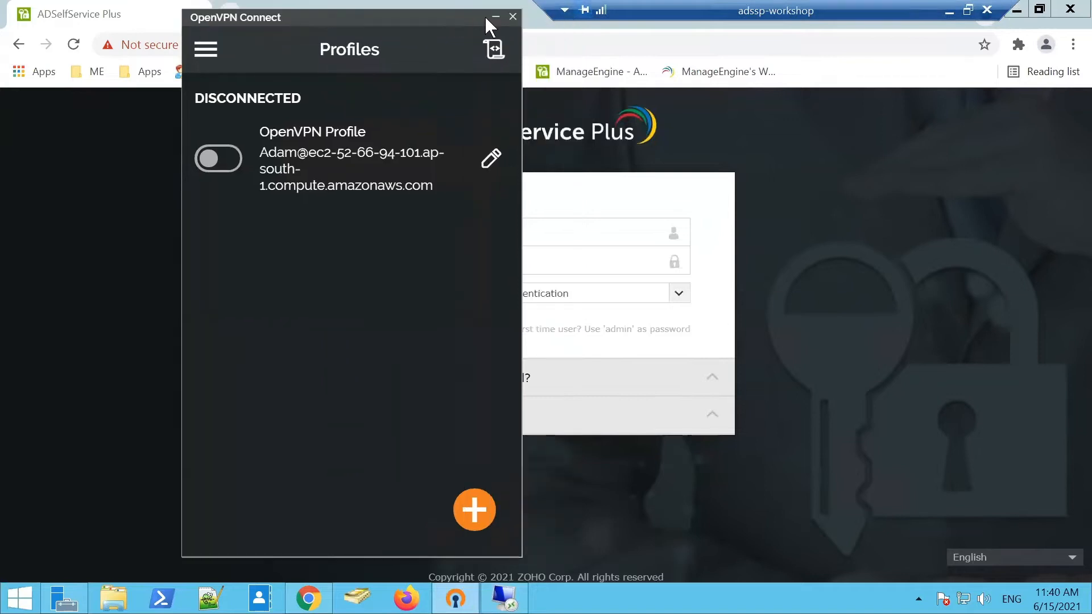
{"action": "left_click", "coordinate": [493, 18]}
{"action": "left_click_drag", "start_coordinate": [738, 6], "coordinate": [502, 5]}
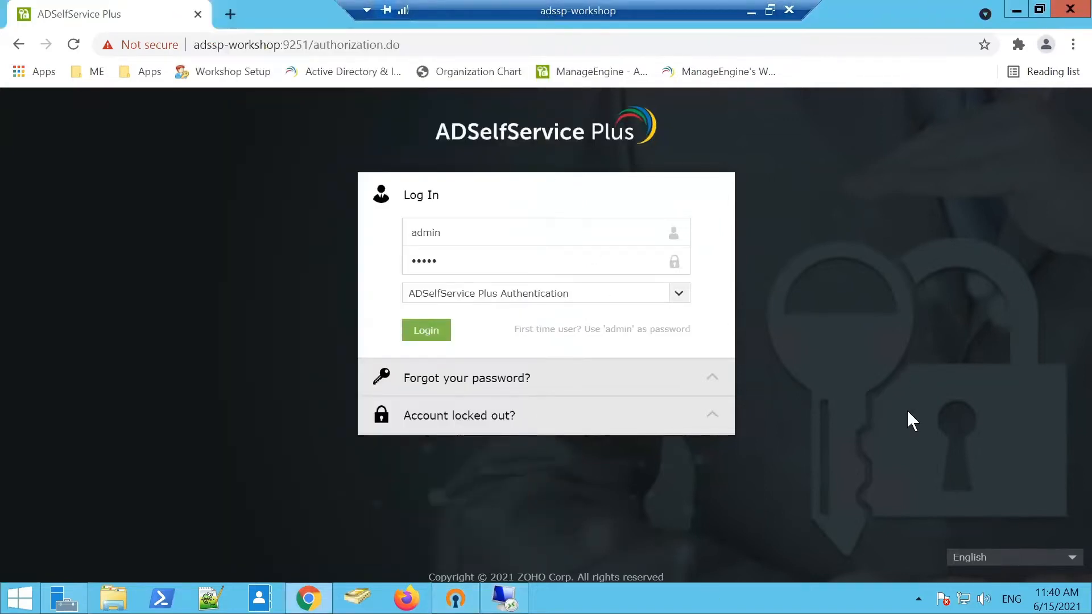
{"action": "left_click_drag", "start_coordinate": [686, 2], "coordinate": [677, 3]}
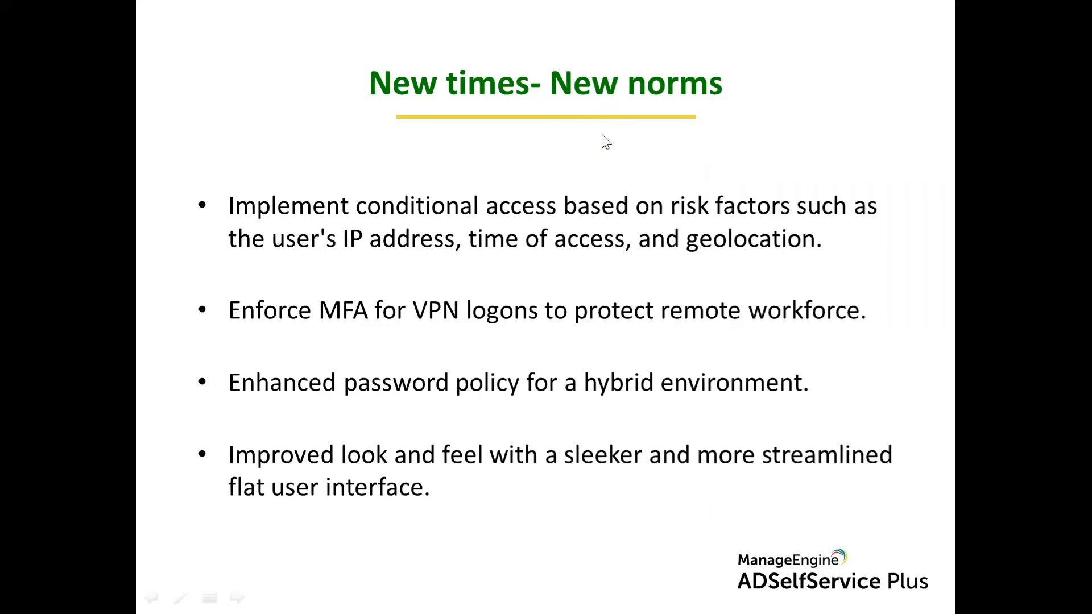
Return to the adssp-workshop remote session, log in with the prefilled admin account, and open the Conditional Access configuration.
{"action": "key", "text": "alt+Tab"}
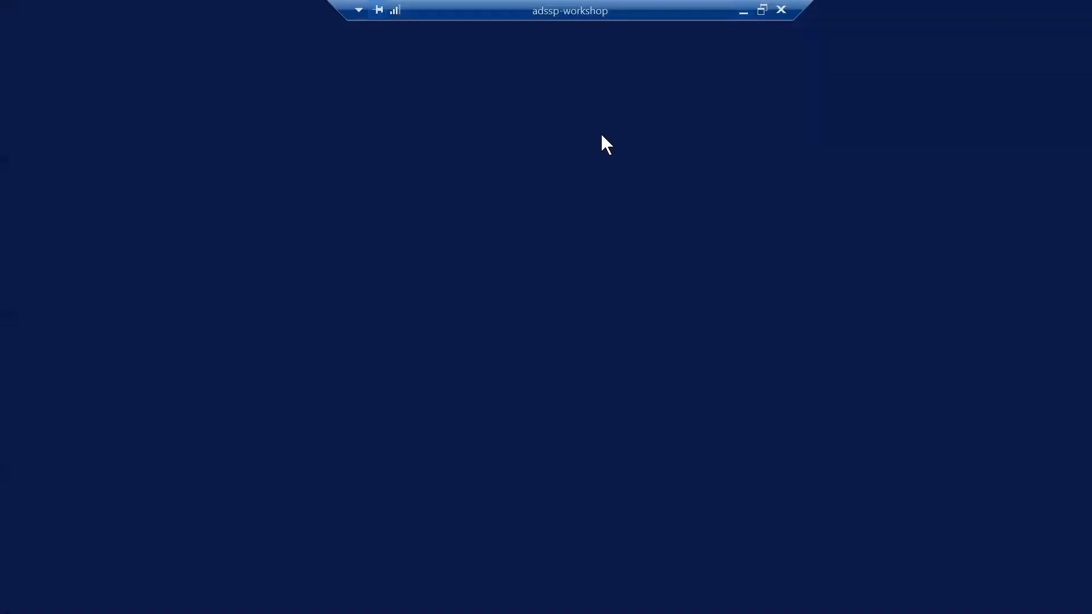
{"action": "left_click", "coordinate": [425, 335]}
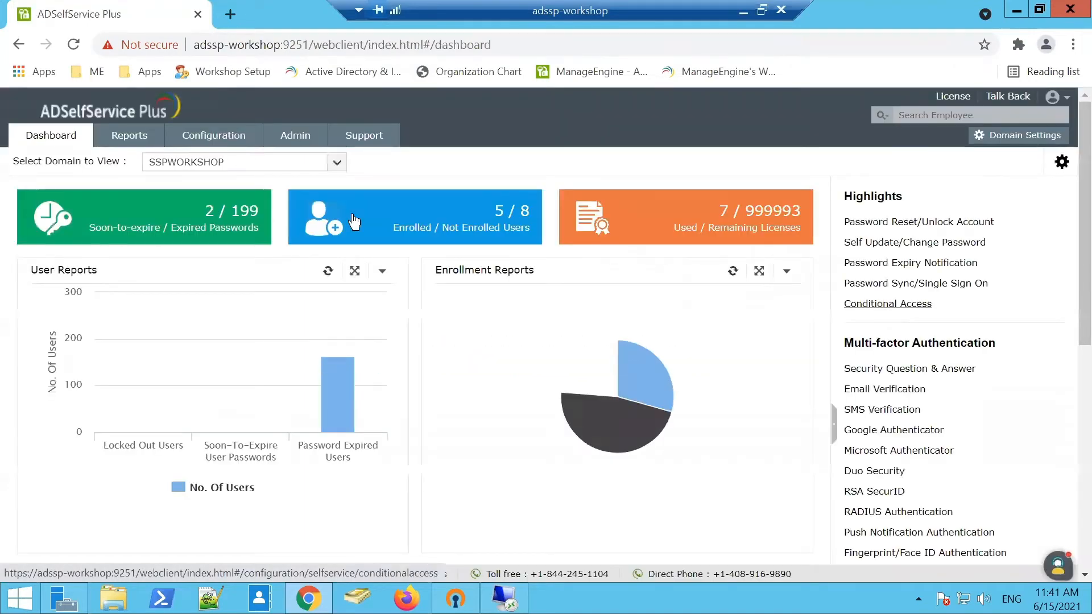
{"action": "left_click", "coordinate": [240, 135]}
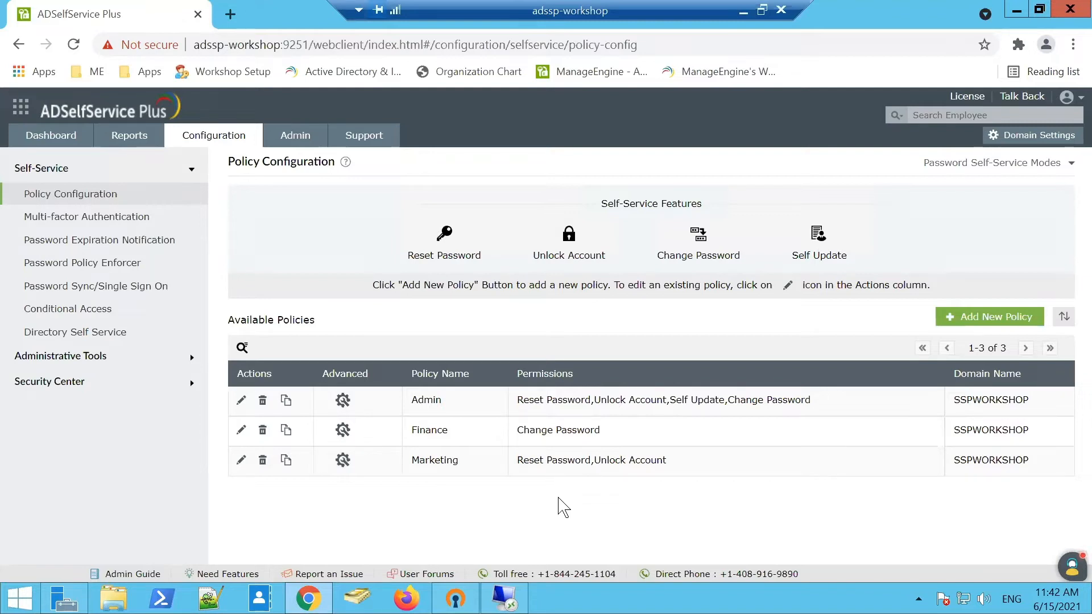
{"action": "left_click", "coordinate": [100, 319]}
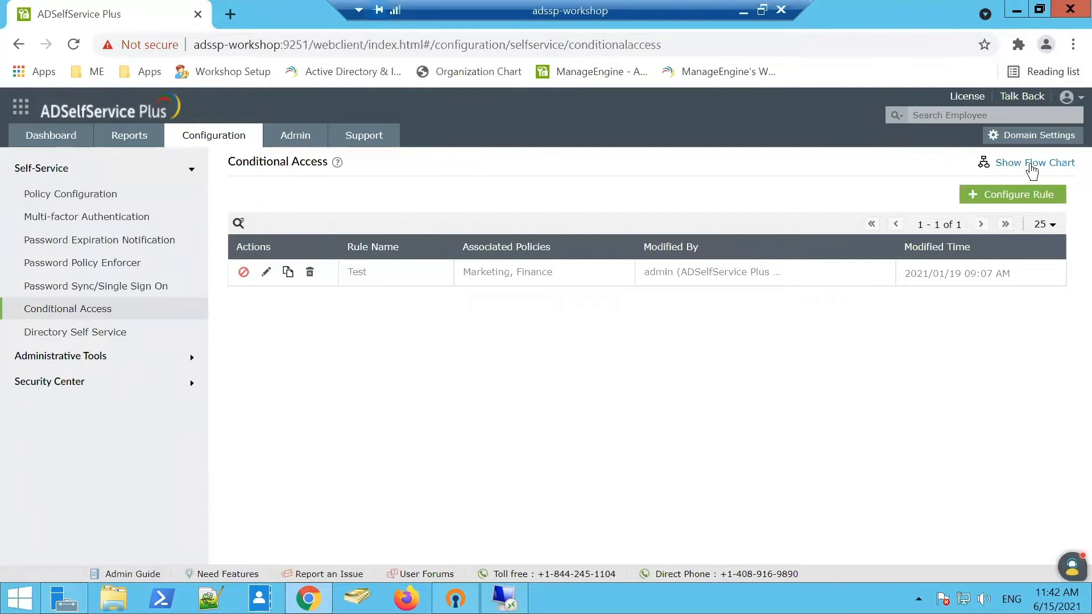
View the flow chart explaining how conditional access works and close it.
{"action": "left_click", "coordinate": [1030, 165]}
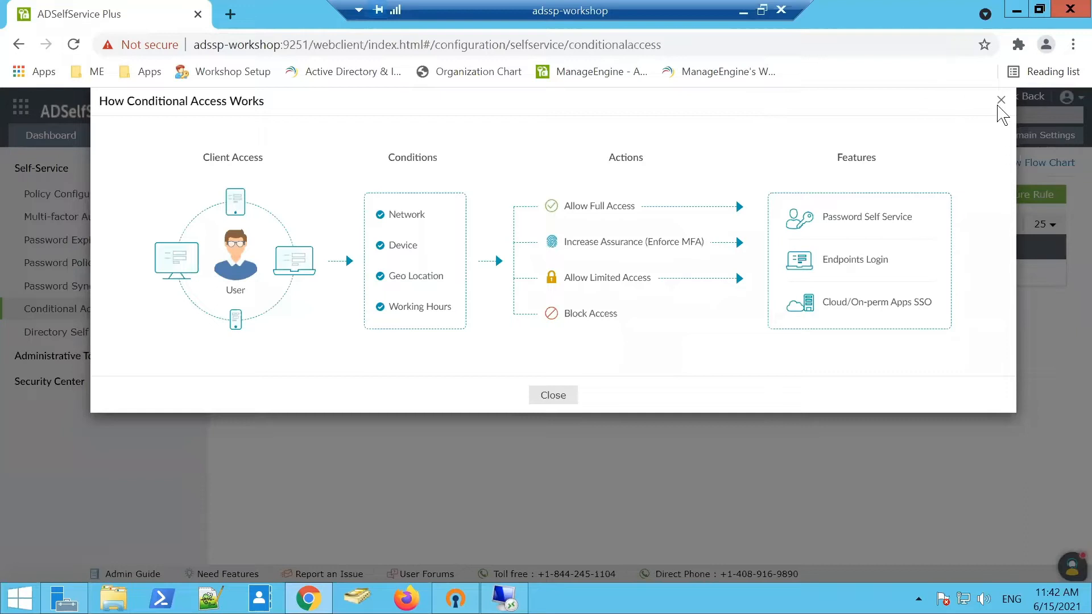
{"action": "left_click", "coordinate": [998, 101]}
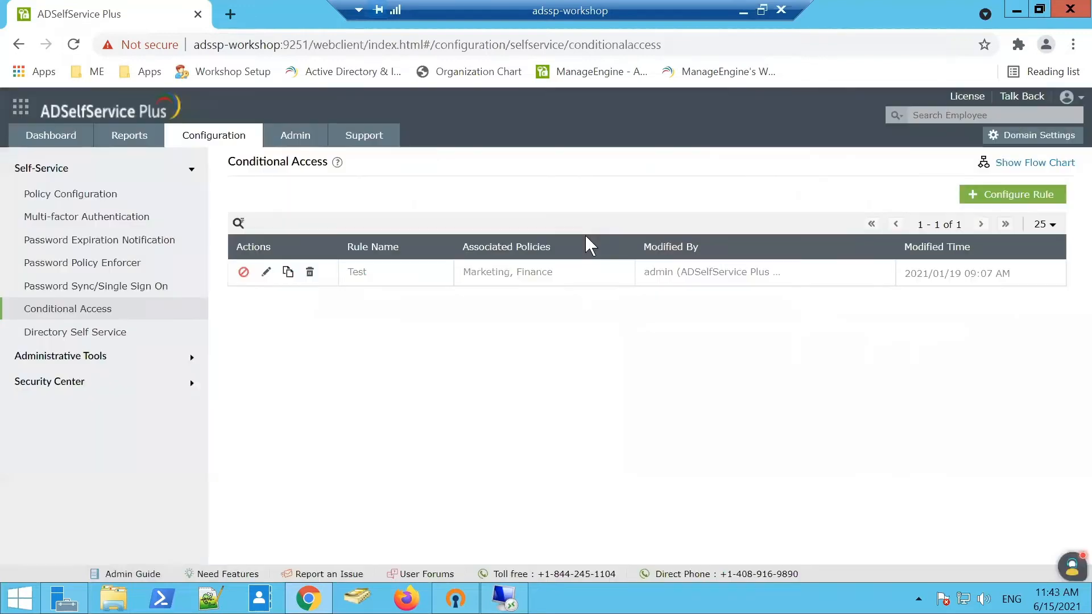
Edit the existing Test conditional access rule and rename it Test APAC ME.
{"action": "left_click", "coordinate": [265, 273]}
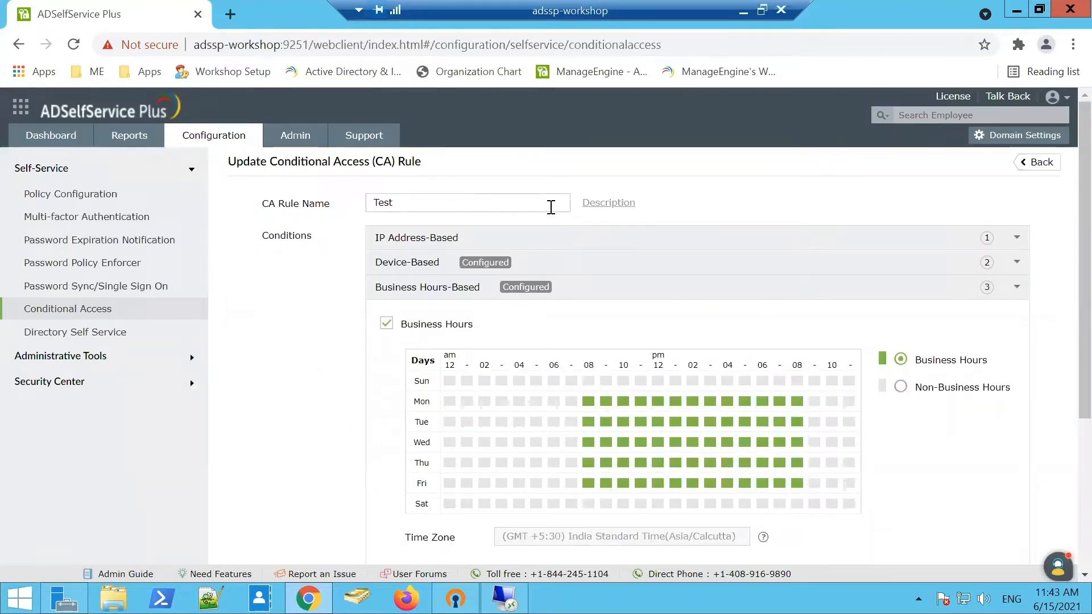
{"action": "type", "text": "APAC ME"}
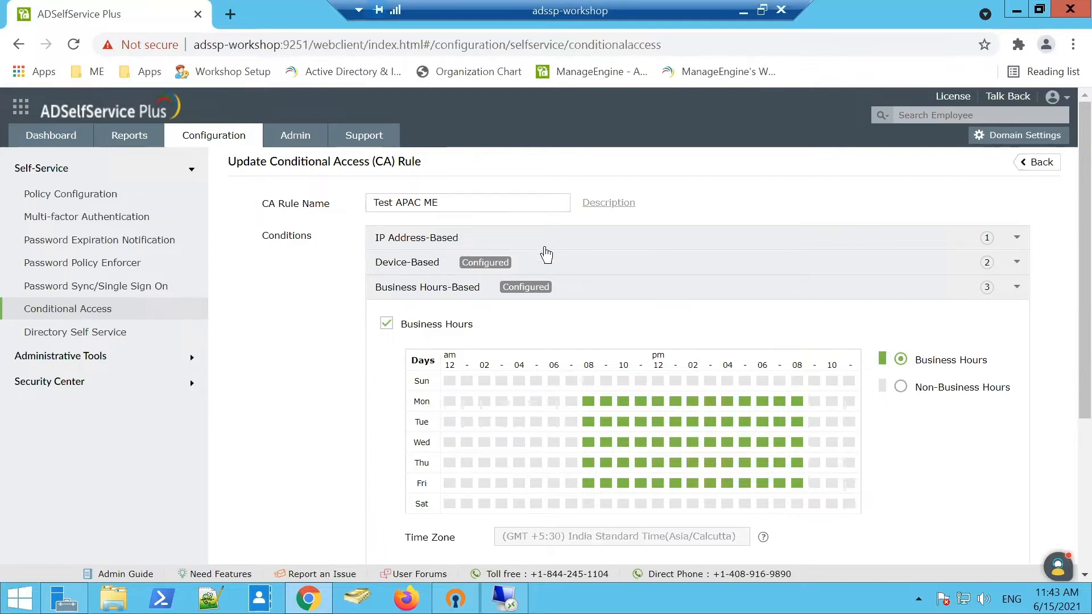
Examine the rule's device-based condition and its available platform options, leaving the selection as it is.
{"action": "left_click", "coordinate": [395, 268]}
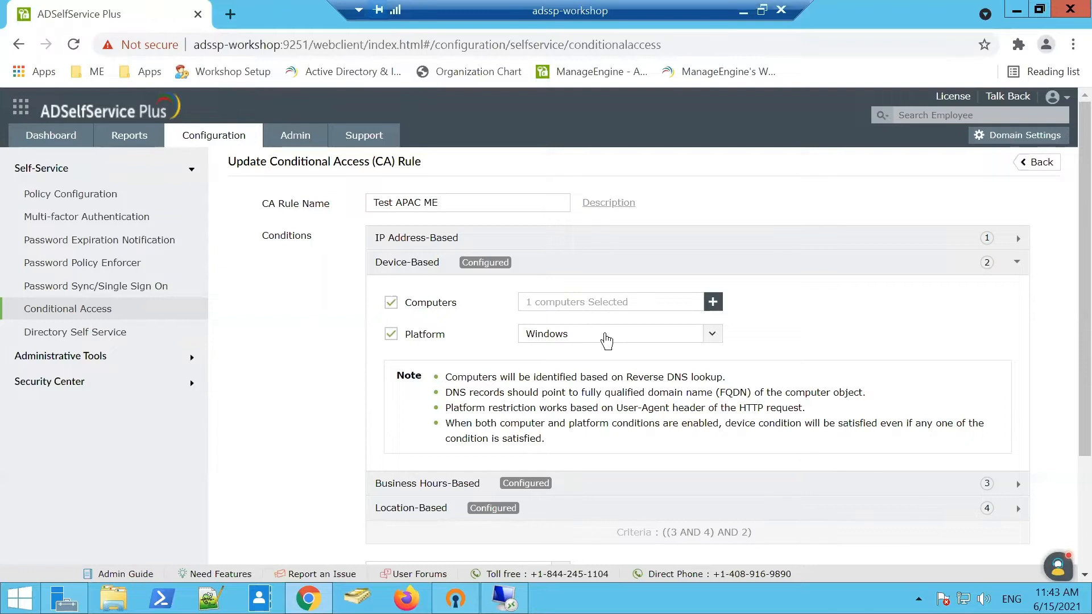
{"action": "left_click", "coordinate": [606, 340]}
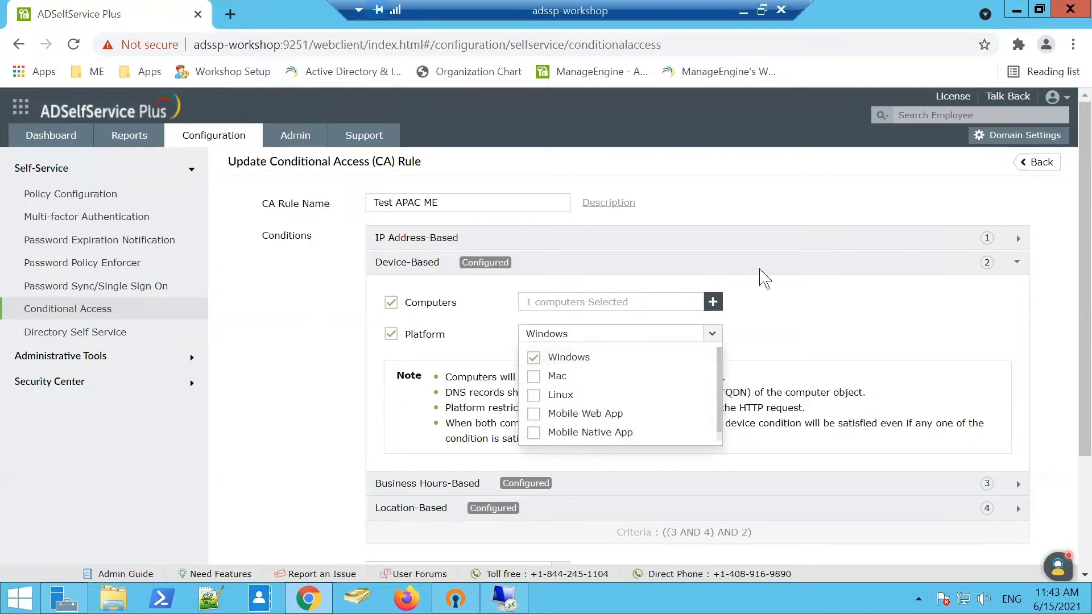
{"action": "left_click", "coordinate": [785, 327]}
{"action": "left_click", "coordinate": [774, 269]}
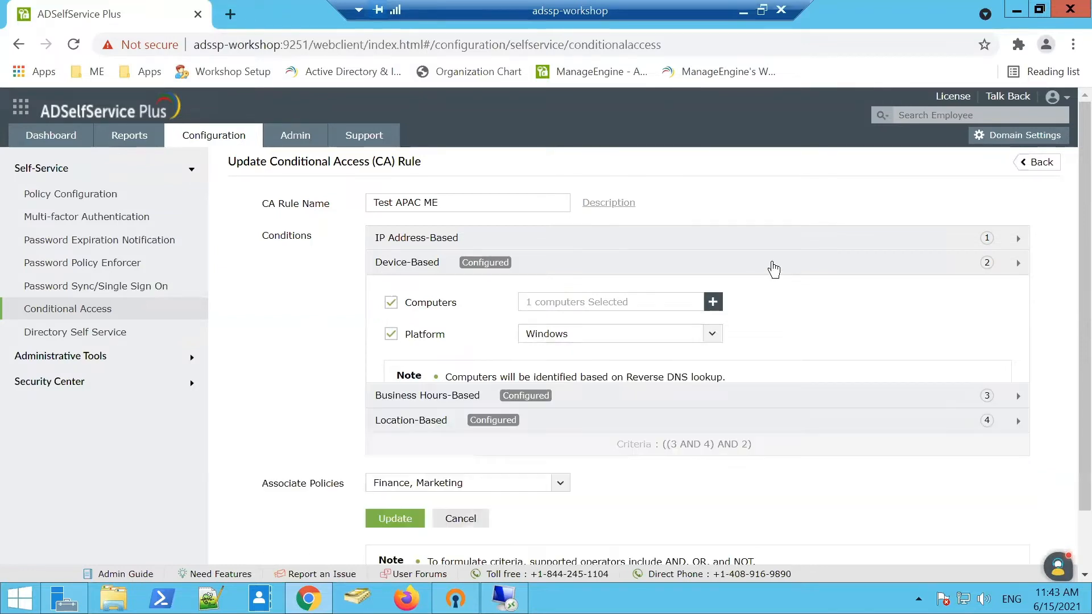
In the rule's business hours condition, mark Friday from the 8 am through the 1 pm slots as non-business hours.
{"action": "left_click", "coordinate": [684, 288]}
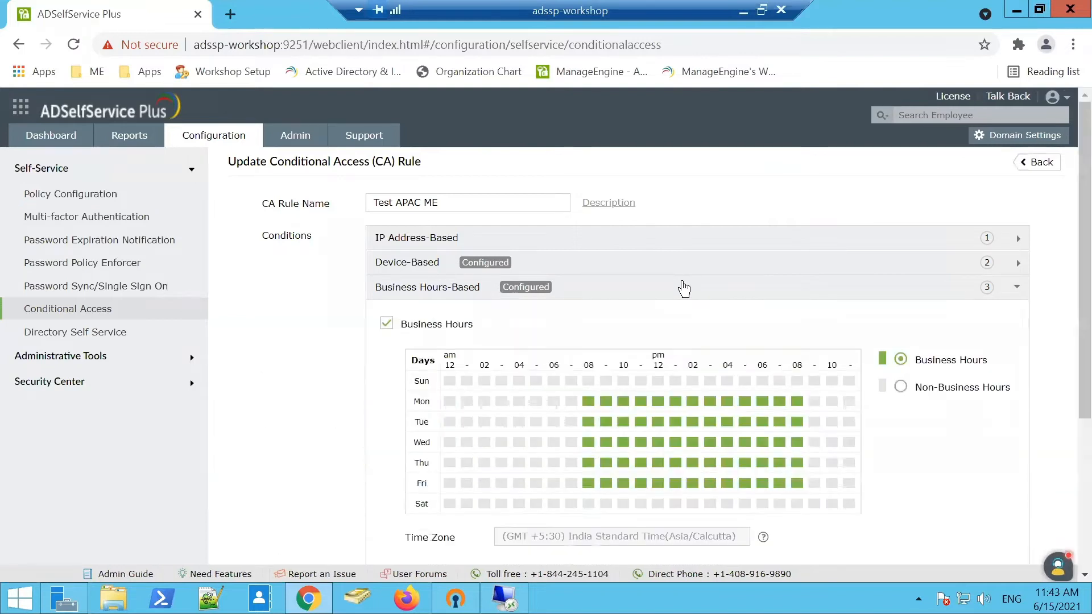
{"action": "scroll", "coordinate": [684, 289], "scroll_direction": "down", "scroll_amount": 3}
{"action": "scroll", "coordinate": [588, 302], "scroll_direction": "up", "scroll_amount": 1}
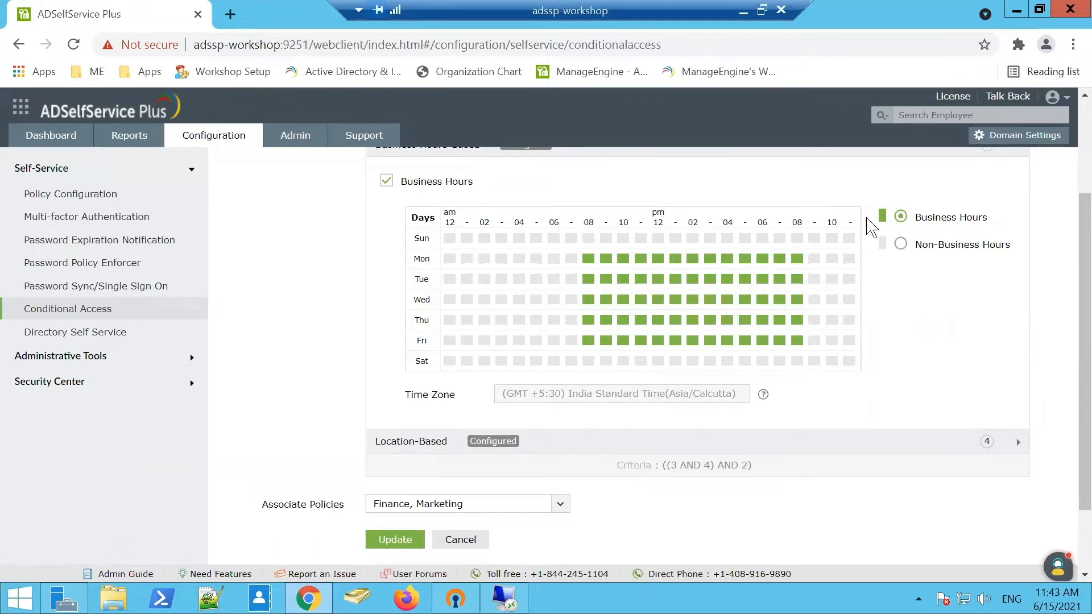
{"action": "left_click", "coordinate": [901, 244]}
{"action": "left_click_drag", "start_coordinate": [587, 343], "coordinate": [675, 341]}
{"action": "left_click", "coordinate": [588, 239]}
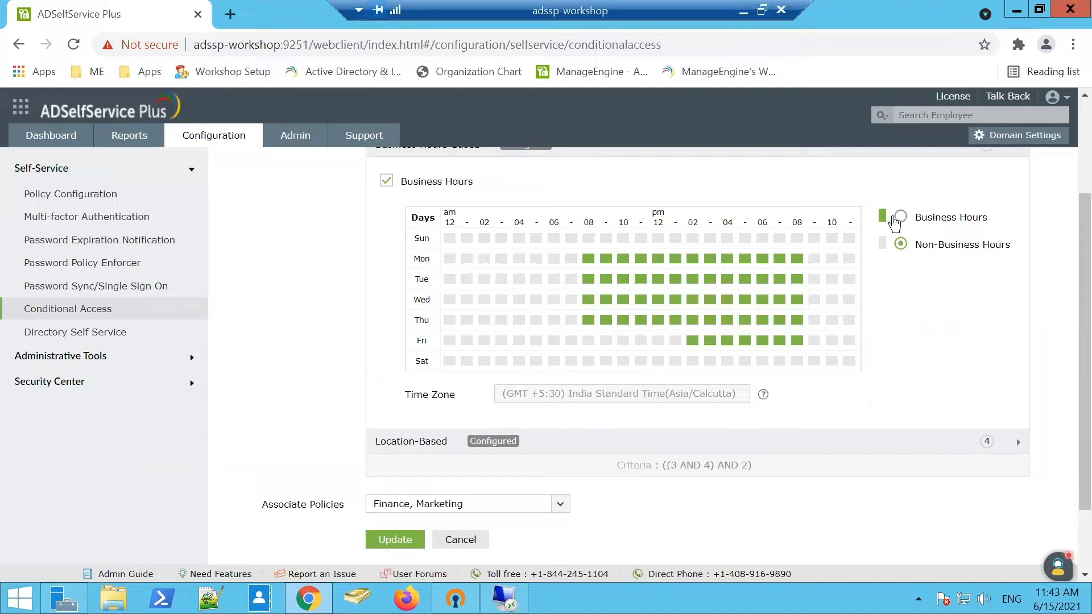
Mark Sunday from the 8 am through the 8 pm slots as business hours and clear all remaining Friday hours.
{"action": "left_click", "coordinate": [898, 217]}
{"action": "left_click_drag", "start_coordinate": [588, 238], "coordinate": [792, 239]}
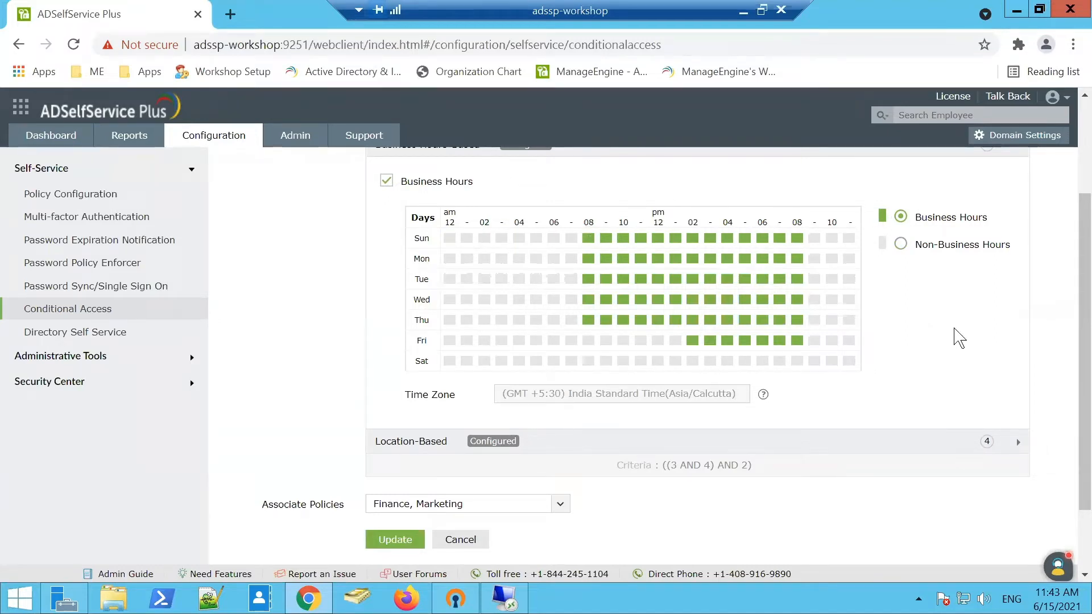
{"action": "left_click", "coordinate": [658, 340]}
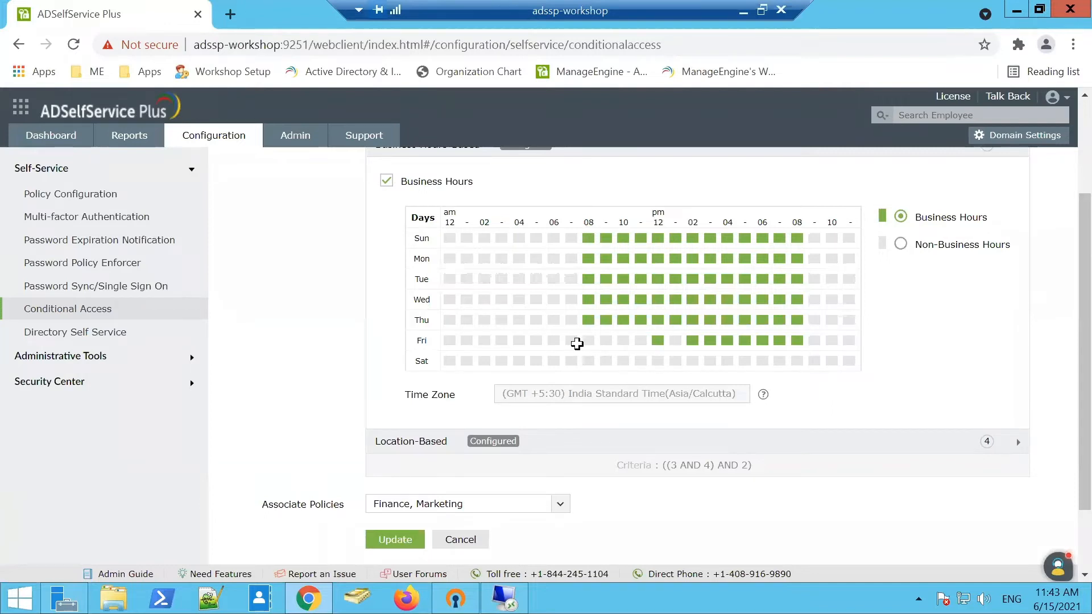
{"action": "left_click_drag", "start_coordinate": [580, 335], "coordinate": [821, 361]}
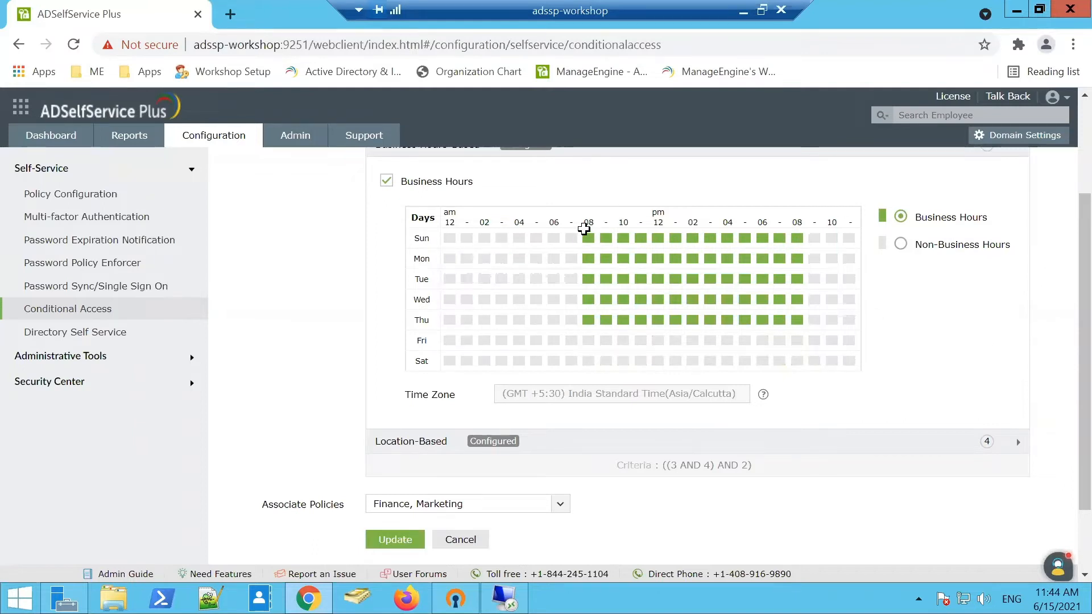
Review the business hours schedule and read the help note about changing its time zone.
{"action": "scroll", "coordinate": [654, 227], "scroll_direction": "down", "scroll_amount": 2}
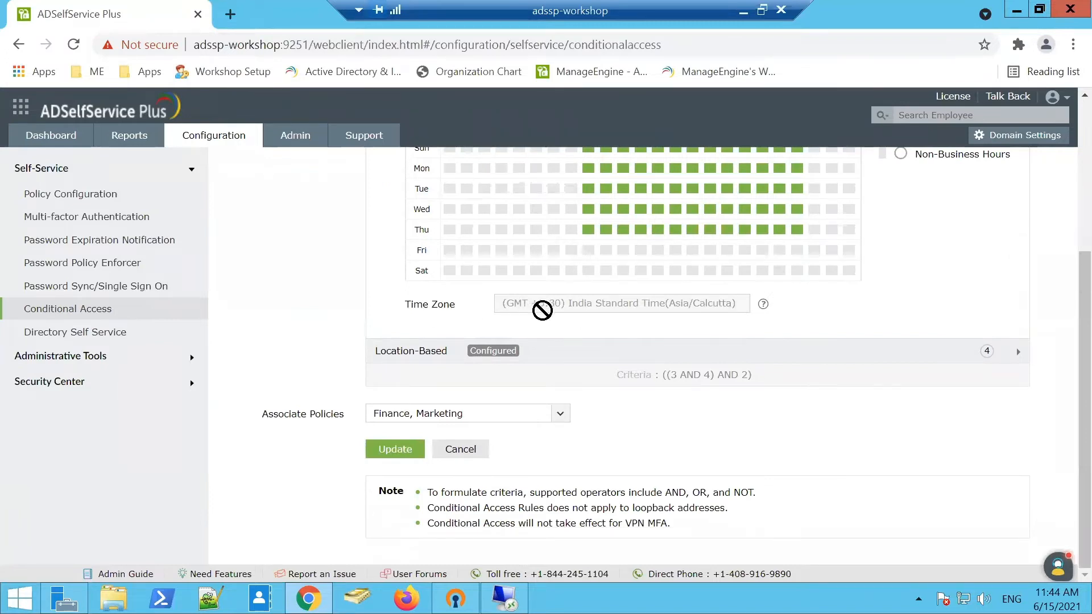
{"action": "scroll", "coordinate": [607, 415], "scroll_direction": "up", "scroll_amount": 3}
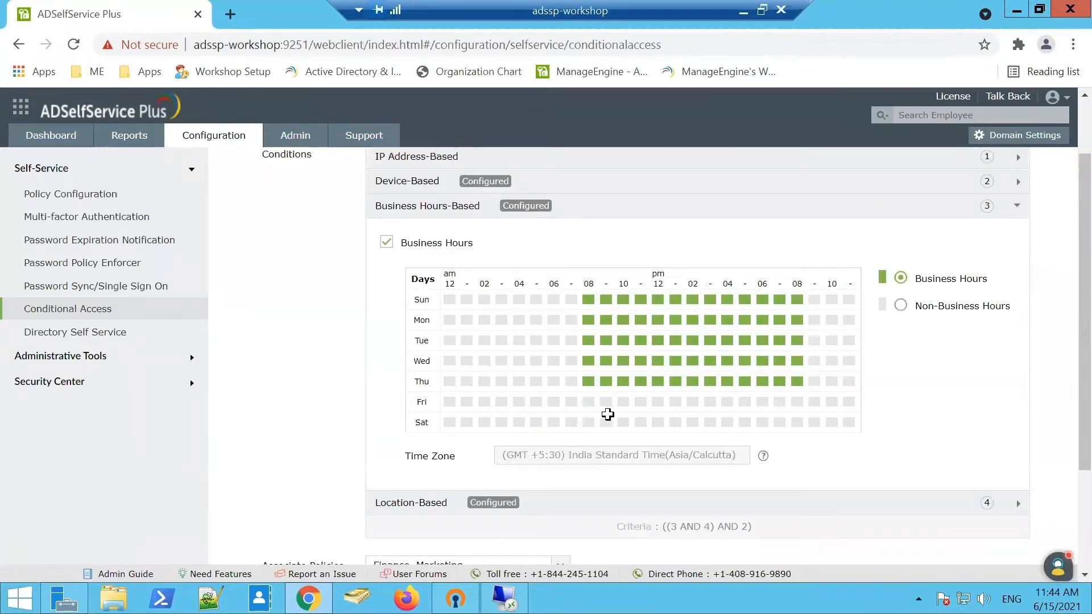
{"action": "scroll", "coordinate": [617, 418], "scroll_direction": "down", "scroll_amount": 3}
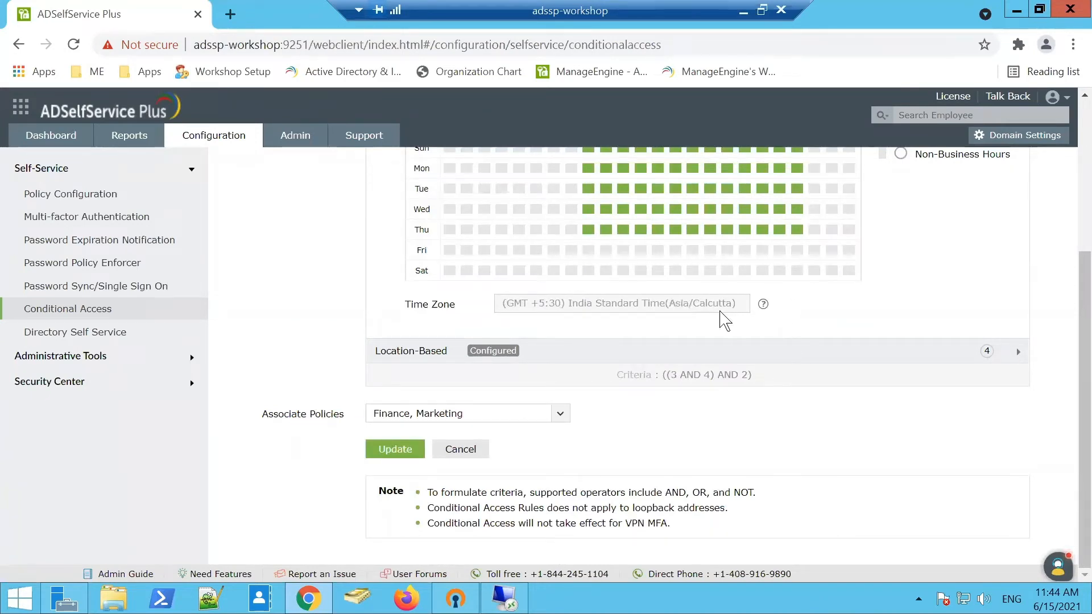
{"action": "mouse_move", "coordinate": [763, 312]}
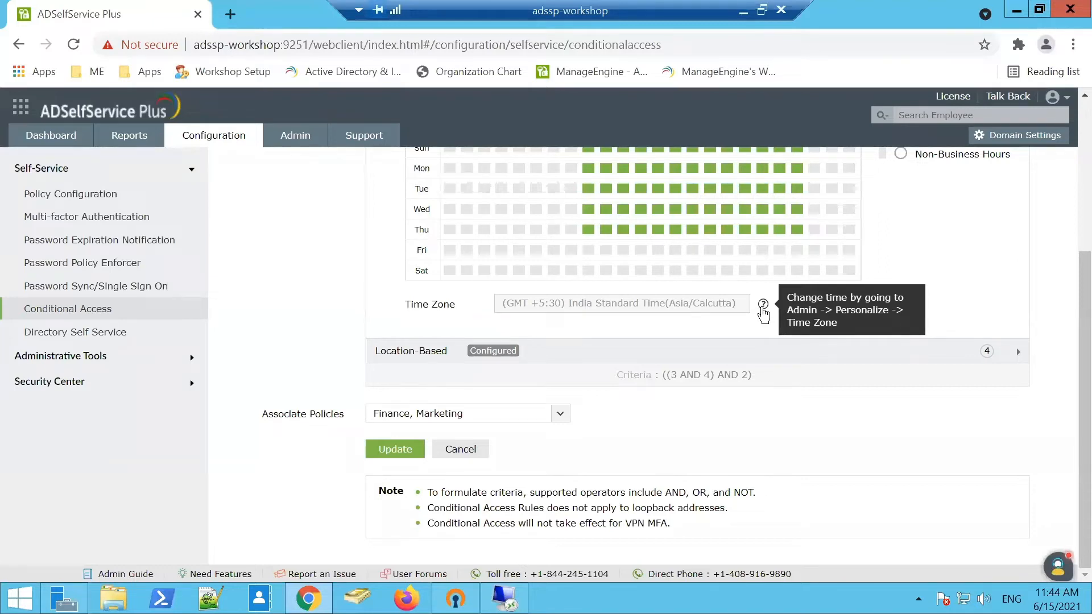
Examine the location-based condition and its list of selectable countries without changing the geolocation.
{"action": "left_click", "coordinate": [586, 359]}
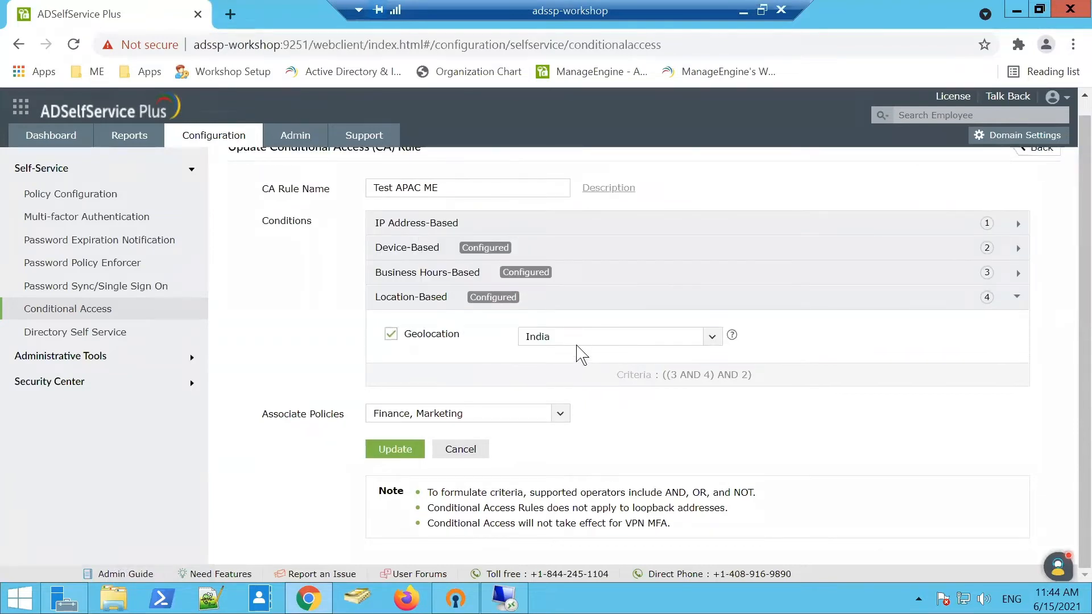
{"action": "left_click", "coordinate": [579, 344]}
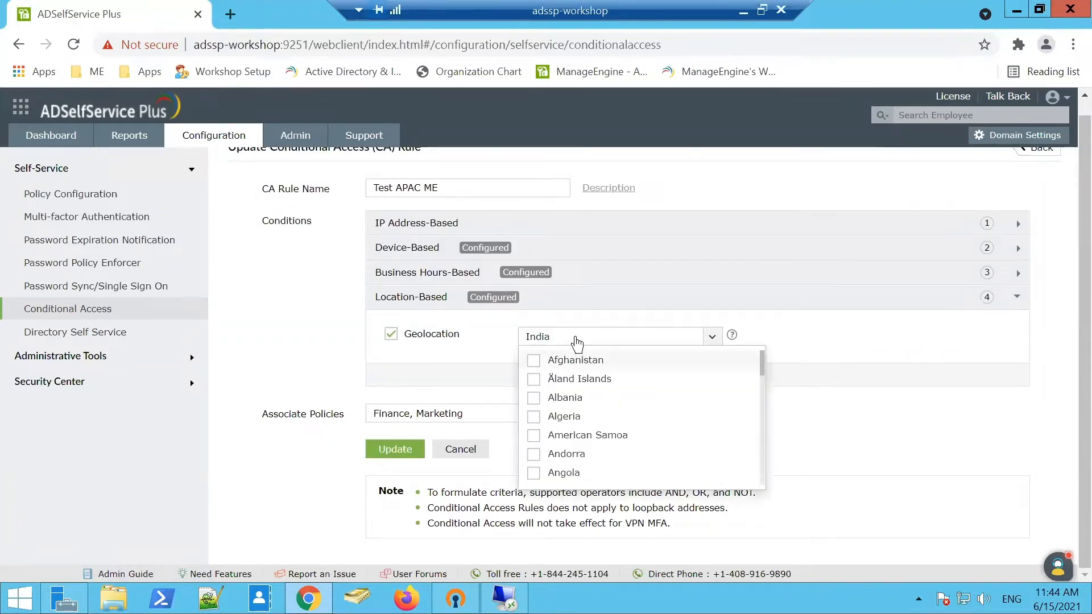
{"action": "left_click", "coordinate": [569, 344]}
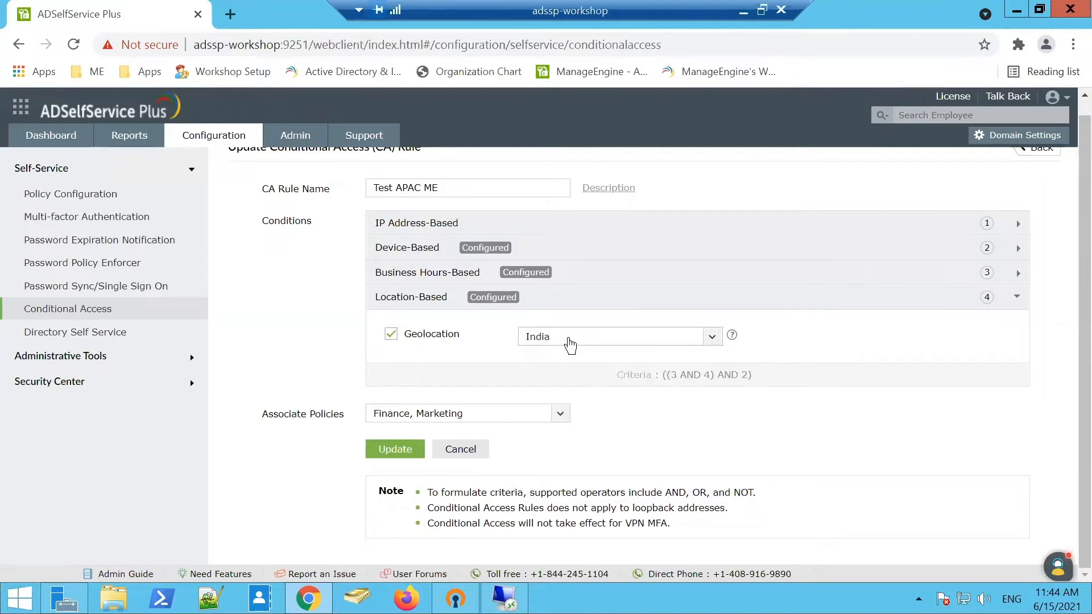
Add United Arab Emirates to the countries selected in the rule's geolocation condition.
{"action": "left_click", "coordinate": [711, 337]}
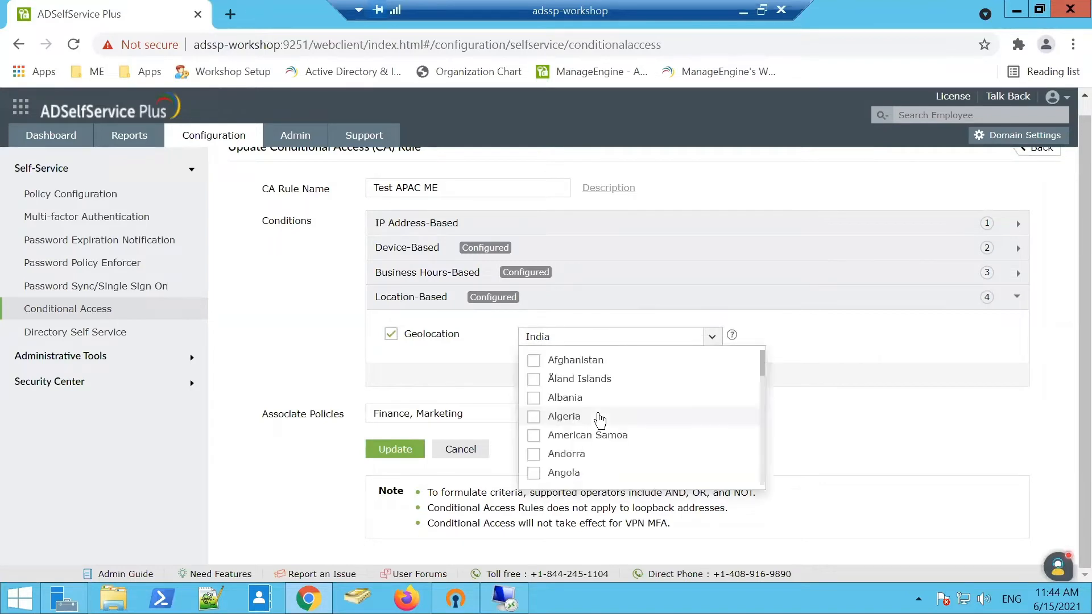
{"action": "scroll", "coordinate": [599, 420], "scroll_direction": "down", "scroll_amount": 10}
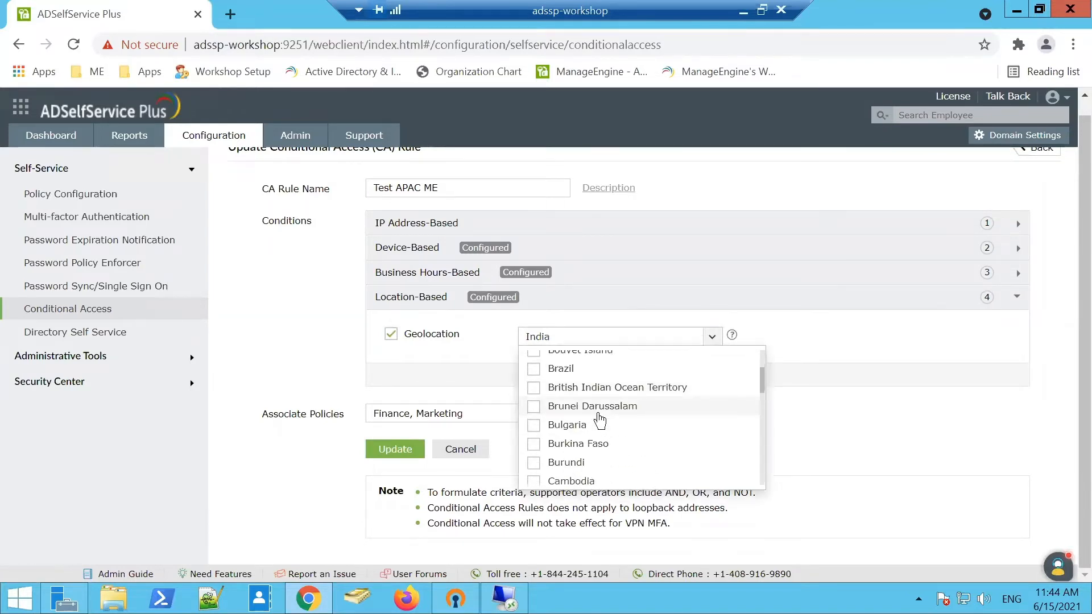
{"action": "scroll", "coordinate": [599, 420], "scroll_direction": "down", "scroll_amount": 20}
{"action": "scroll", "coordinate": [593, 408], "scroll_direction": "up", "scroll_amount": 1}
{"action": "scroll", "coordinate": [594, 408], "scroll_direction": "up", "scroll_amount": 15}
{"action": "scroll", "coordinate": [594, 408], "scroll_direction": "down", "scroll_amount": 1}
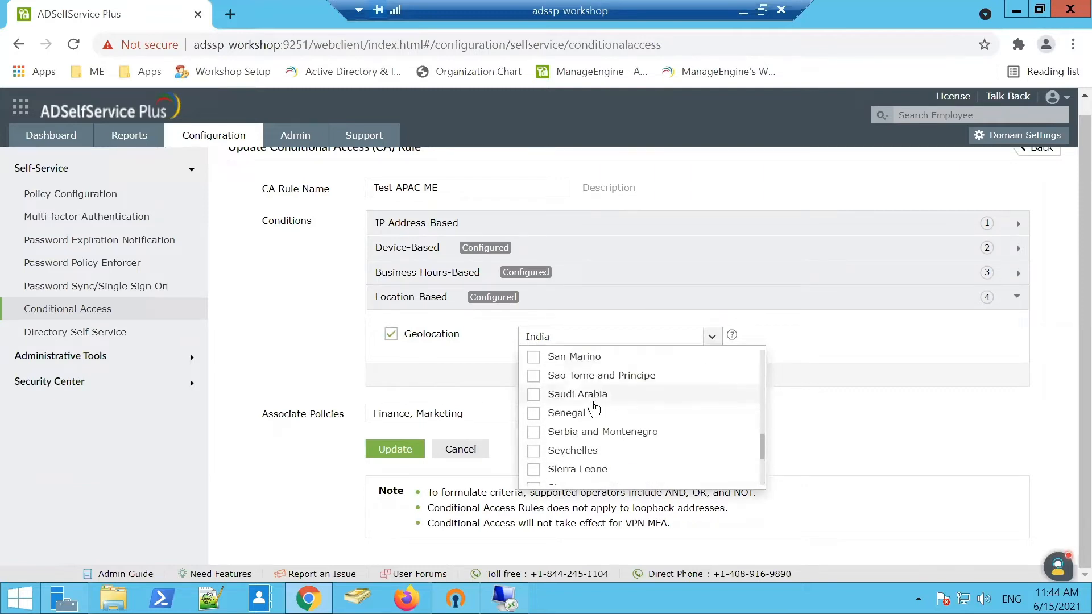
{"action": "scroll", "coordinate": [594, 408], "scroll_direction": "up", "scroll_amount": 2}
{"action": "scroll", "coordinate": [593, 409], "scroll_direction": "down", "scroll_amount": 4}
{"action": "scroll", "coordinate": [594, 408], "scroll_direction": "down", "scroll_amount": 3}
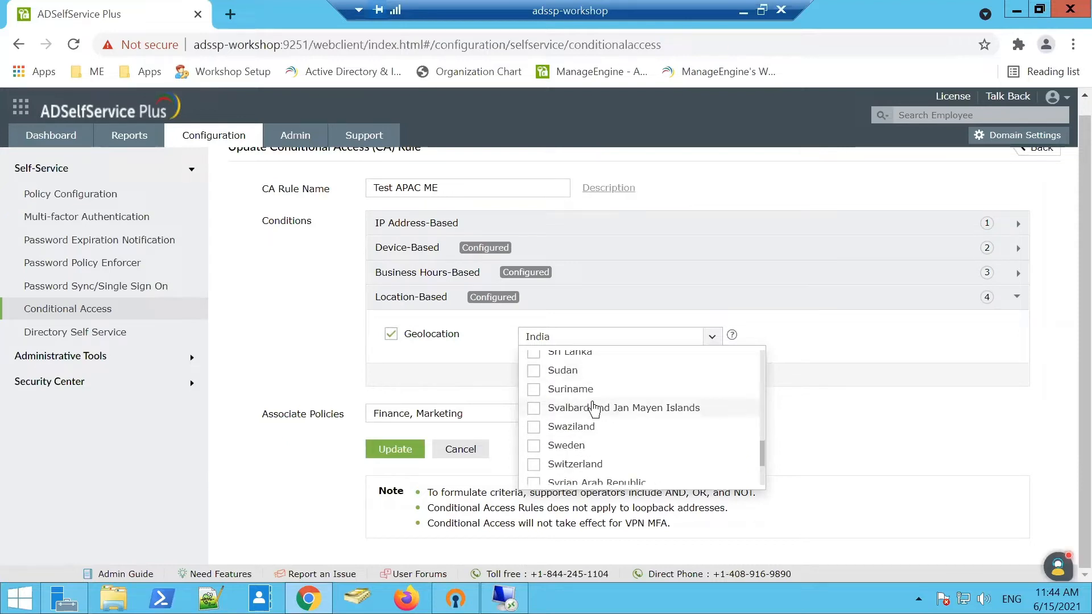
{"action": "scroll", "coordinate": [593, 408], "scroll_direction": "down", "scroll_amount": 5}
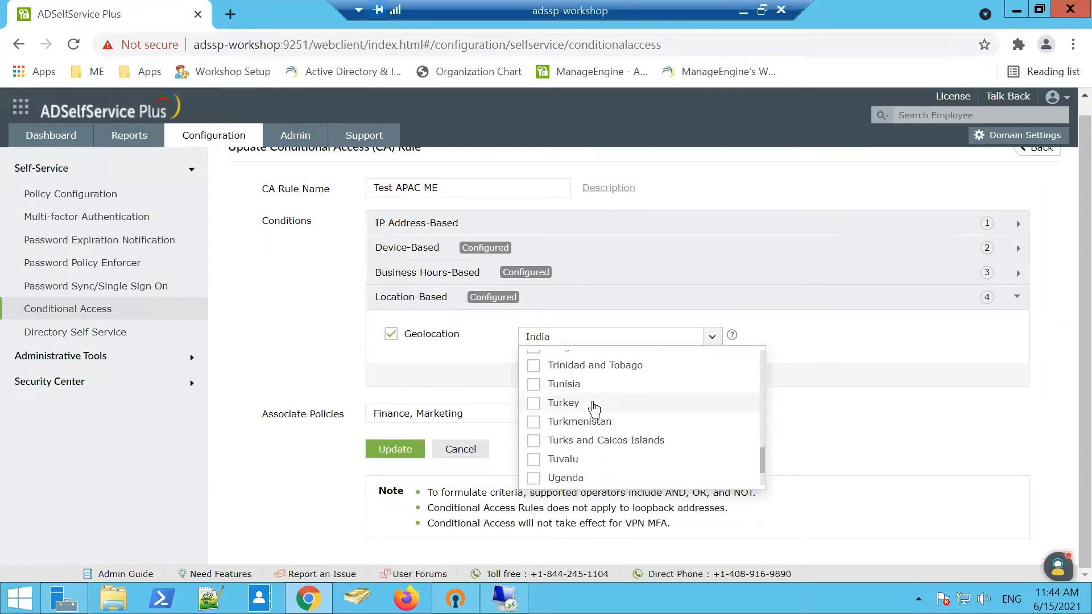
{"action": "mouse_move", "coordinate": [761, 460]}
{"action": "left_mouse_down"}
{"action": "mouse_move", "coordinate": [763, 472]}
{"action": "mouse_move", "coordinate": [762, 462]}
{"action": "left_mouse_up"}
{"action": "left_click", "coordinate": [550, 375]}
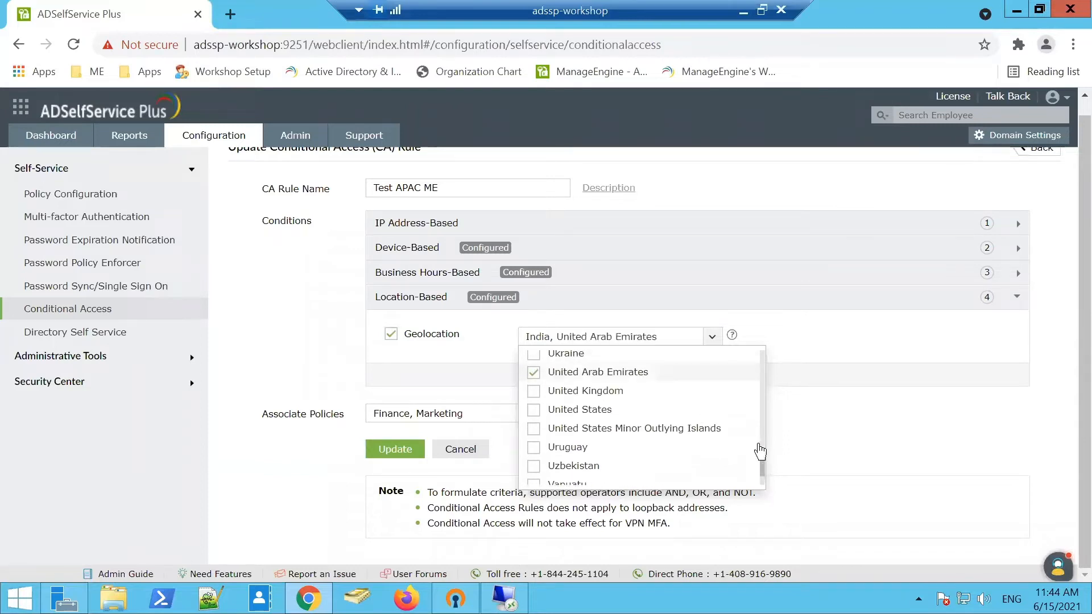
Add Saudi Arabia to the geolocation countries and collapse the location-based condition.
{"action": "scroll", "coordinate": [763, 461], "scroll_direction": "up", "scroll_amount": 3}
{"action": "scroll", "coordinate": [765, 458], "scroll_direction": "up", "scroll_amount": 5}
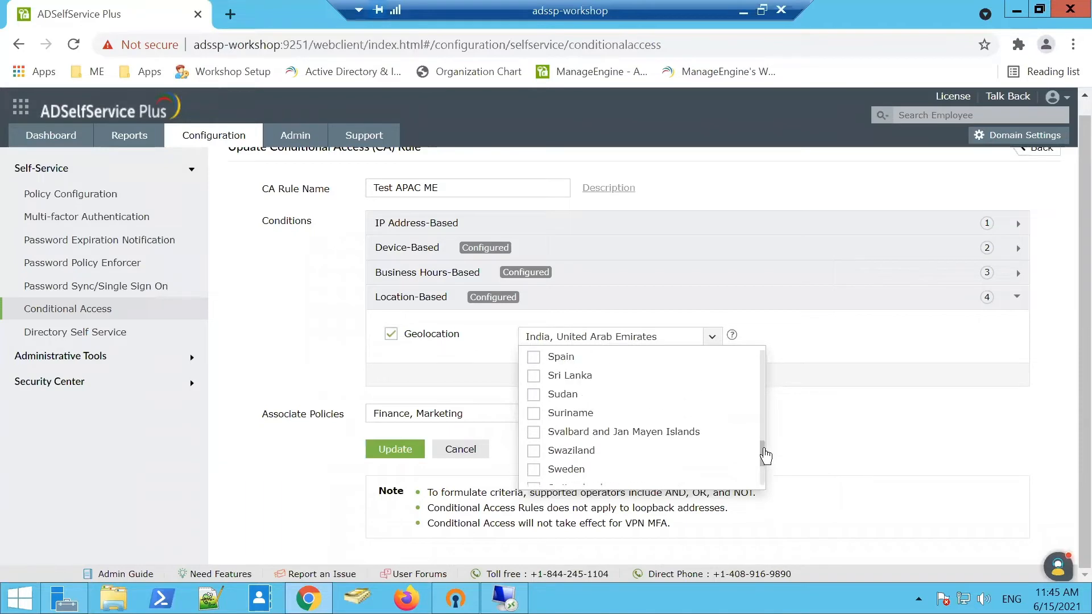
{"action": "scroll", "coordinate": [765, 458], "scroll_direction": "up", "scroll_amount": 3}
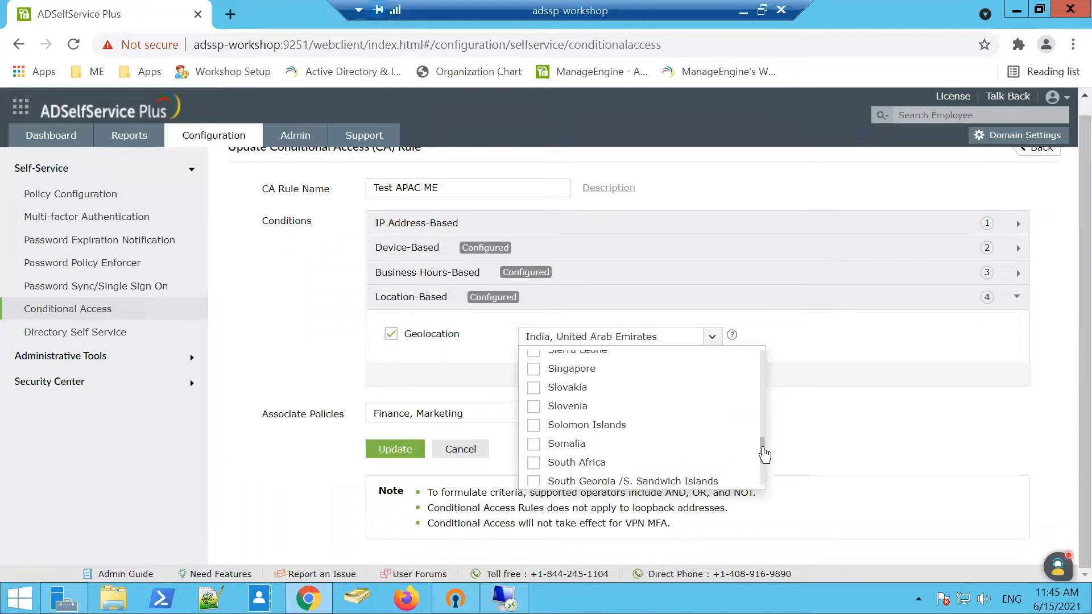
{"action": "scroll", "coordinate": [766, 459], "scroll_direction": "down", "scroll_amount": 3}
{"action": "scroll", "coordinate": [766, 459], "scroll_direction": "down", "scroll_amount": 2}
{"action": "scroll", "coordinate": [765, 455], "scroll_direction": "up", "scroll_amount": 5}
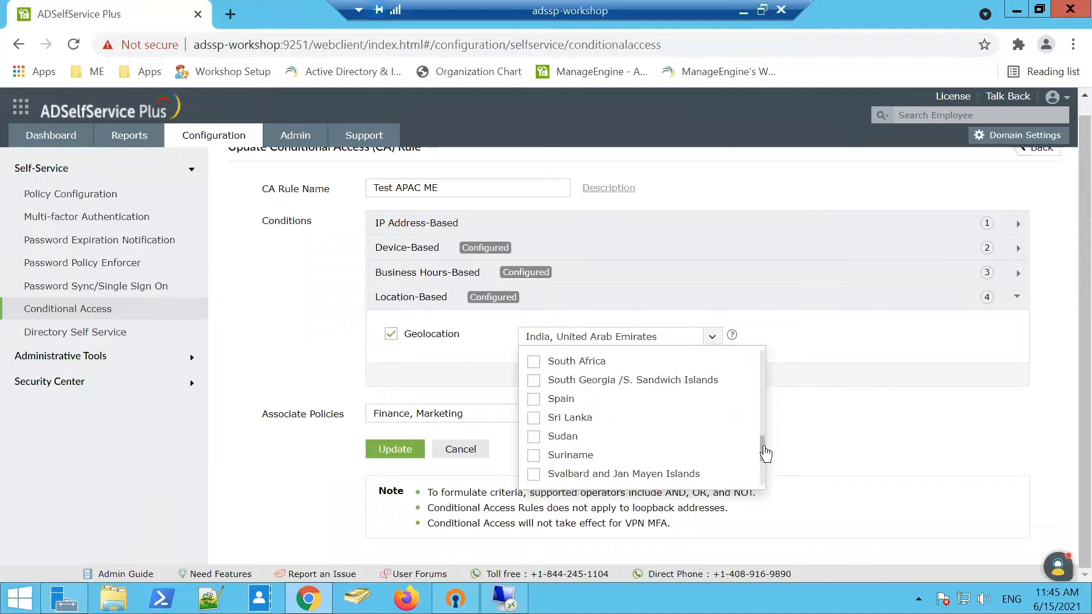
{"action": "scroll", "coordinate": [765, 449], "scroll_direction": "up", "scroll_amount": 3}
{"action": "left_click", "coordinate": [718, 445]}
{"action": "scroll", "coordinate": [764, 449], "scroll_direction": "up", "scroll_amount": 5}
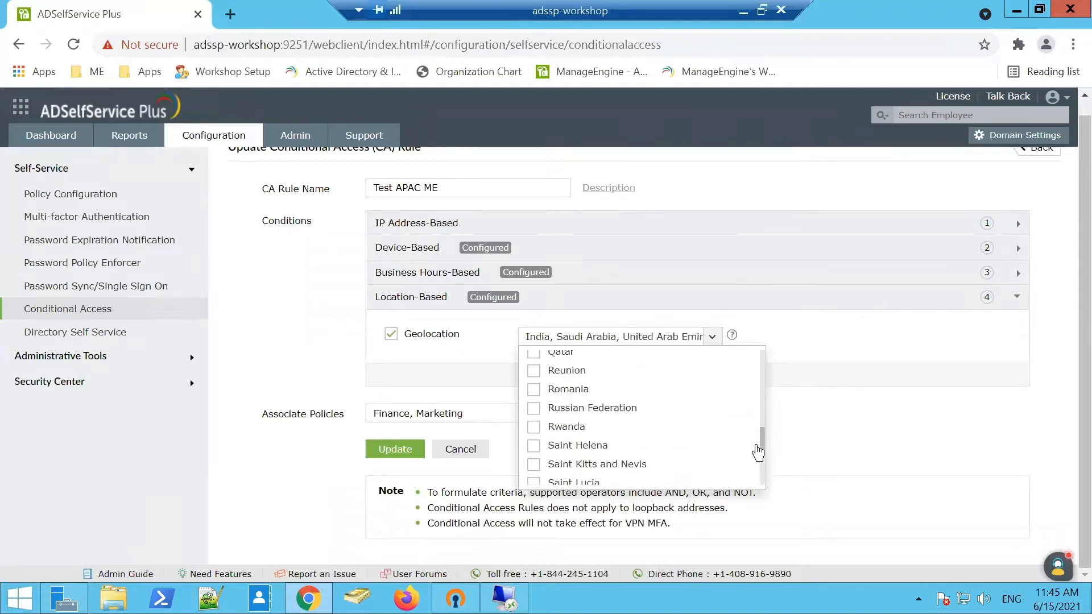
{"action": "left_click", "coordinate": [889, 409]}
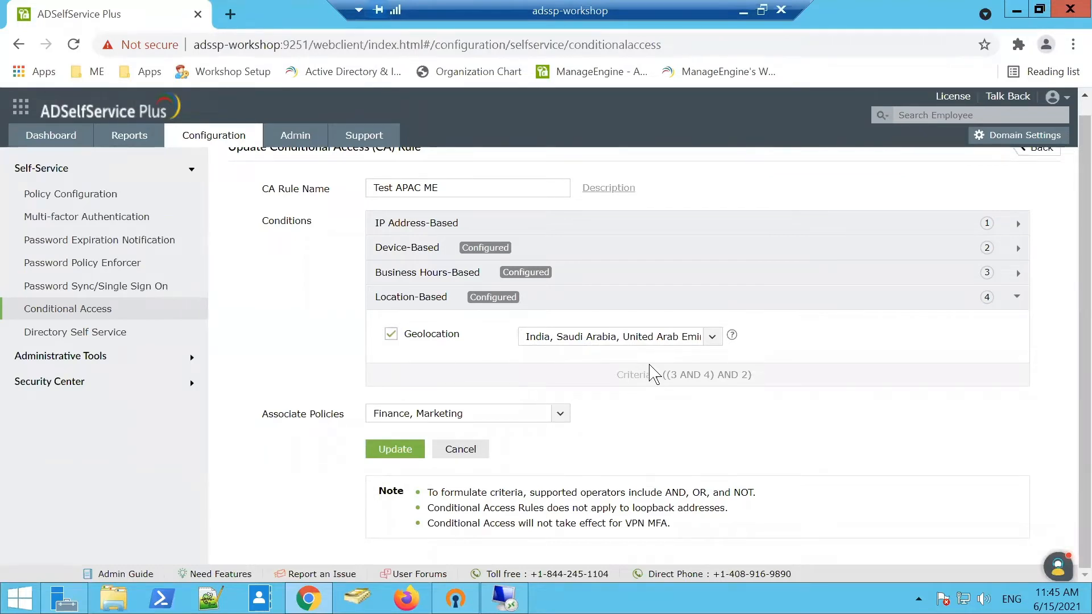
{"action": "left_click", "coordinate": [726, 312]}
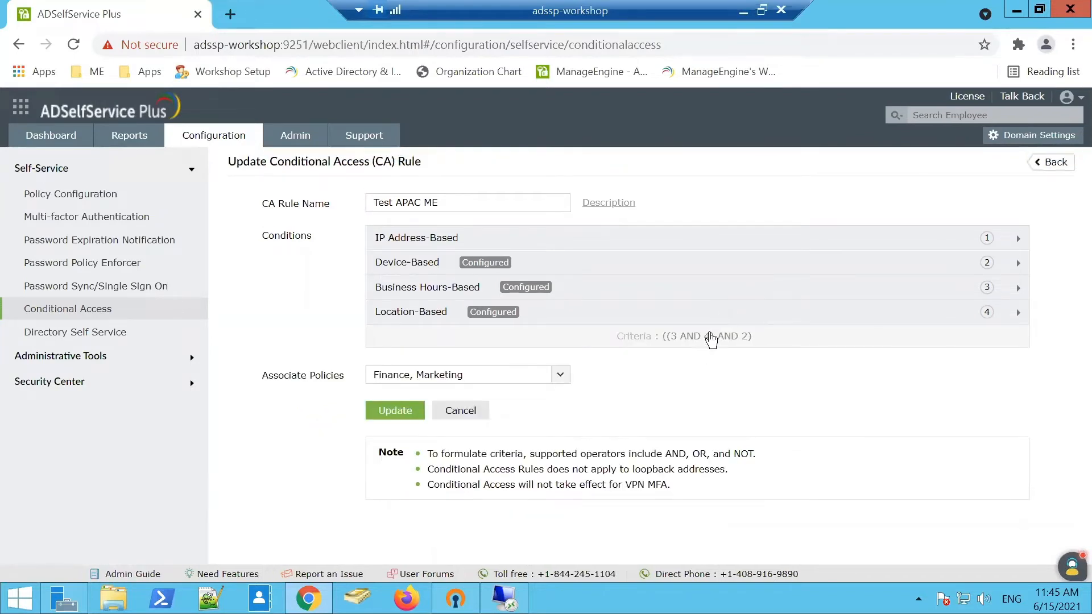
Replace the rule's criteria expression with ((2 AND 3) AND 4) and apply it.
{"action": "left_click", "coordinate": [770, 339]}
{"action": "left_click_drag", "start_coordinate": [552, 335], "coordinate": [690, 334]}
{"action": "key", "text": "BackSpace"}
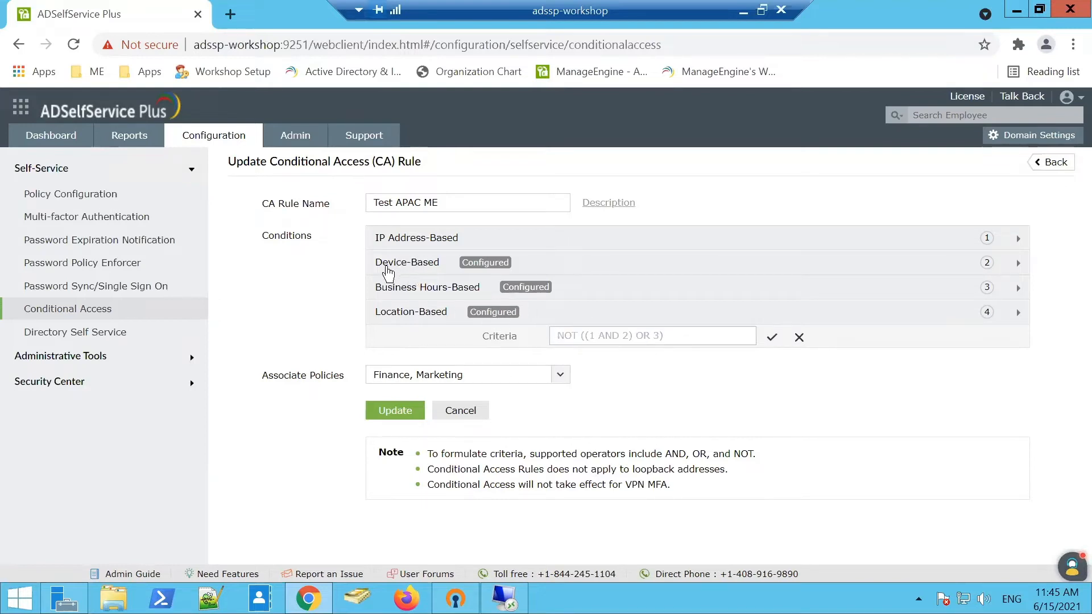
{"action": "type", "text": "2"}
{"action": "key", "text": "BackSpace"}
{"action": "type", "text": "2"}
{"action": "type", "text": "AND 3) AND 4)"}
{"action": "left_click", "coordinate": [772, 337]}
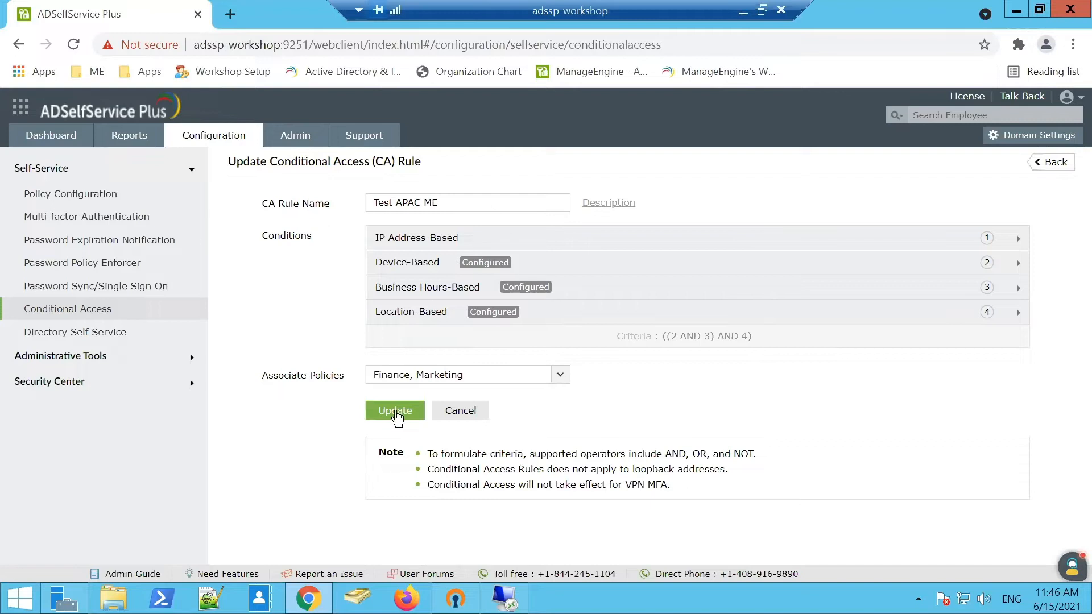
Check the policies associated with the rule, keeping Finance and Marketing, and save the updated Test APAC ME rule.
{"action": "left_click", "coordinate": [561, 375]}
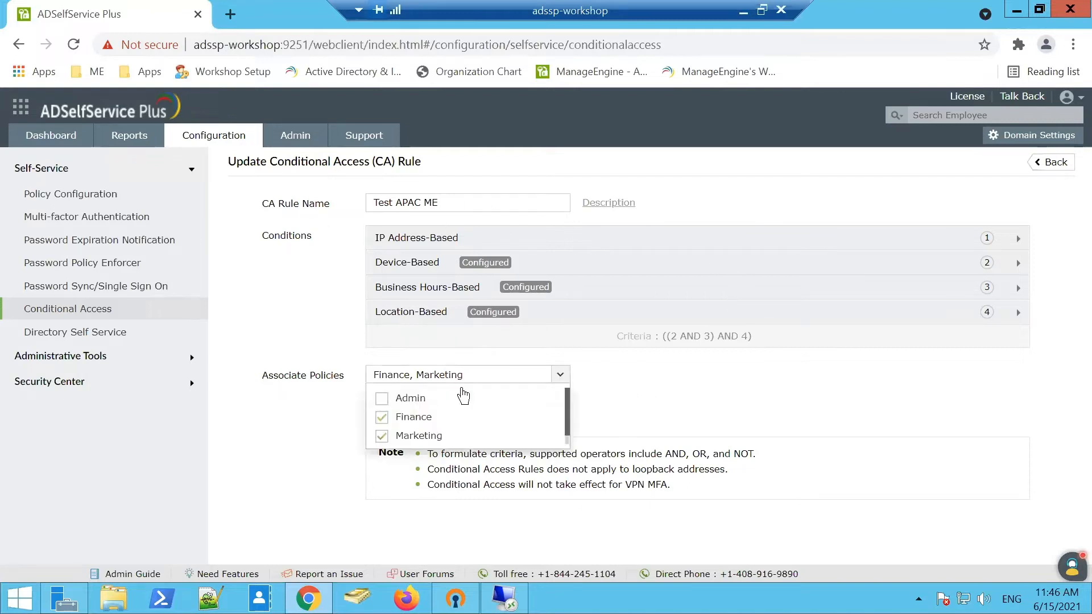
{"action": "left_click", "coordinate": [651, 375]}
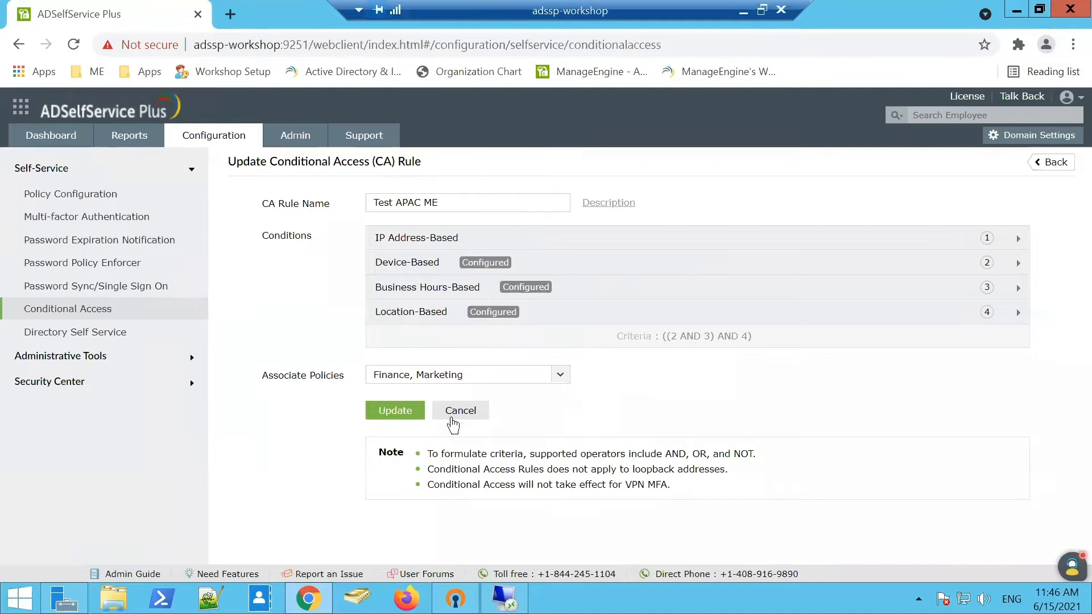
{"action": "left_click", "coordinate": [409, 414]}
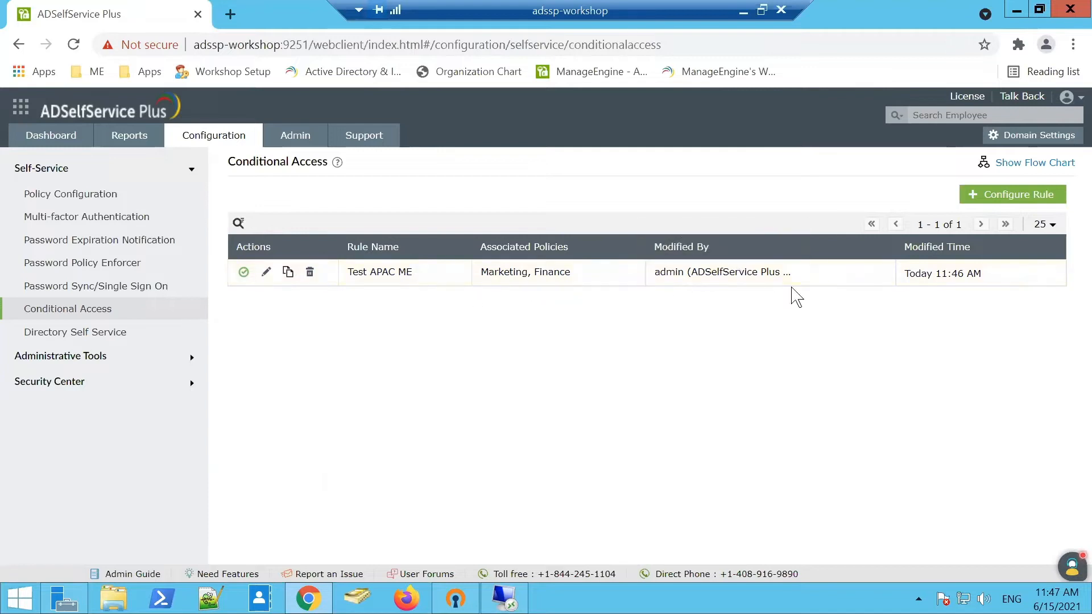
Review the flow chart explaining how conditional access works, from client access to features, and close it.
{"action": "left_click", "coordinate": [1015, 165]}
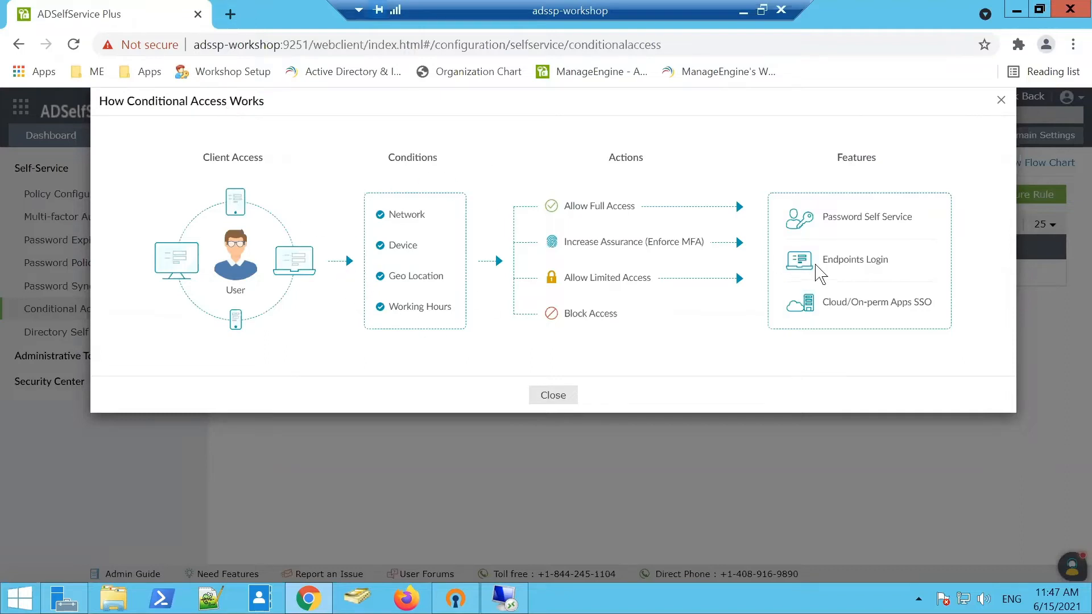
{"action": "left_click", "coordinate": [572, 396]}
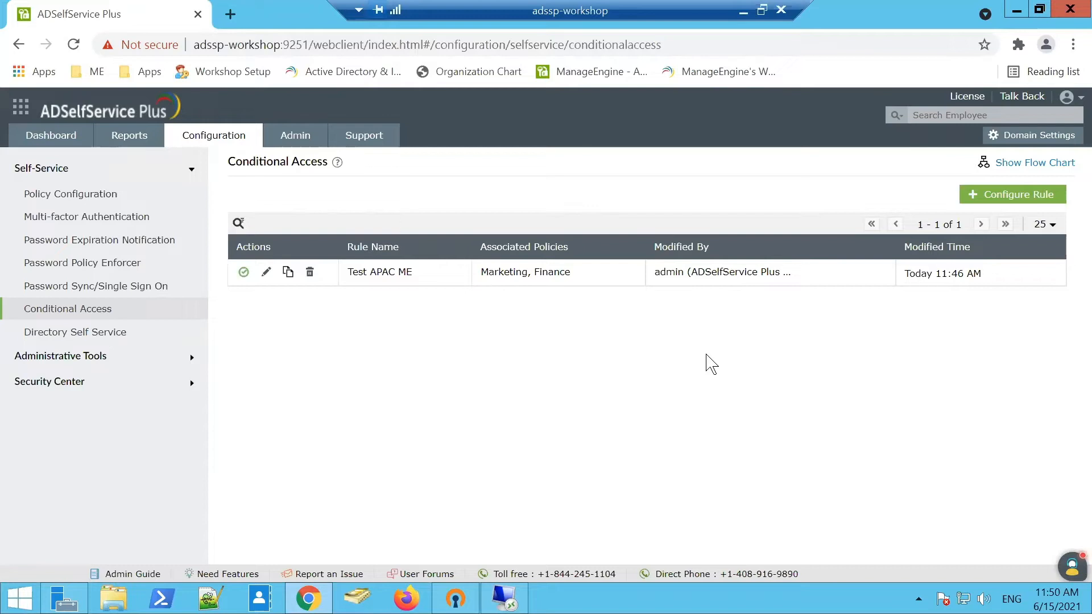
Open the GINA/Mac/Linux (Ctrl+Alt+Del) page of the administrative tools.
{"action": "left_click", "coordinate": [75, 357]}
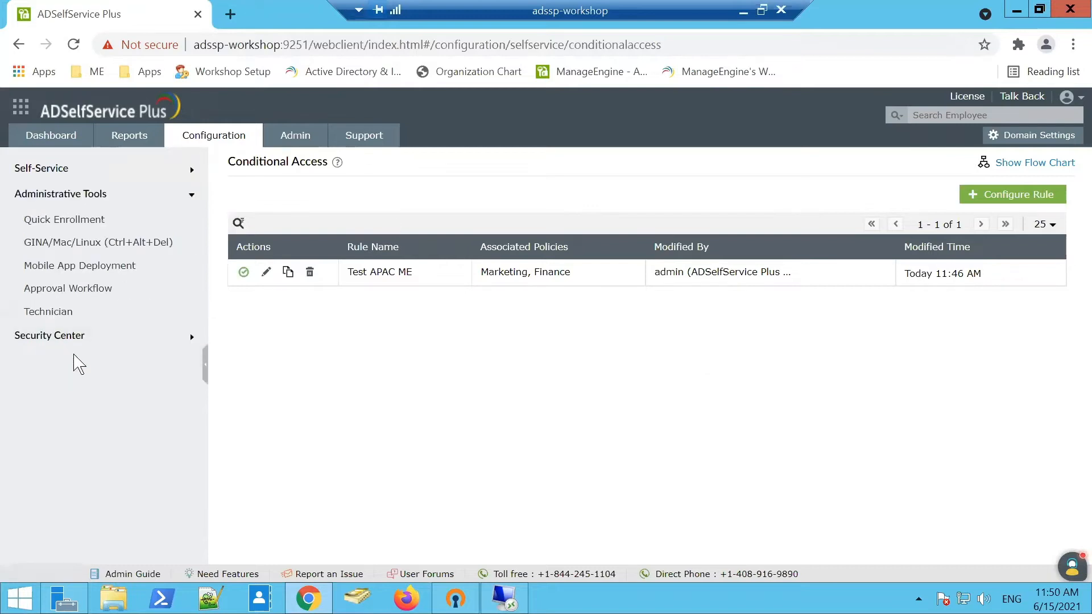
{"action": "left_click", "coordinate": [68, 229]}
{"action": "left_click", "coordinate": [69, 243]}
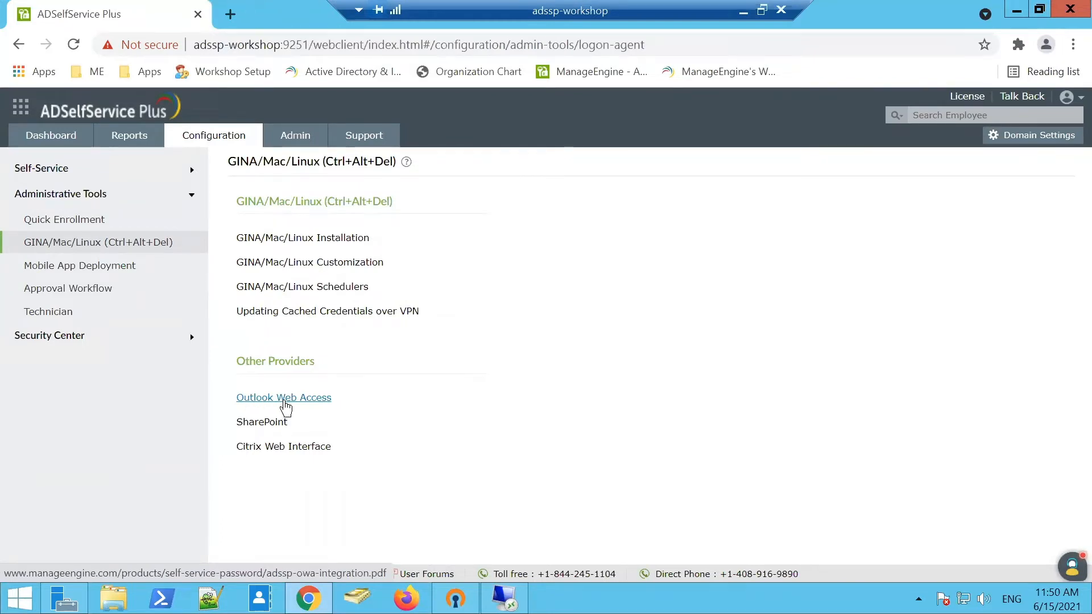
{"action": "left_click", "coordinate": [505, 598]}
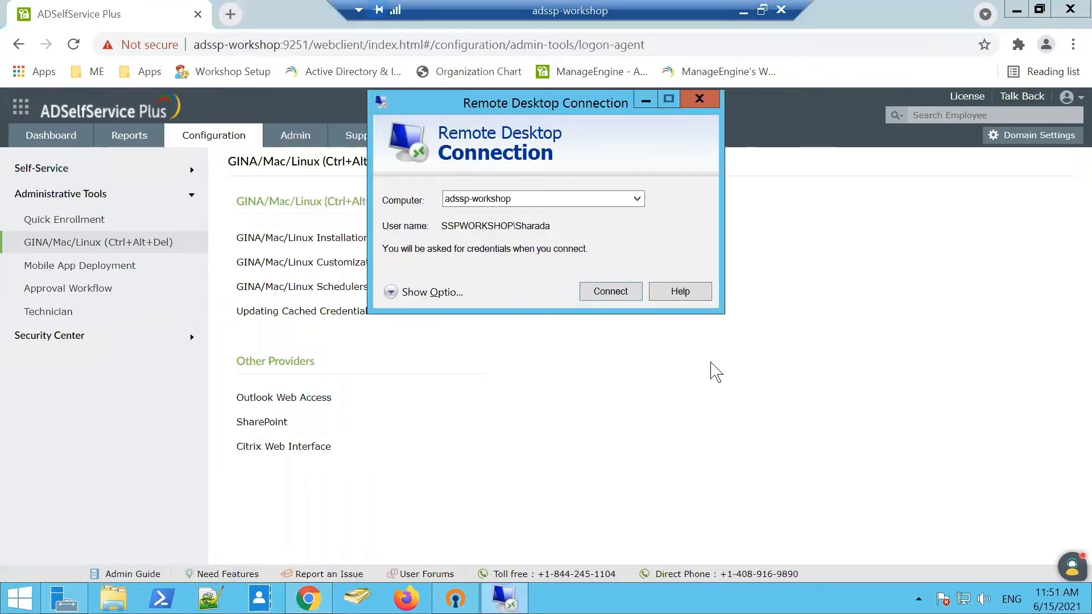
{"action": "left_click", "coordinate": [645, 104]}
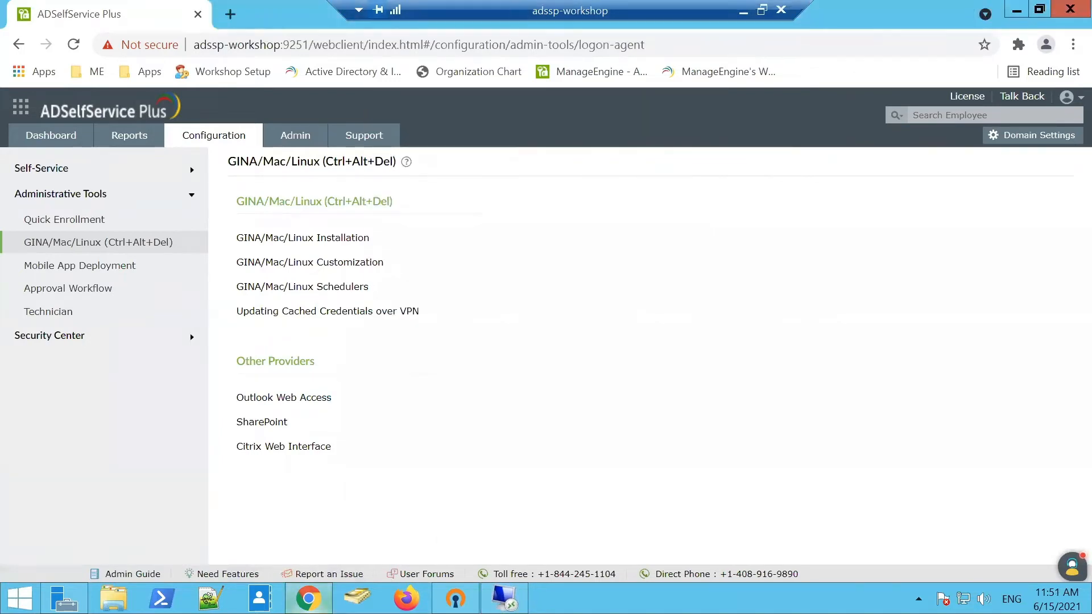
{"action": "mouse_move", "coordinate": [307, 598]}
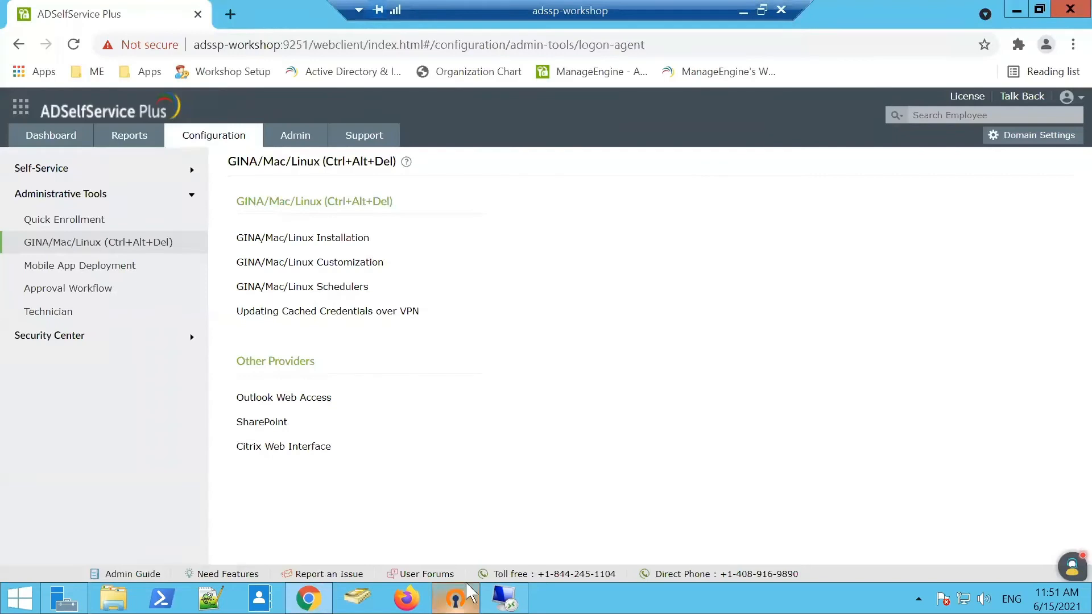
{"action": "key", "text": "alt+Tab"}
{"action": "key", "text": "alt+shift+Tab"}
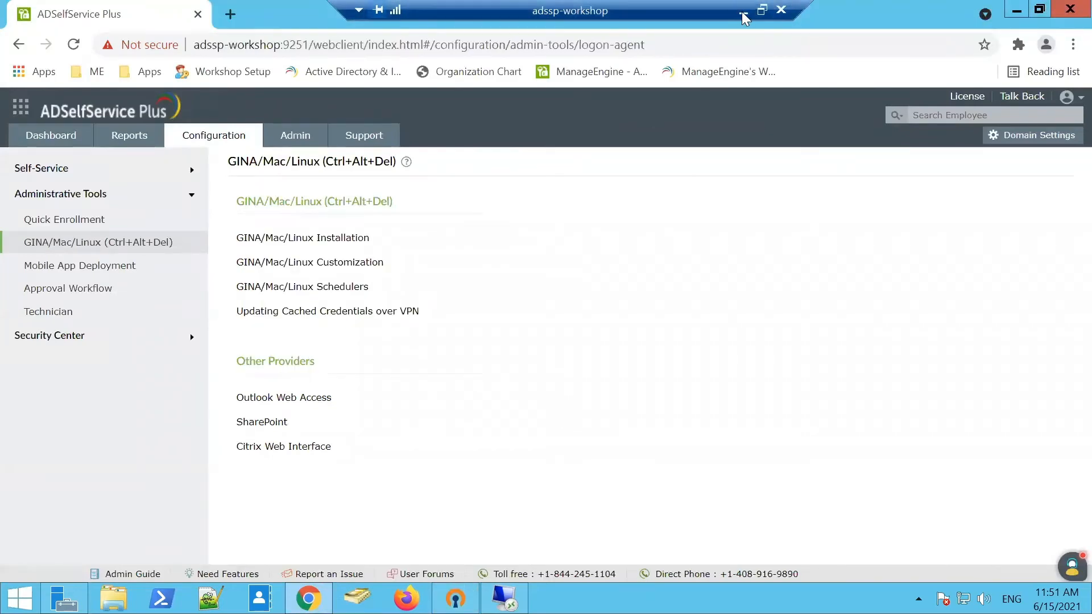
Minimize the adssp-workshop remote session to return to the presentation slides.
{"action": "left_click", "coordinate": [742, 11]}
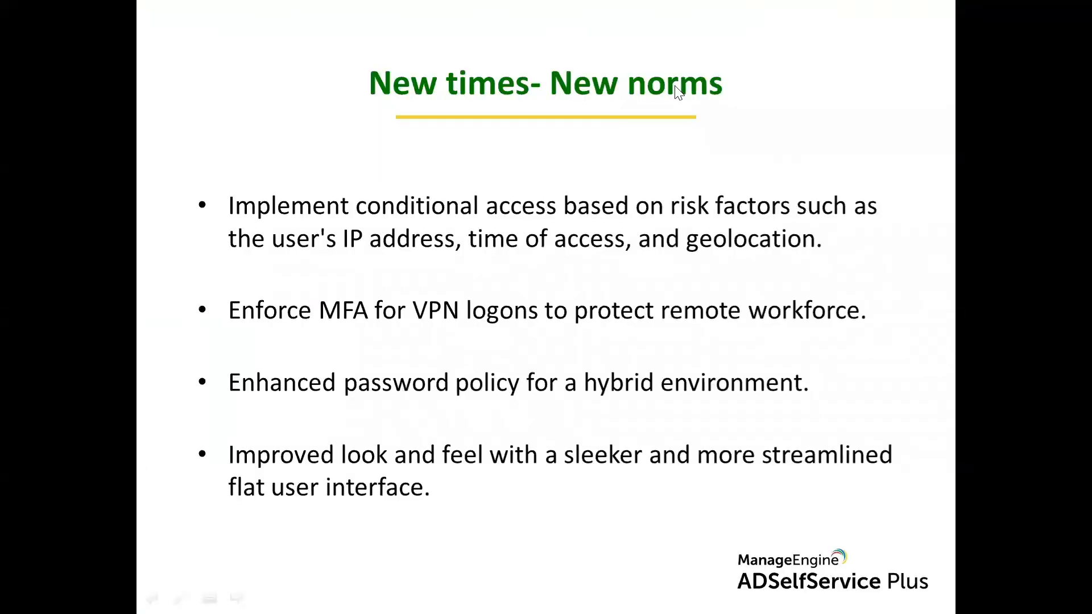
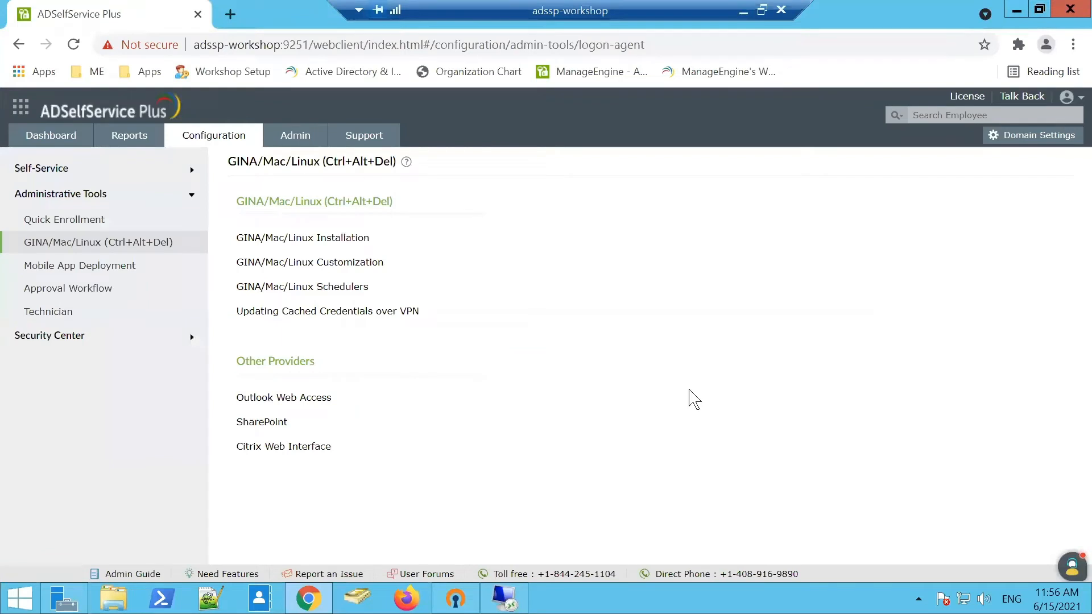
Switch to OpenVPN Connect and reposition its window over the browser.
{"action": "left_click", "coordinate": [455, 597]}
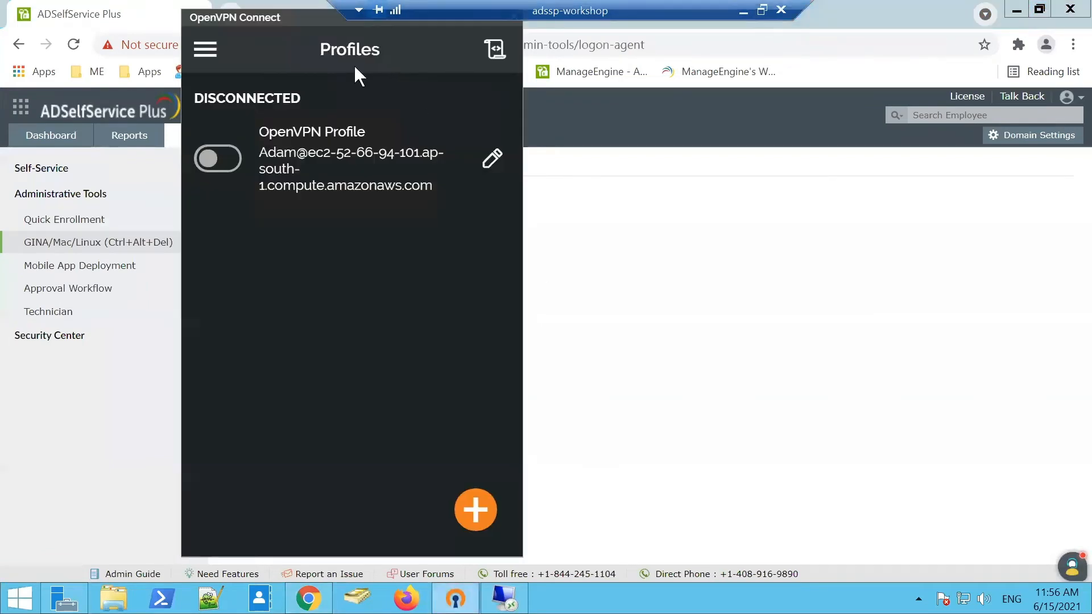
{"action": "left_click_drag", "start_coordinate": [310, 19], "coordinate": [400, 36]}
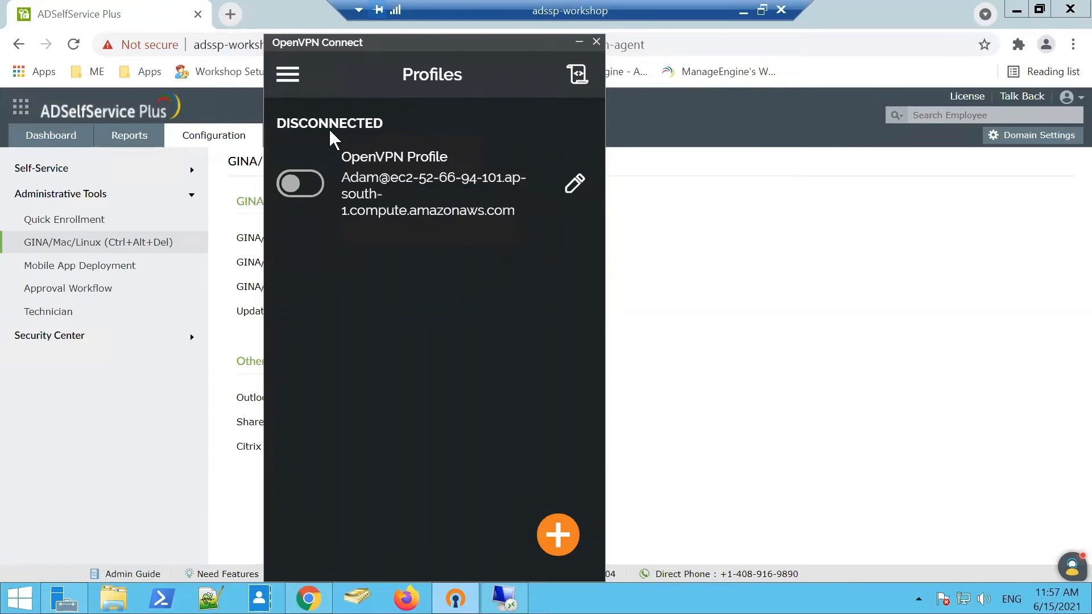
{"action": "left_click_drag", "start_coordinate": [460, 43], "coordinate": [464, 32]}
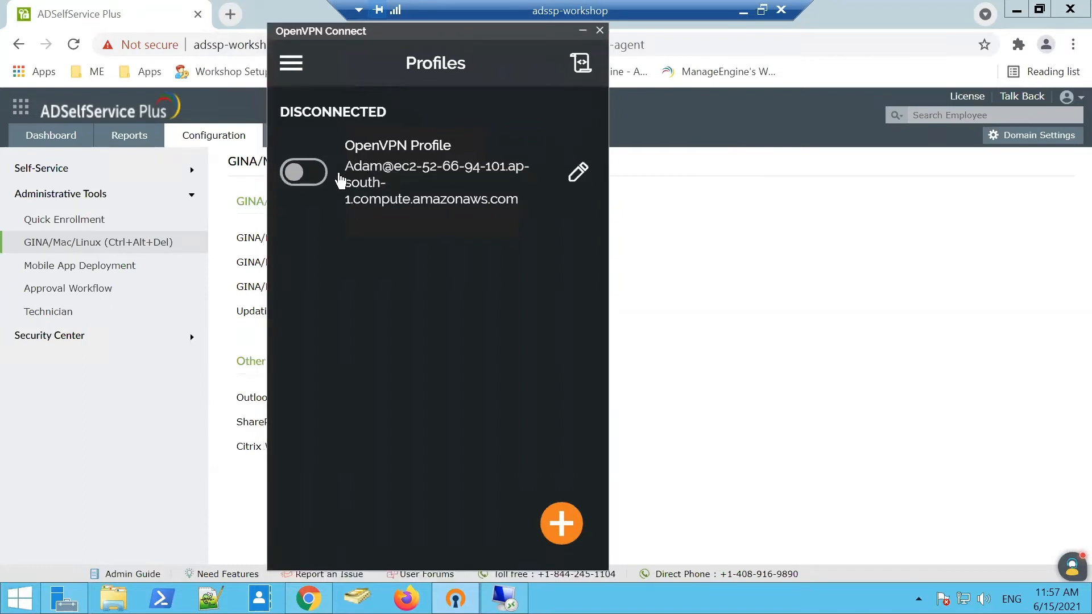
Try to connect the OpenVPN profile by entering the account password.
{"action": "left_click", "coordinate": [312, 176]}
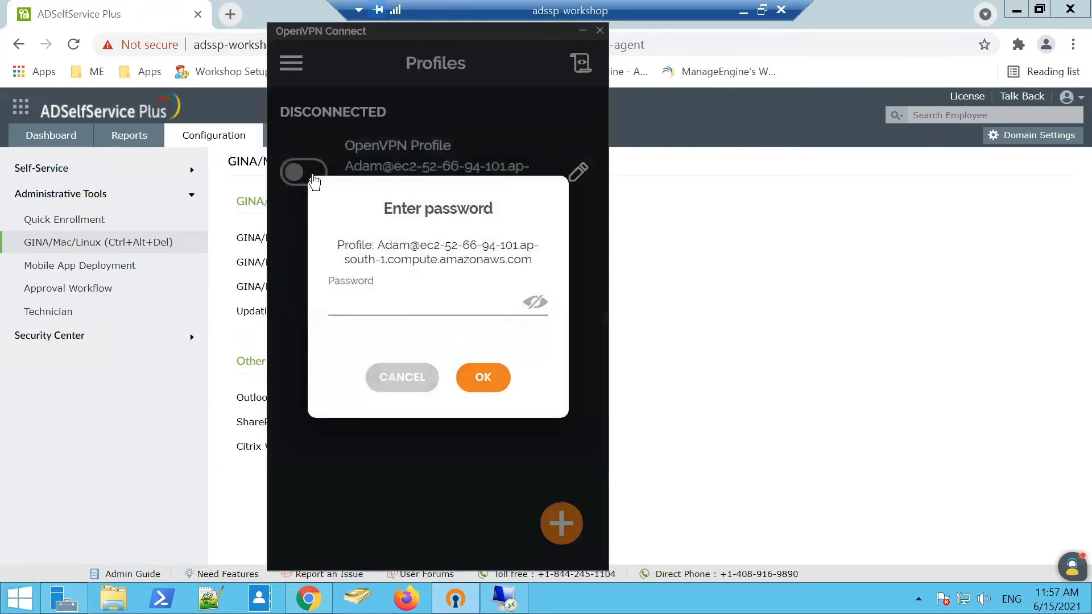
{"action": "type", "text": "********"}
{"action": "left_click", "coordinate": [483, 377]}
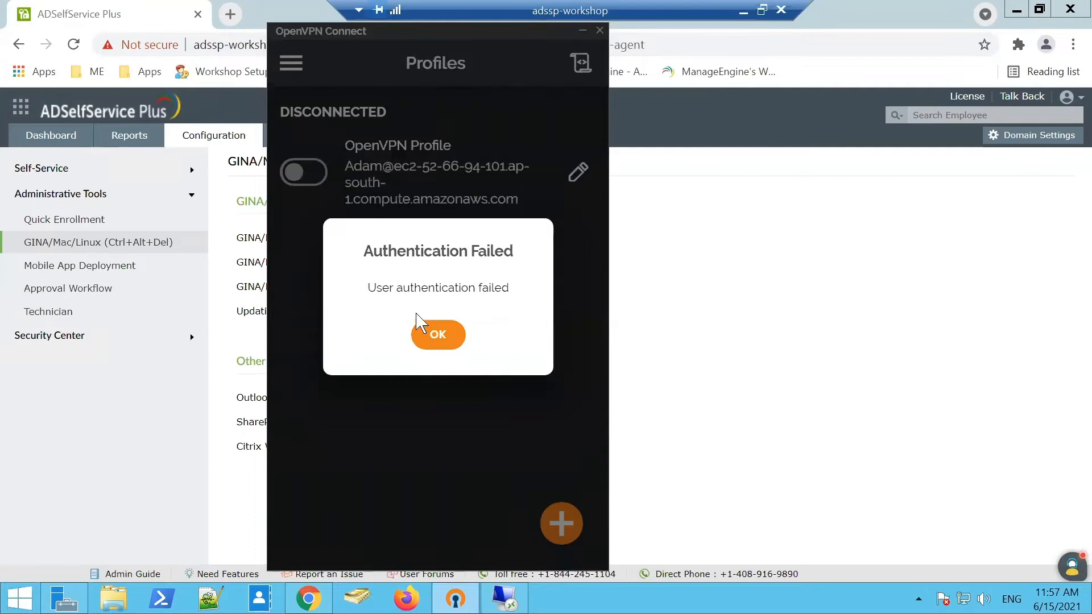
Reconnect the OpenVPN profile, entering the account password and submitting the time-based OTP from Google Authenticator.
{"action": "left_click", "coordinate": [317, 181]}
{"action": "left_click", "coordinate": [316, 179]}
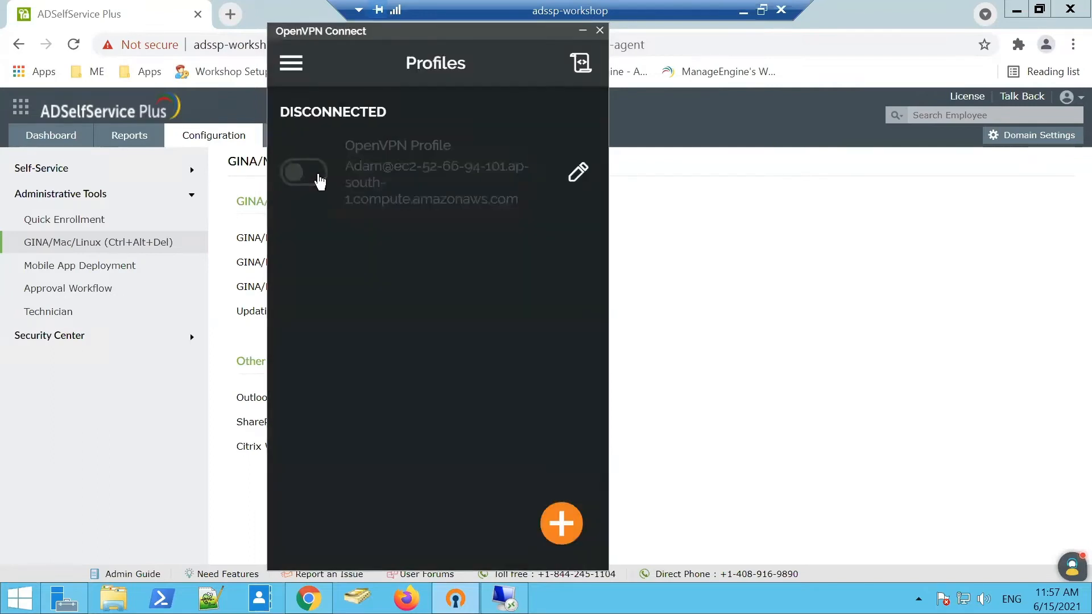
{"action": "type", "text": "********"}
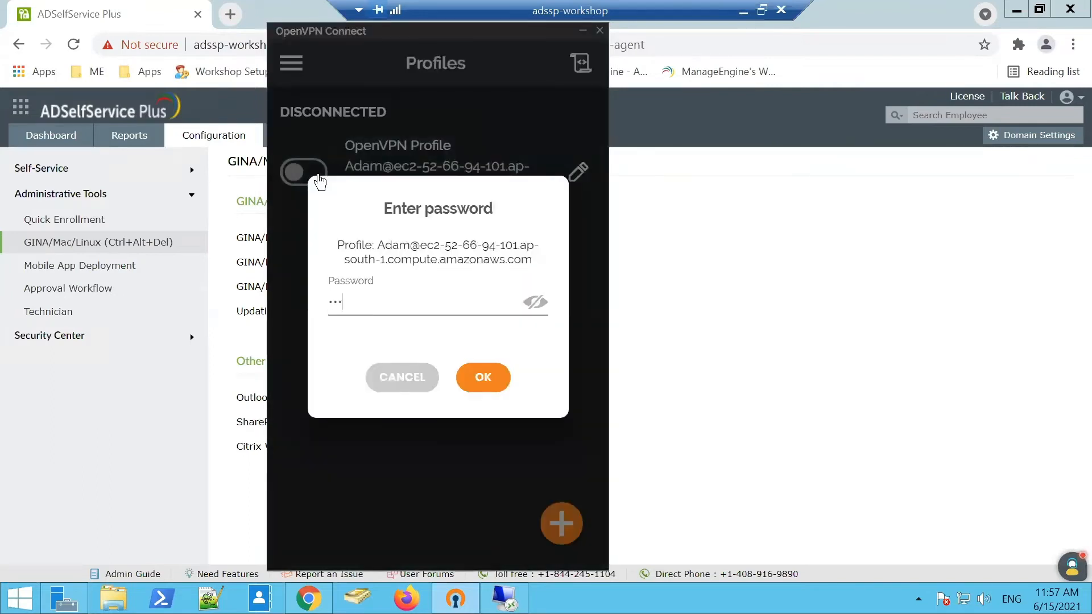
{"action": "left_click", "coordinate": [482, 381]}
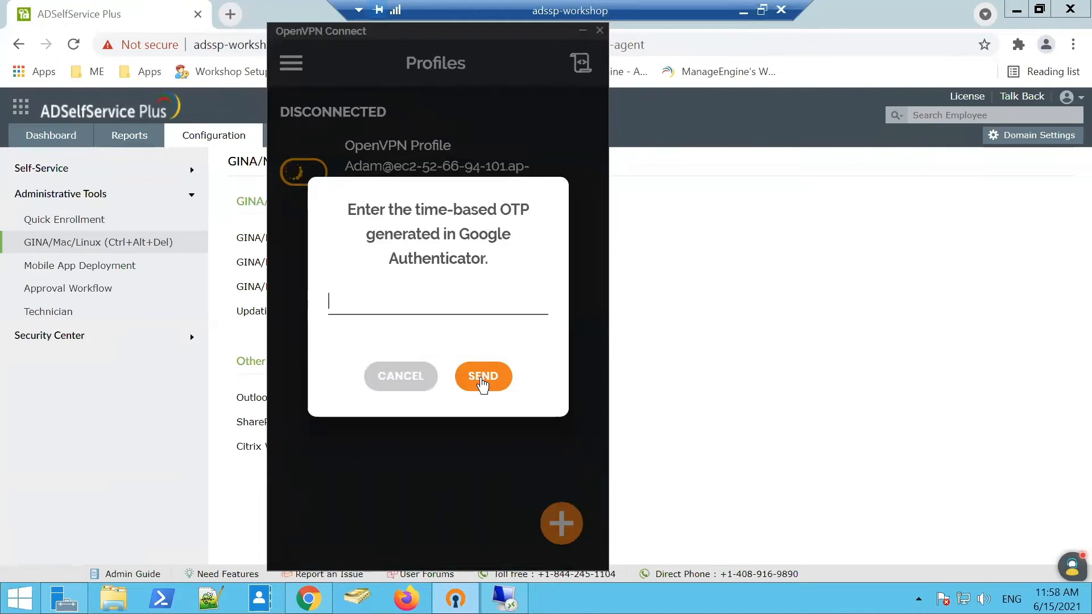
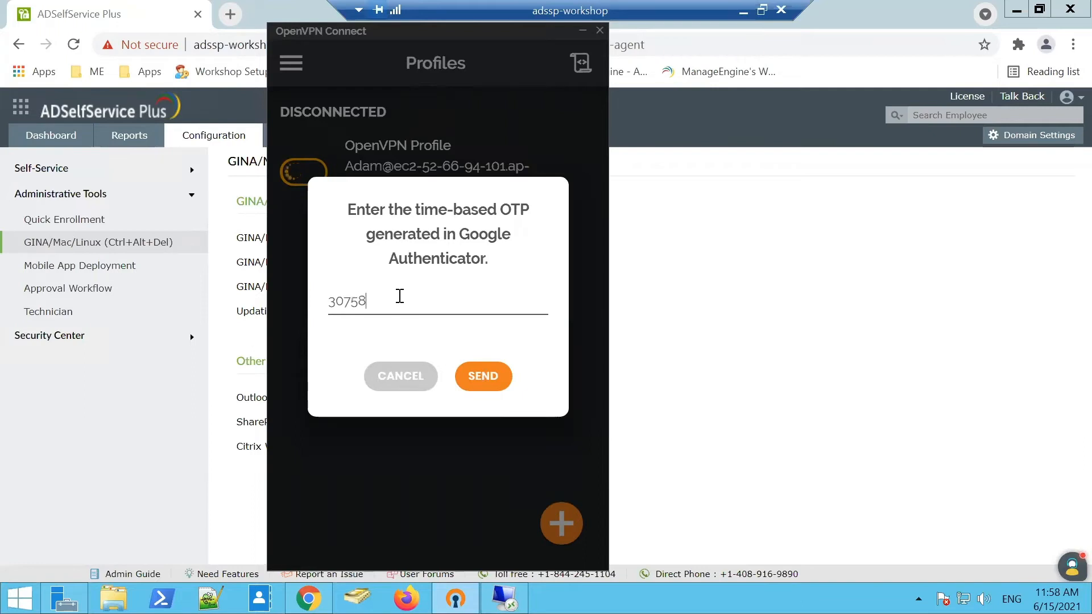
{"action": "left_click", "coordinate": [484, 386]}
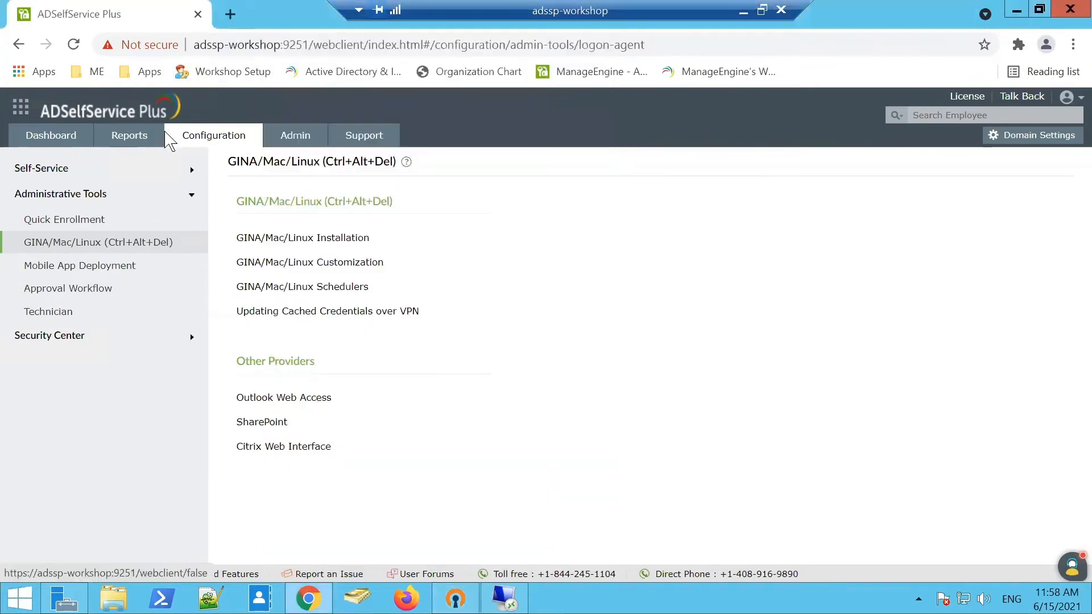
Switch back to the ADSelfService Plus browser window and try to open the Conditional Access page under Self-Service.
{"action": "left_click", "coordinate": [194, 149]}
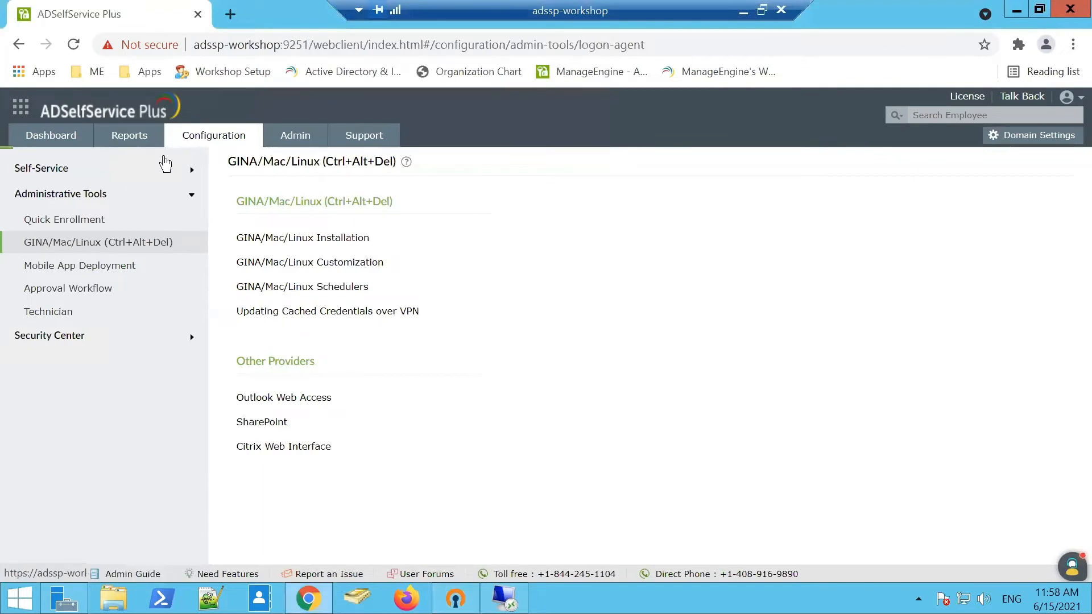
{"action": "left_click", "coordinate": [45, 168]}
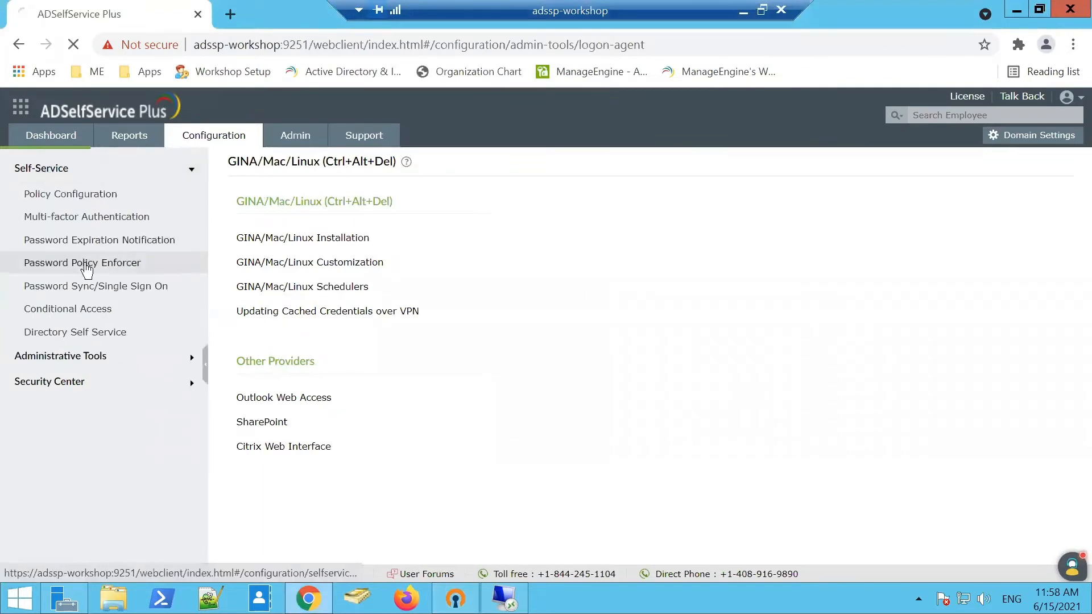
{"action": "left_click", "coordinate": [100, 310]}
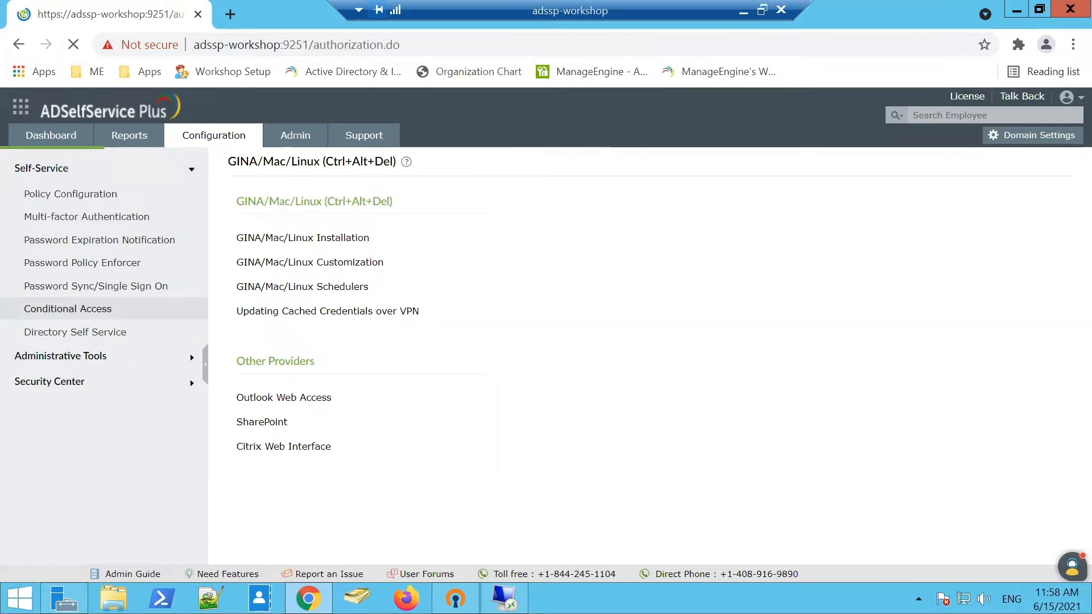
Move the OpenVPN Connect window clear of the login form and log in to ADSelfService Plus with the prefilled admin credentials.
{"action": "left_click", "coordinate": [454, 598]}
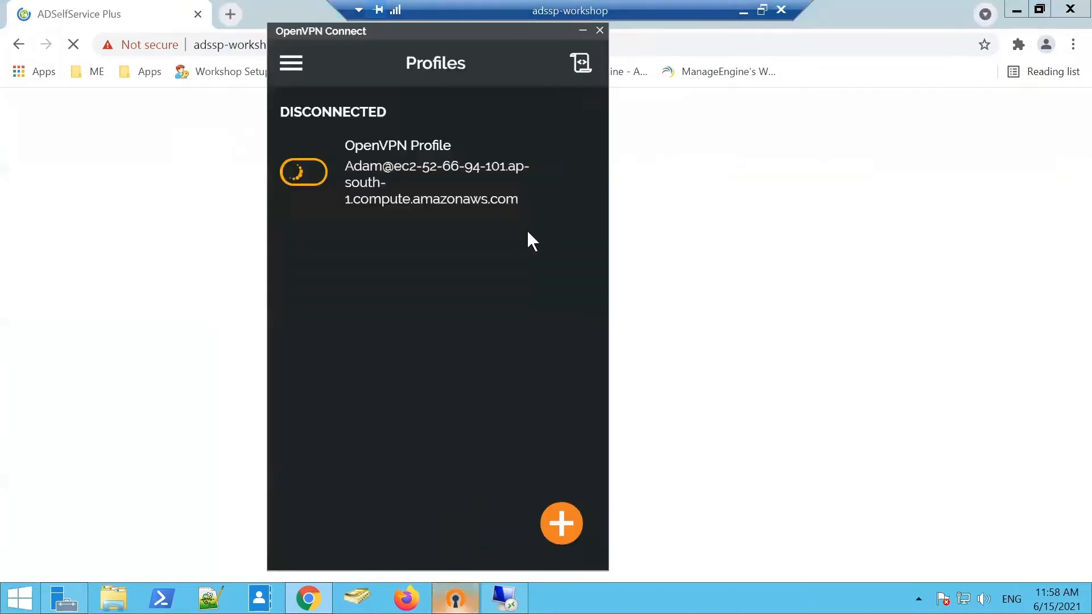
{"action": "left_click_drag", "start_coordinate": [397, 30], "coordinate": [857, 37]}
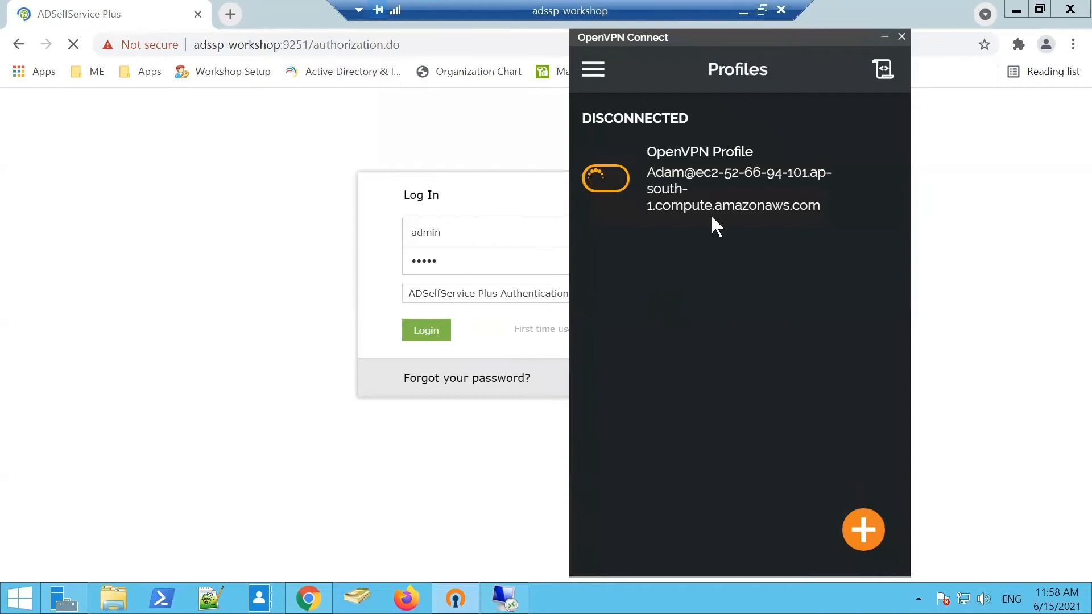
{"action": "left_click", "coordinate": [398, 341]}
{"action": "left_click", "coordinate": [431, 335]}
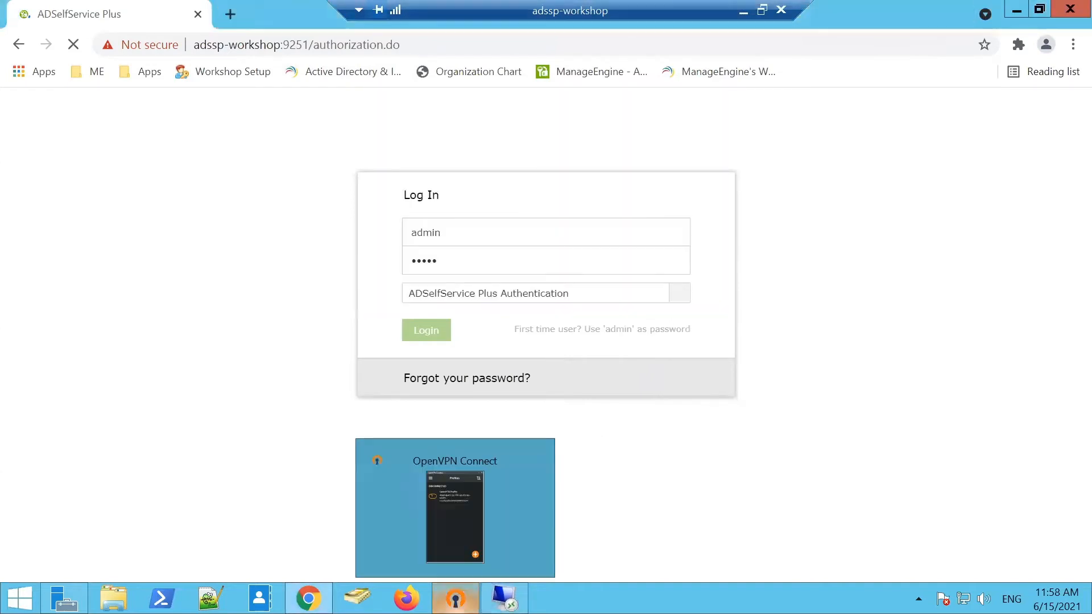
Check the progress of the VPN connection in OpenVPN Connect, switching between the remote session and the presentation slides.
{"action": "left_click", "coordinate": [455, 598]}
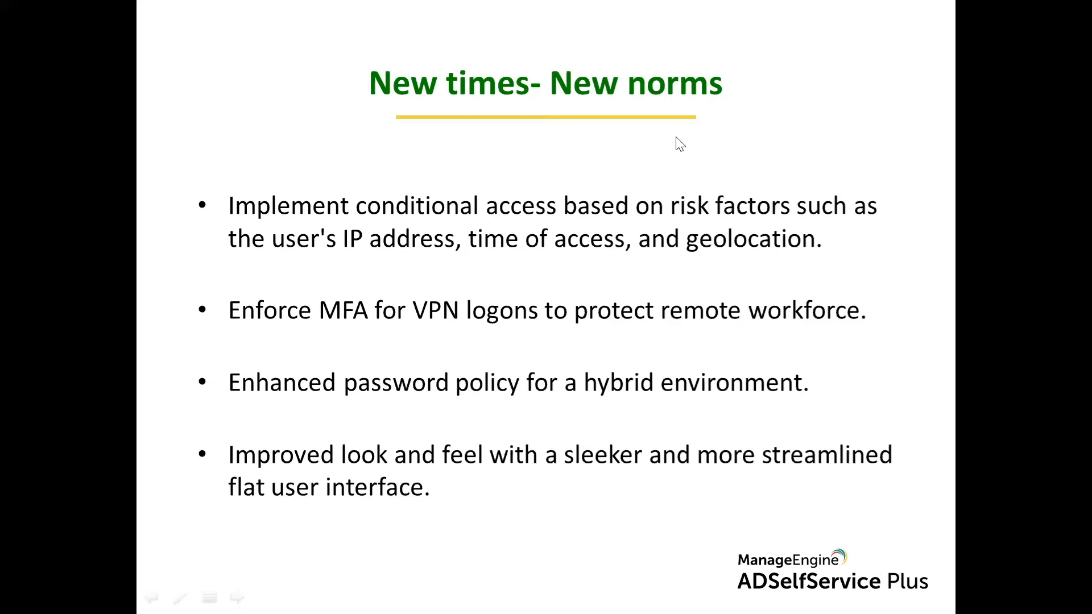
{"action": "key", "text": "alt+Tab"}
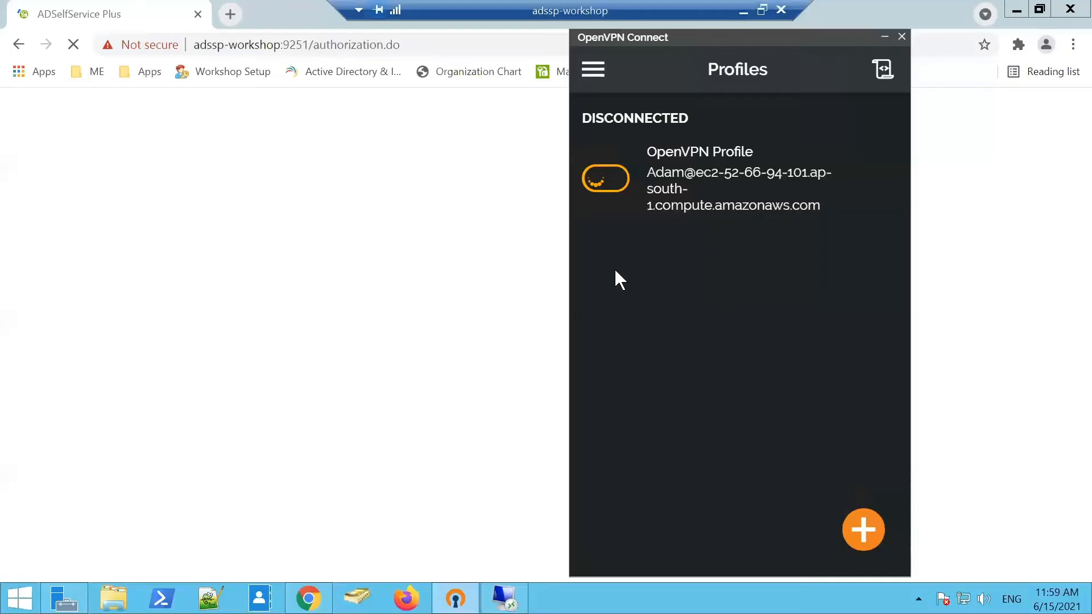
{"action": "left_click_drag", "start_coordinate": [757, 37], "coordinate": [801, 32]}
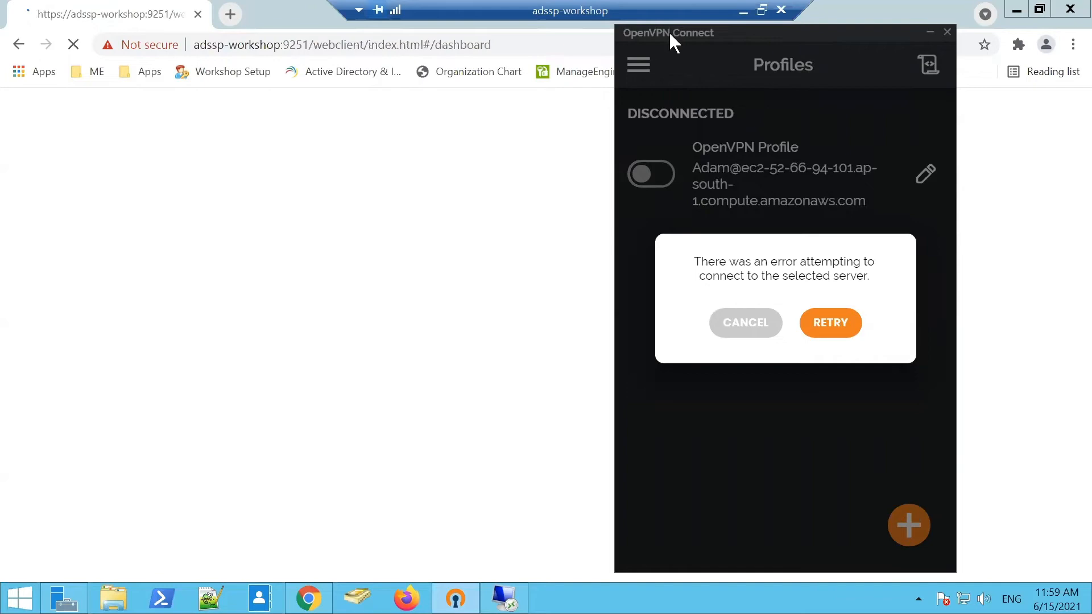
{"action": "left_click", "coordinate": [741, 11]}
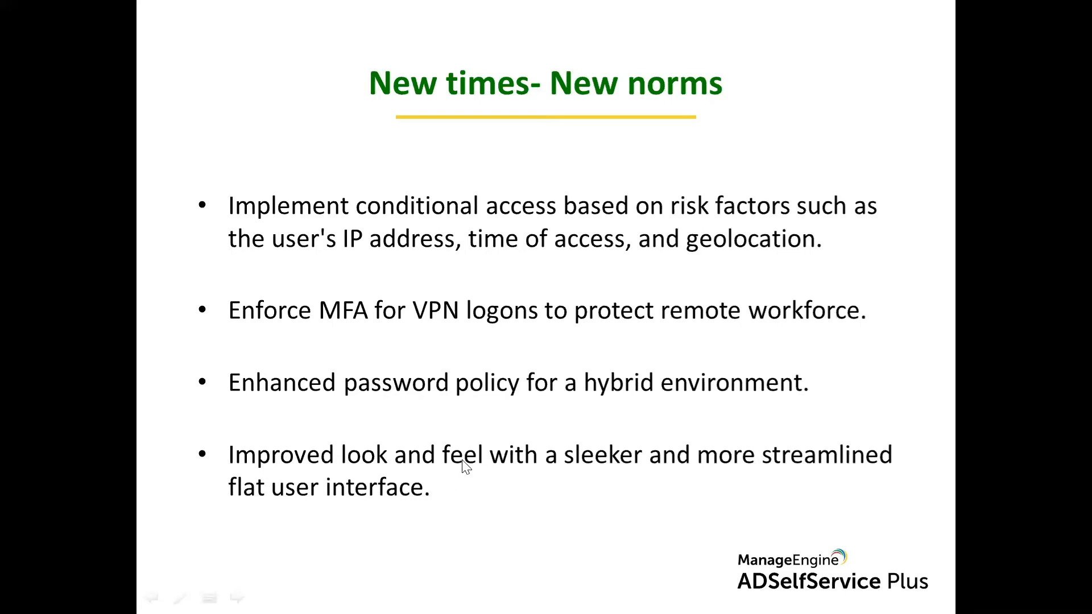
{"action": "key", "text": "alt+Tab"}
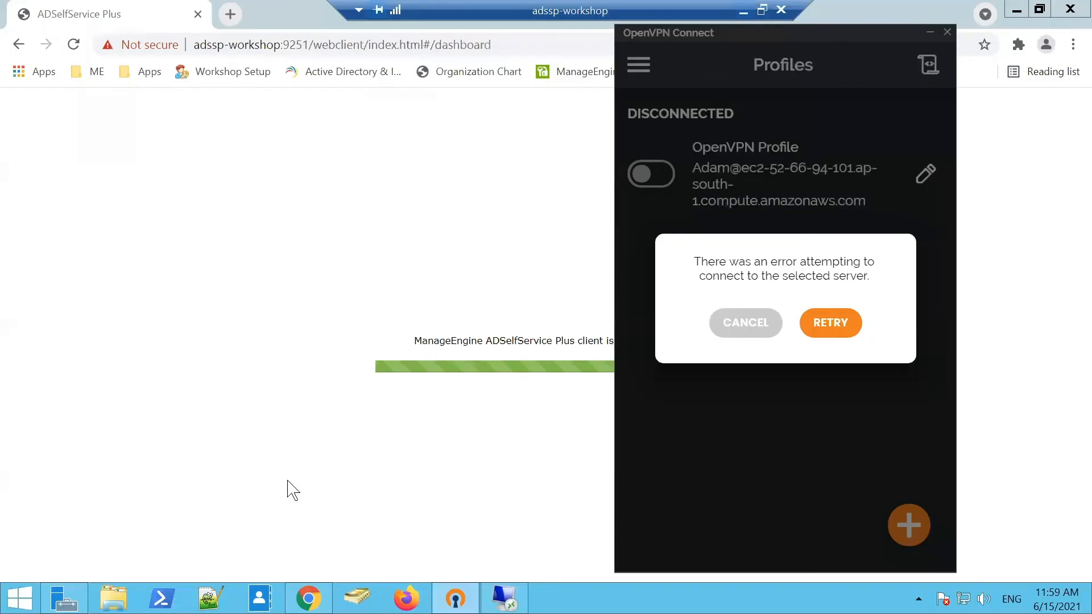
Retry the VPN server connection and submit a new time-based OTP from Google Authenticator.
{"action": "left_click", "coordinate": [833, 322]}
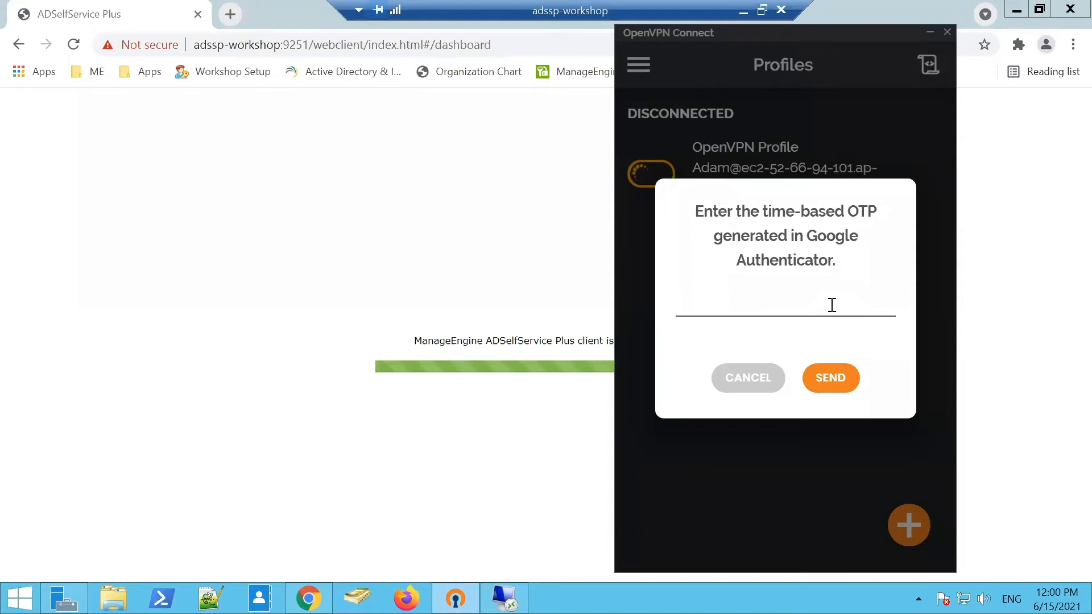
{"action": "left_click", "coordinate": [831, 377]}
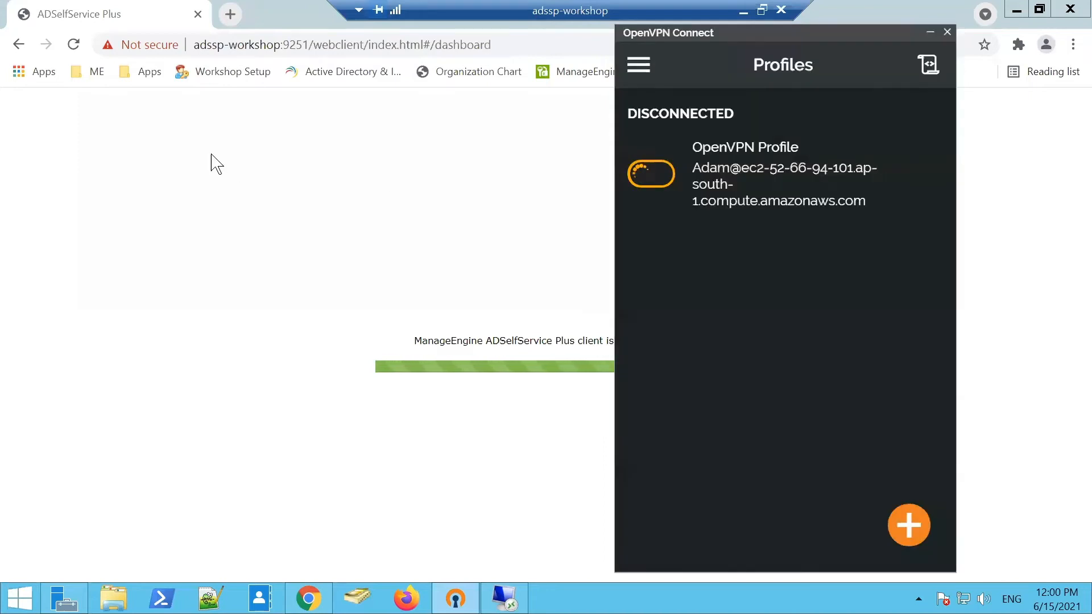
Open demo.adselfserviceplus.com in a new browser tab and reload the adssp-workshop dashboard page.
{"action": "type", "text": "demo"}
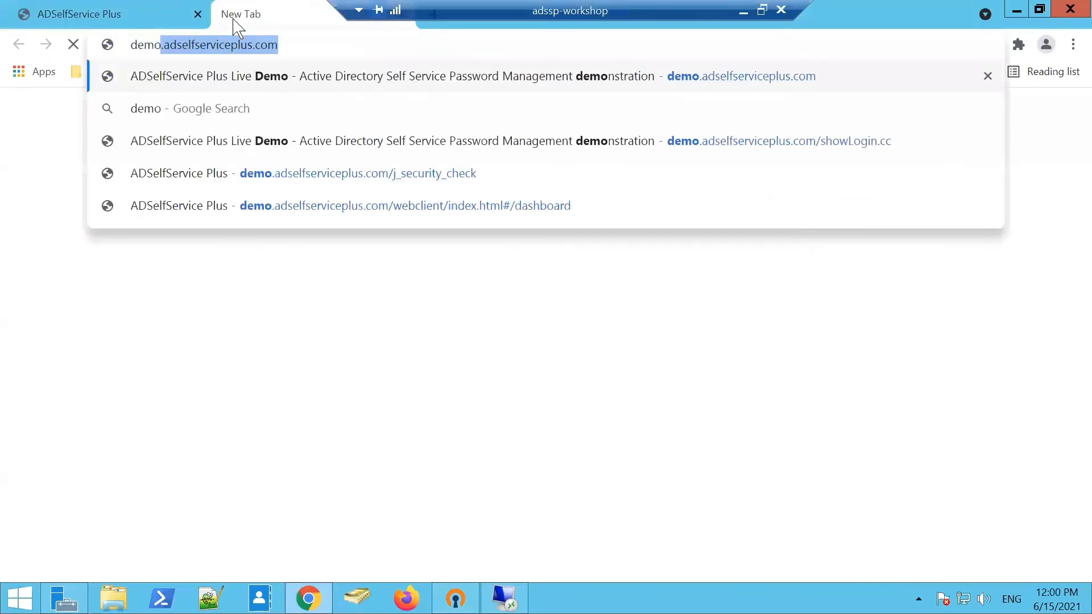
{"action": "key", "text": "Return"}
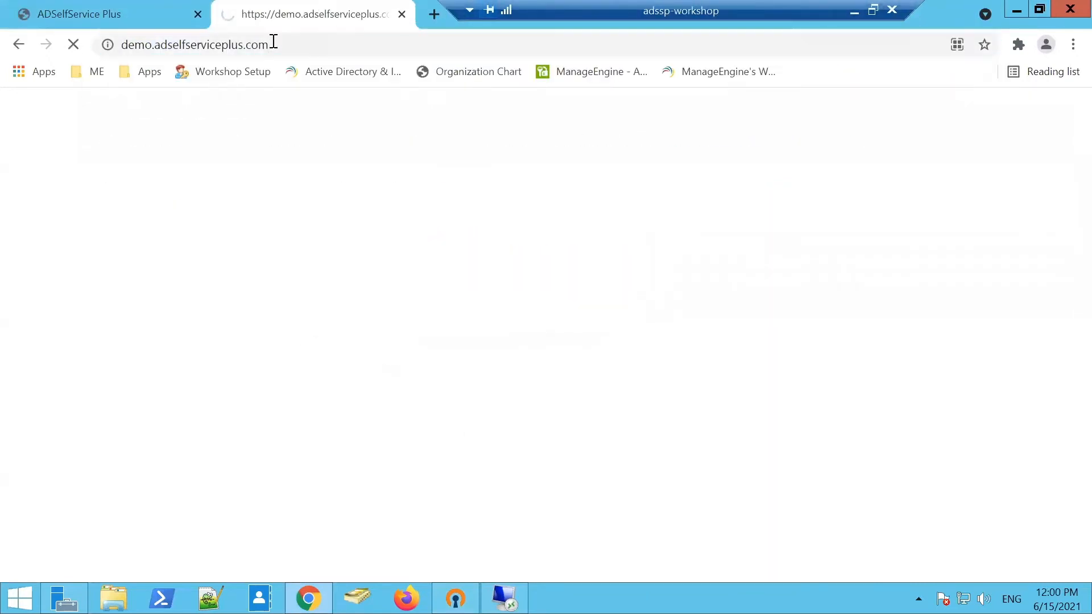
{"action": "left_click", "coordinate": [113, 9]}
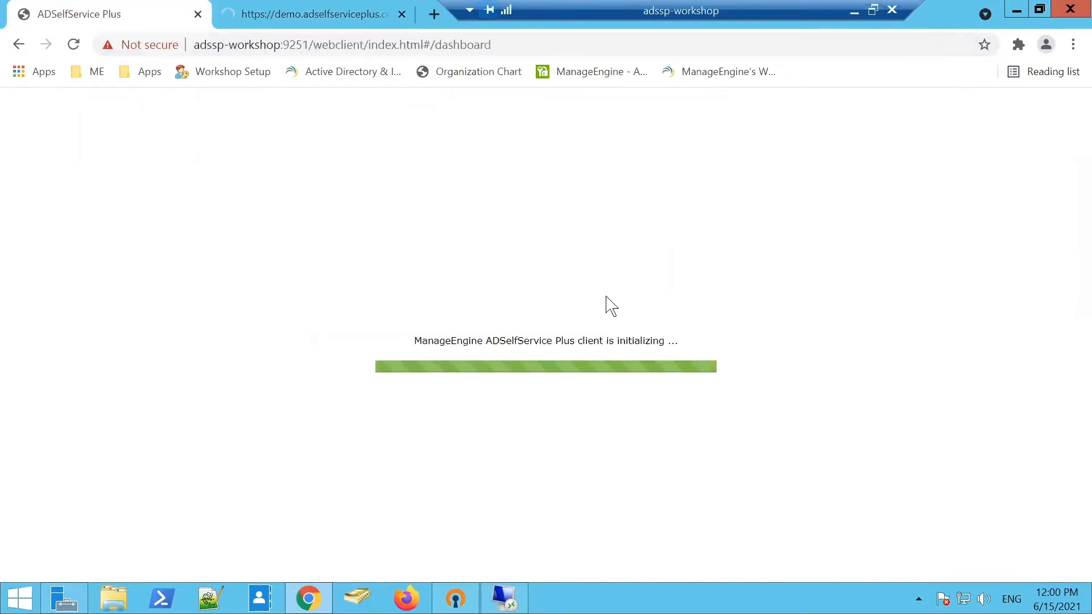
{"action": "left_click", "coordinate": [73, 45]}
{"action": "left_click", "coordinate": [620, 183]}
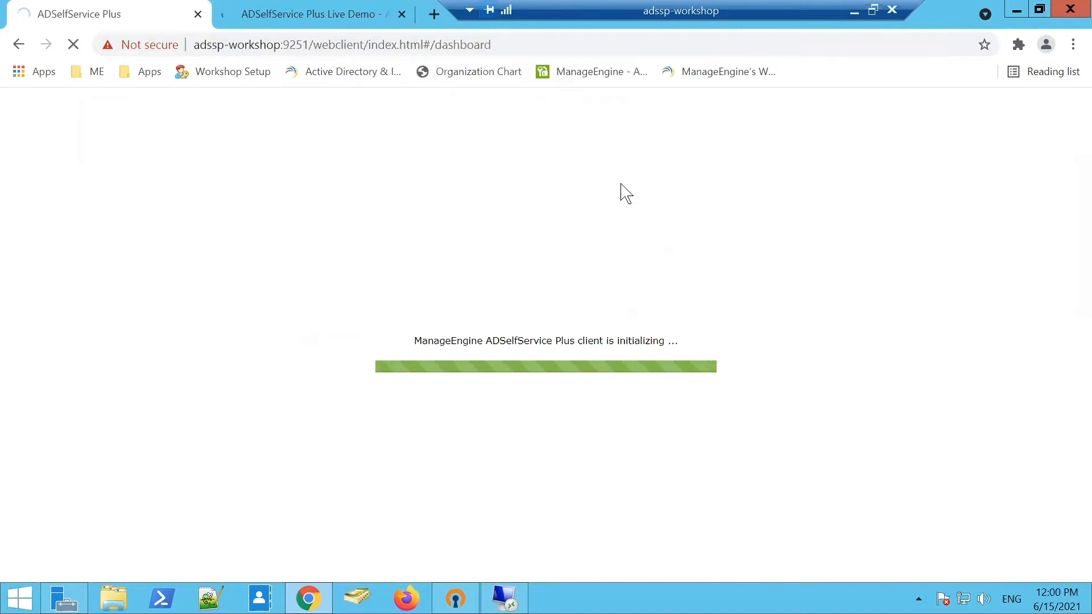
Start the administrator login on the ADSelfService Plus online demo page.
{"action": "left_click", "coordinate": [304, 14]}
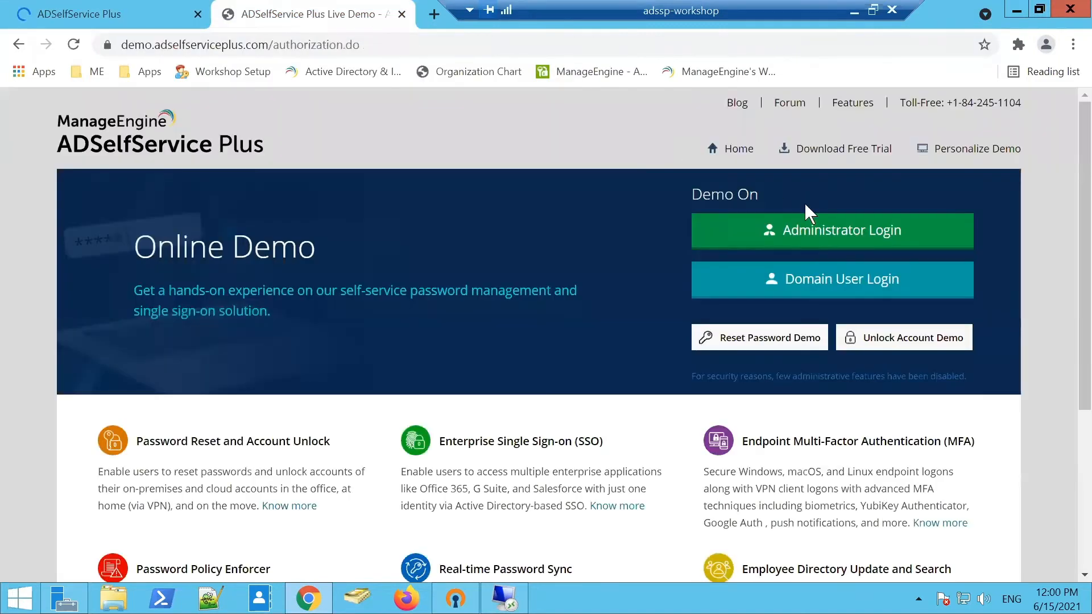
{"action": "left_click", "coordinate": [807, 237]}
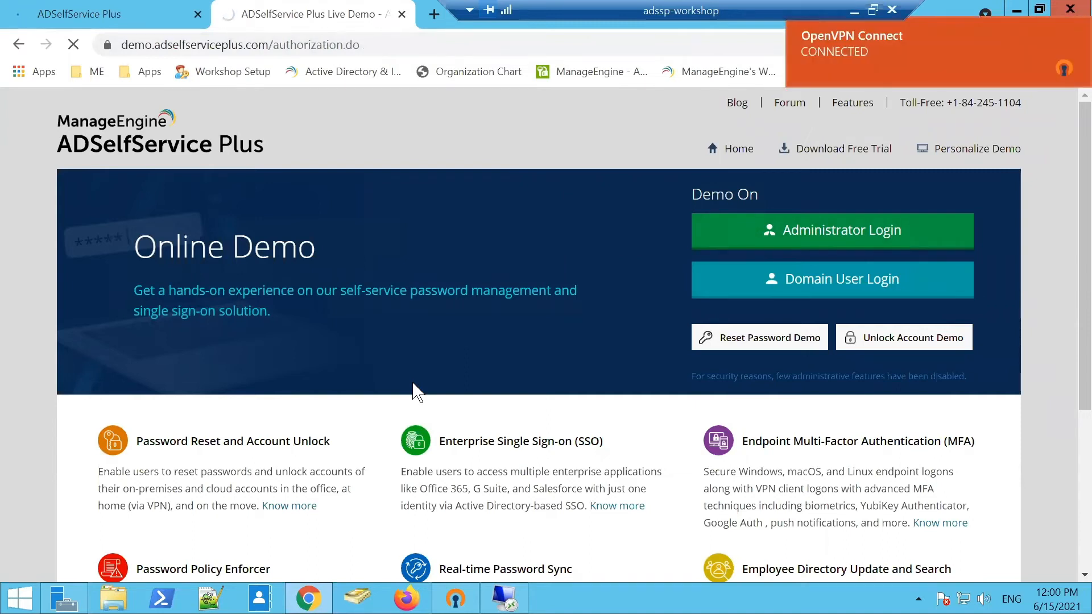
{"action": "mouse_move", "coordinate": [911, 43]}
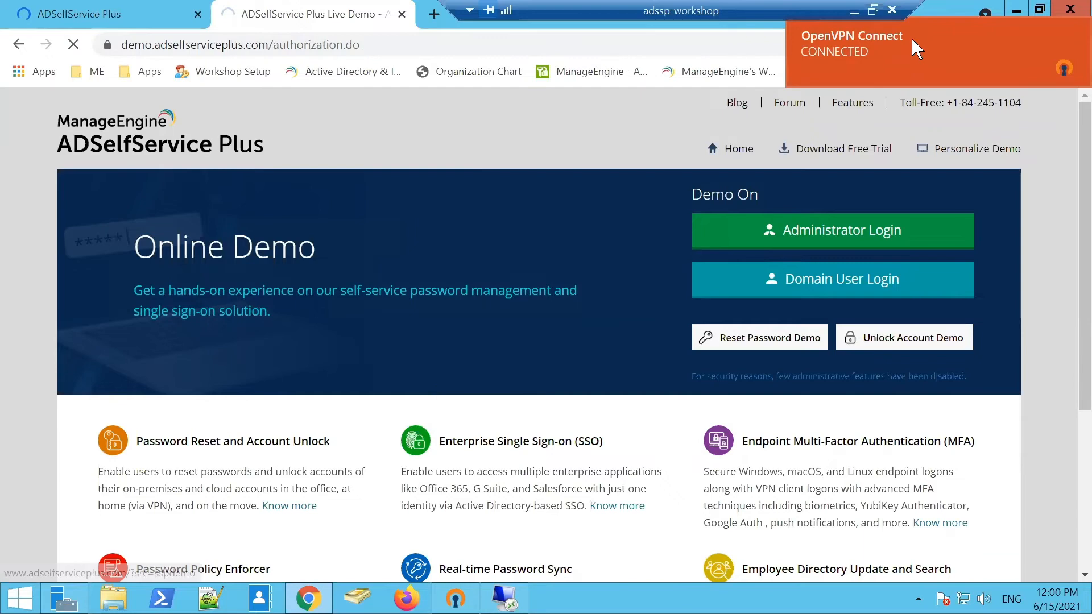
Show the presentation slides, return to the adssp-workshop remote session and view the connection status and statistics in OpenVPN Connect.
{"action": "left_click", "coordinate": [854, 13]}
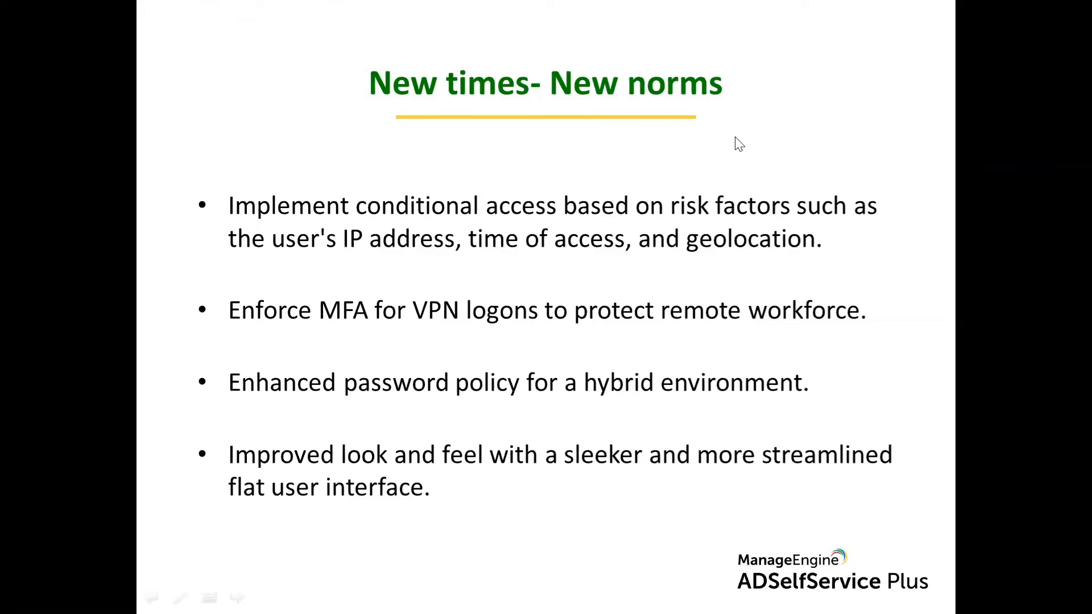
{"action": "key", "text": "alt+Tab"}
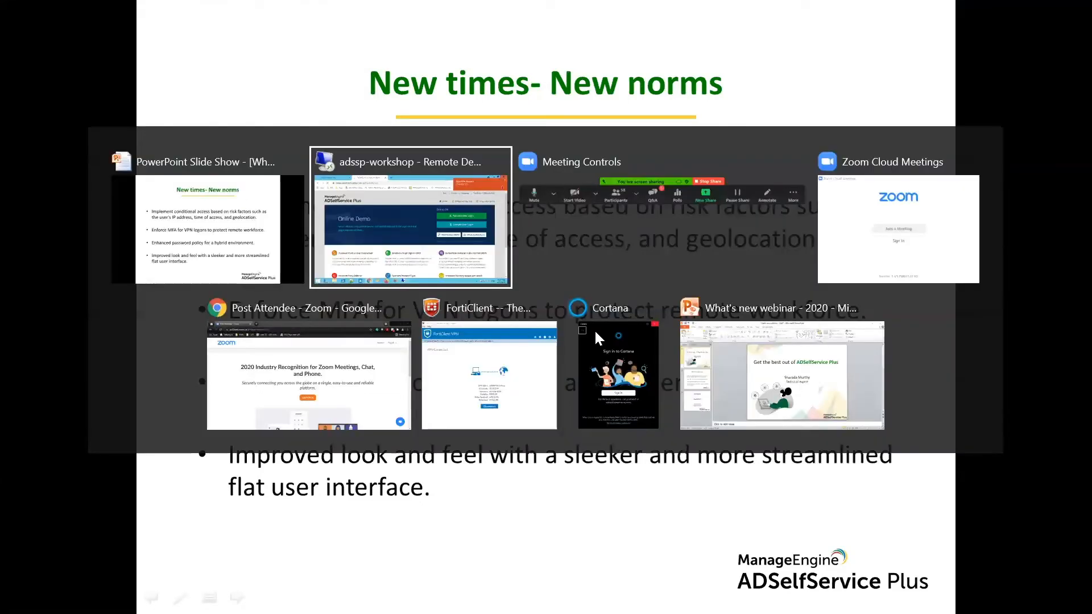
{"action": "key", "text": "alt+Tab"}
{"action": "key", "text": "alt+Tab"}
{"action": "key", "text": "alt+Tab"}
{"action": "key", "text": "alt+Tab"}
{"action": "key", "text": "alt+Tab"}
{"action": "key", "text": "alt+Tab"}
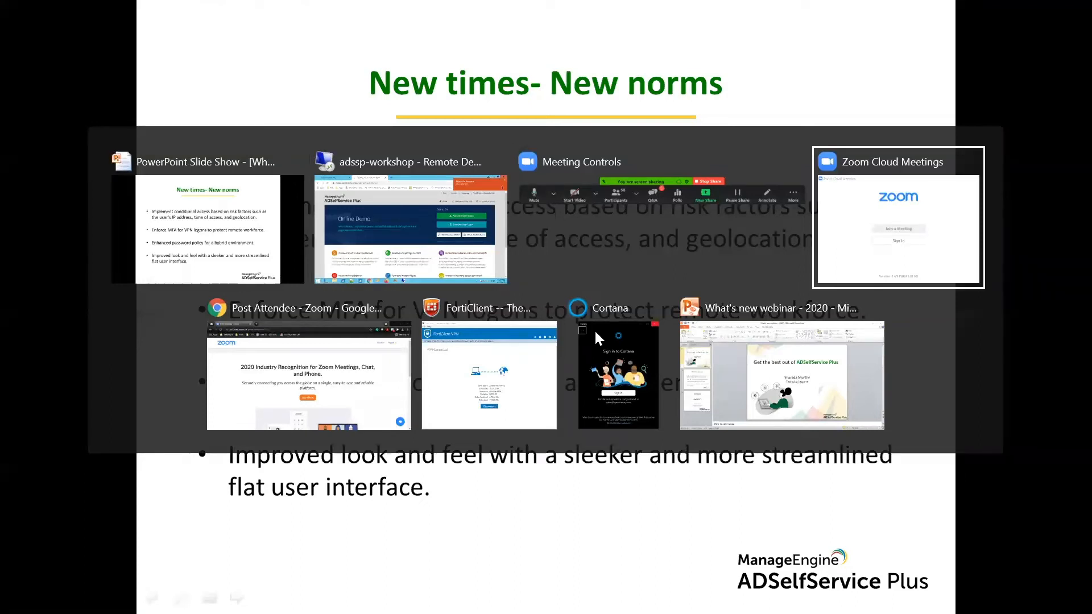
{"action": "key", "text": "alt+Tab"}
{"action": "key", "text": "alt+Tab"}
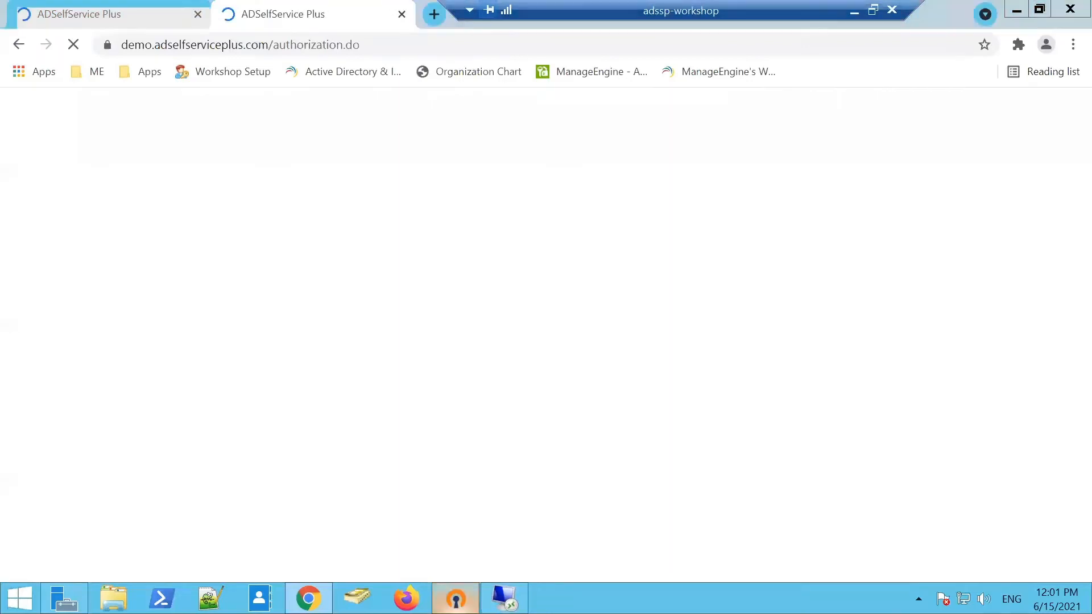
{"action": "left_click", "coordinate": [454, 599]}
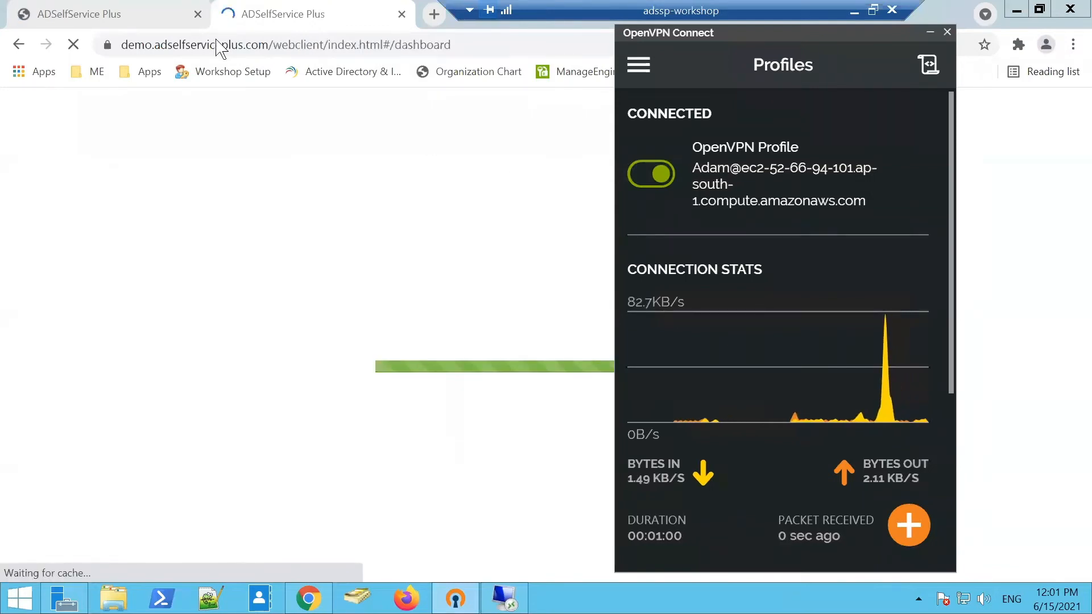
{"action": "left_click", "coordinate": [125, 15]}
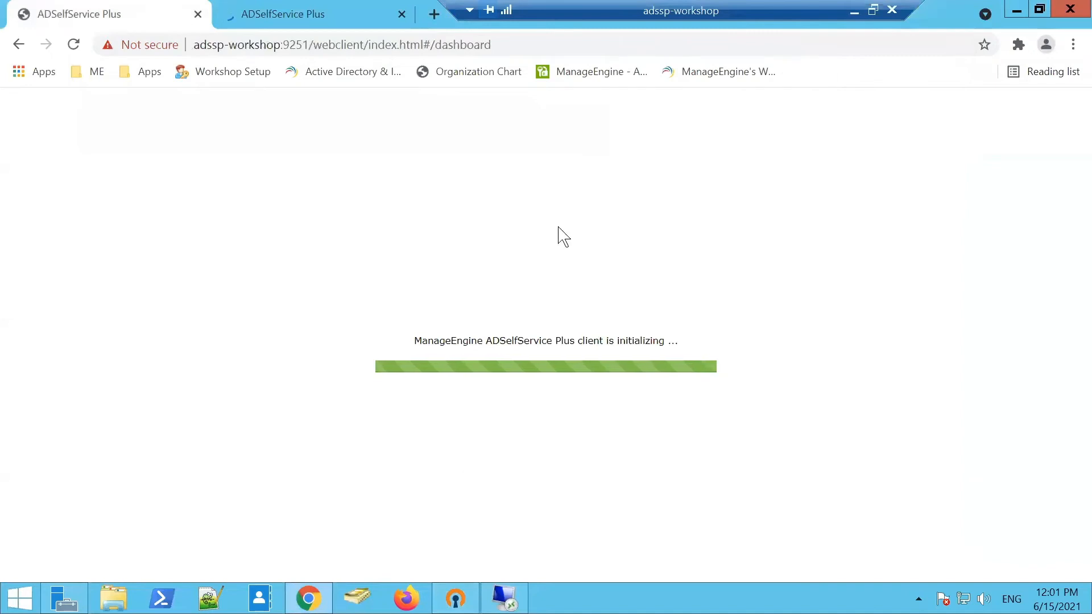
{"action": "left_click_drag", "start_coordinate": [711, 8], "coordinate": [725, 4]}
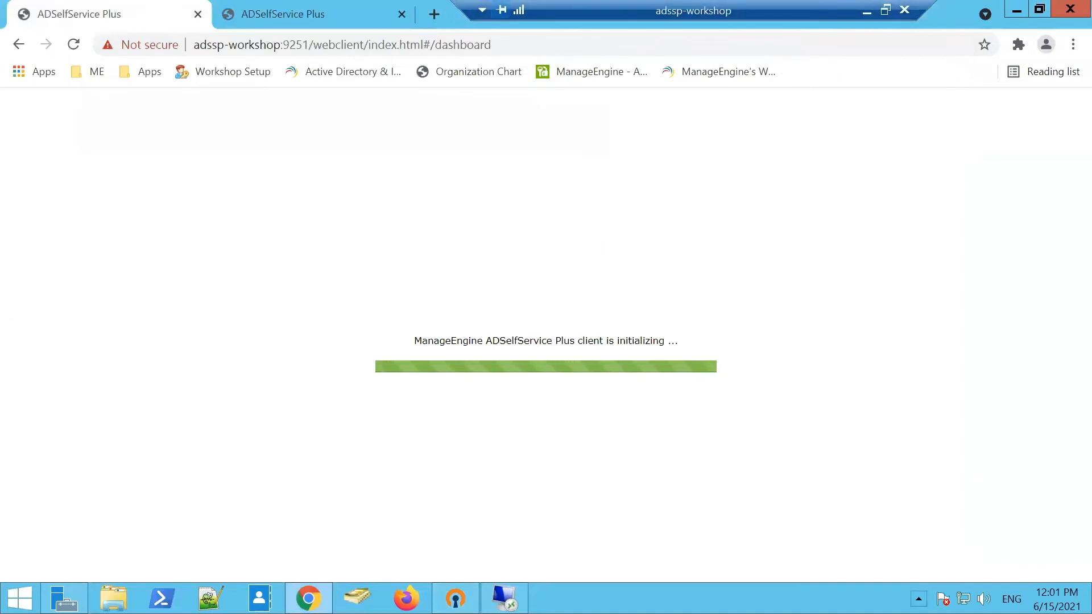
{"action": "left_click", "coordinate": [919, 598]}
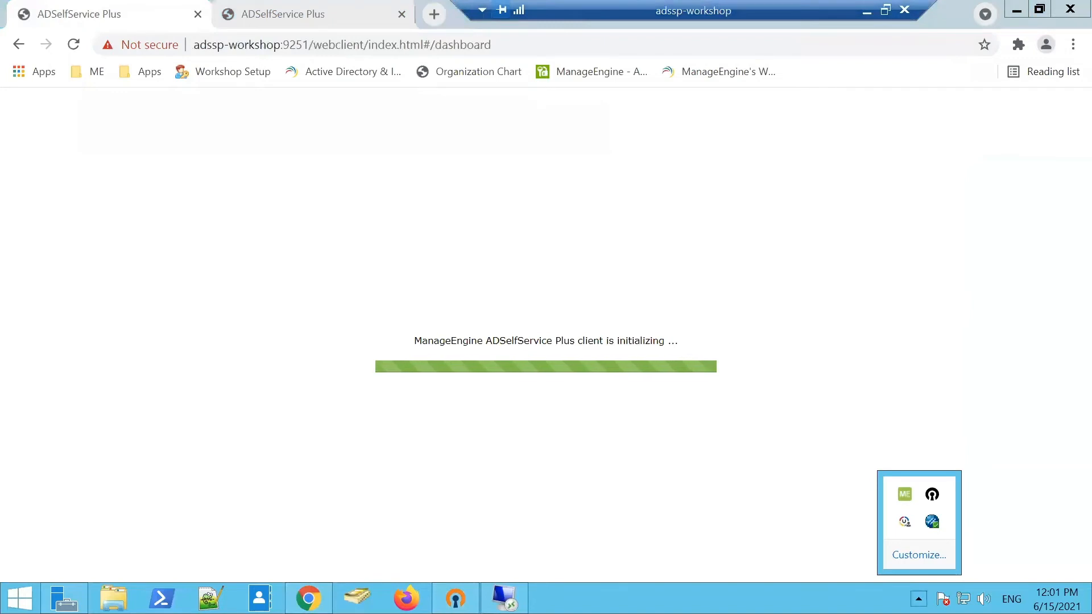
{"action": "left_click", "coordinate": [902, 352]}
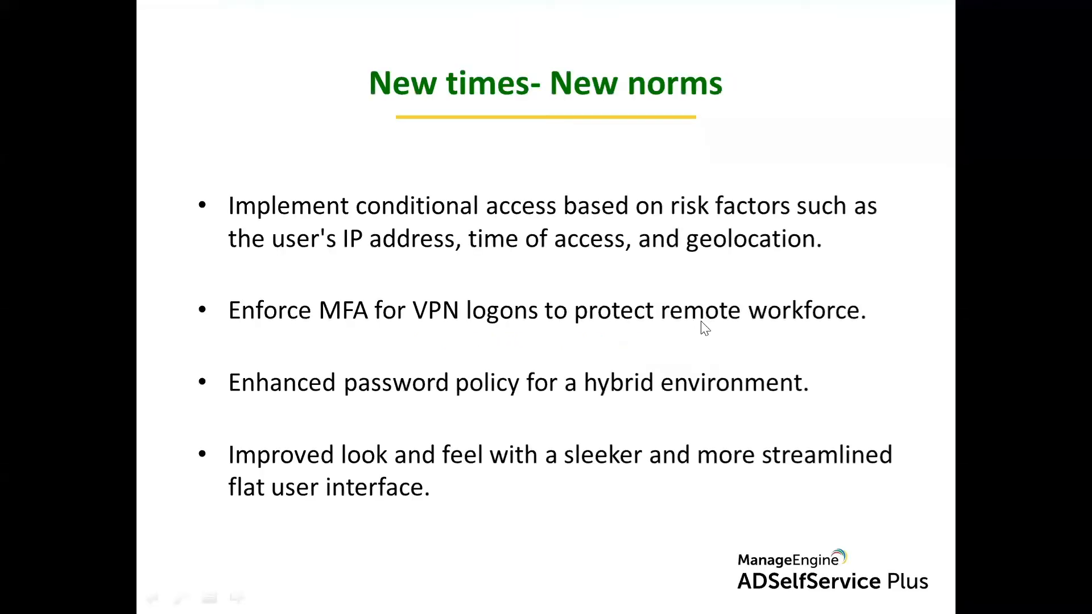
Switch to the local Chrome window, open the demo.adselfserviceplus.com dashboard in a new tab and hide the bookmarks bar.
{"action": "key", "text": "alt+Tab"}
{"action": "key", "text": "alt+Tab"}
{"action": "key", "text": "alt+Tab"}
{"action": "key", "text": "alt+Tab"}
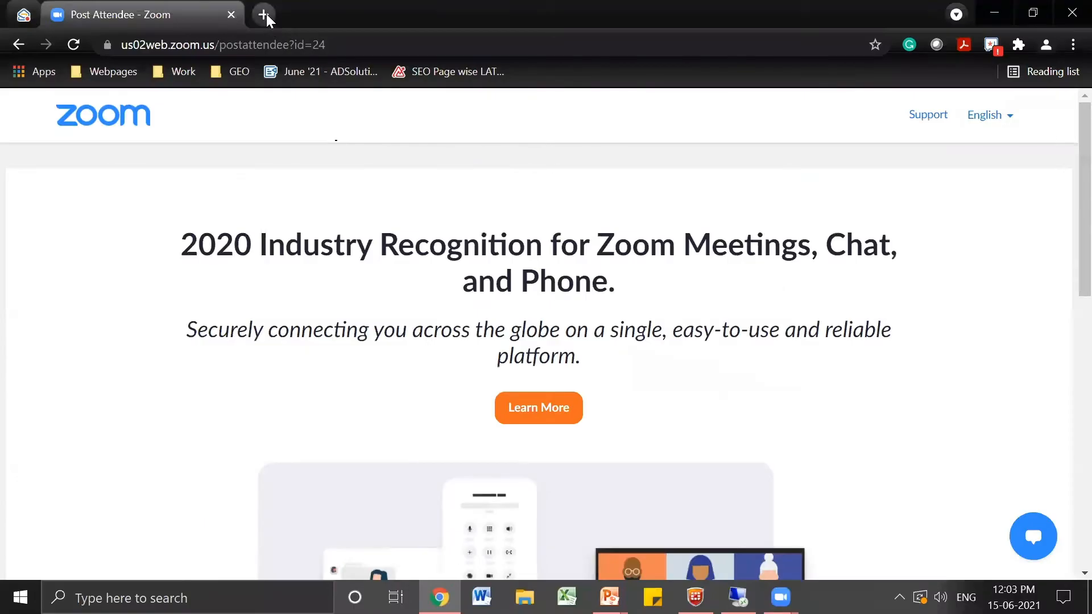
{"action": "left_click", "coordinate": [266, 14]}
{"action": "type", "text": "demo.adselfserviceplus.com"}
{"action": "key", "text": "Return"}
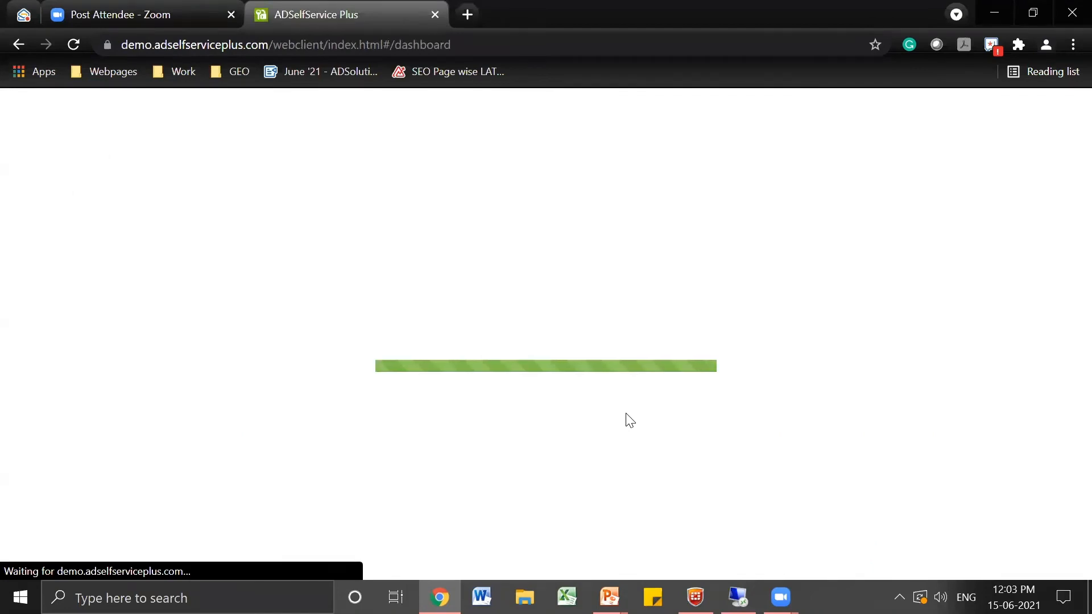
{"action": "right_click", "coordinate": [623, 71]}
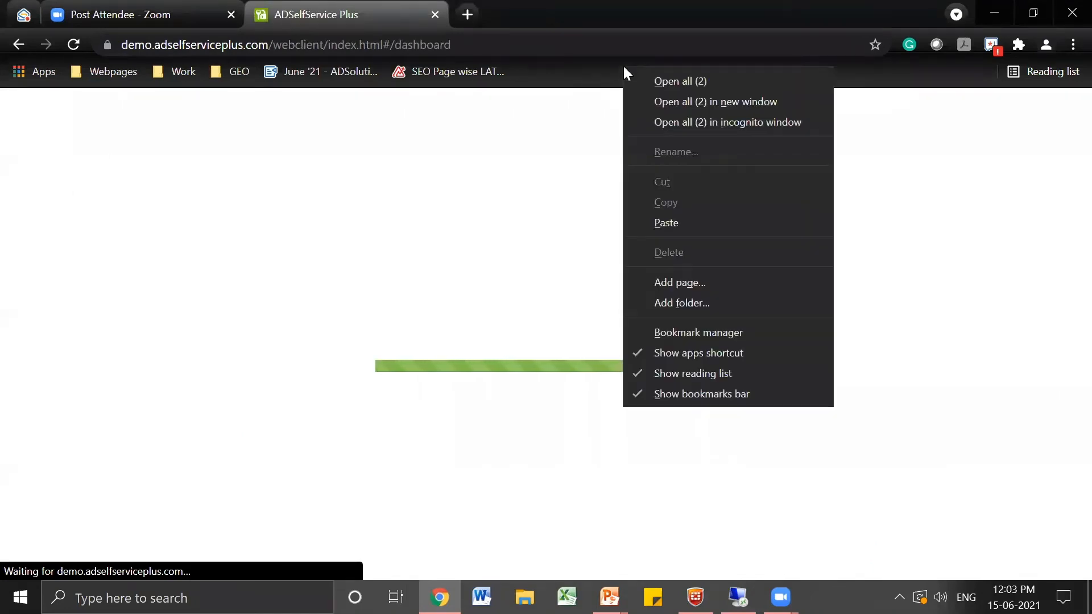
{"action": "left_click", "coordinate": [712, 392]}
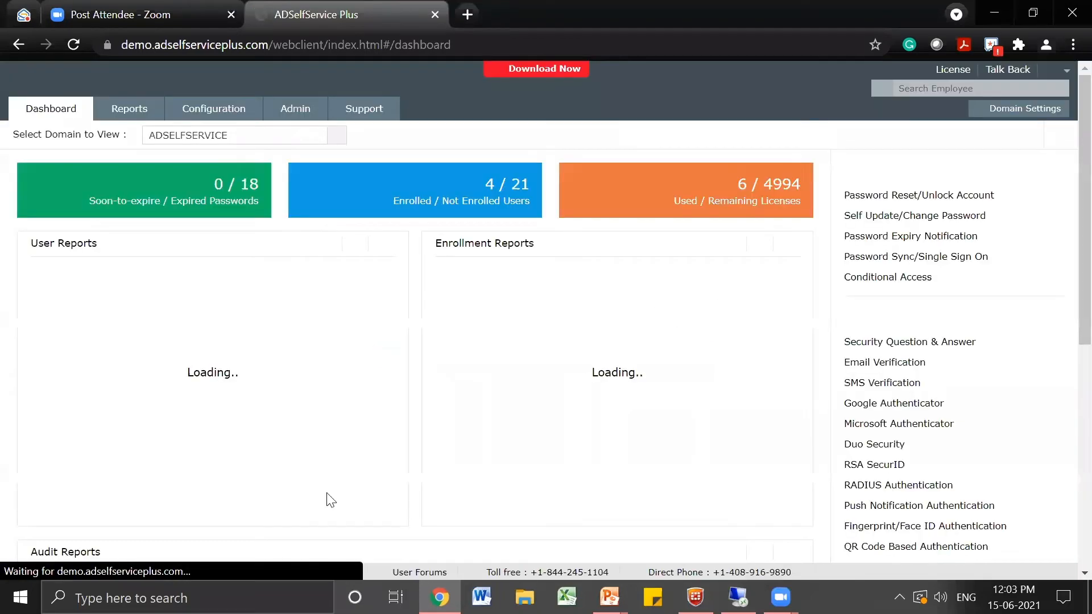
Open the Multi-factor Authentication configuration in the online demo and collapse the Security Question & Answer settings.
{"action": "left_click", "coordinate": [217, 110]}
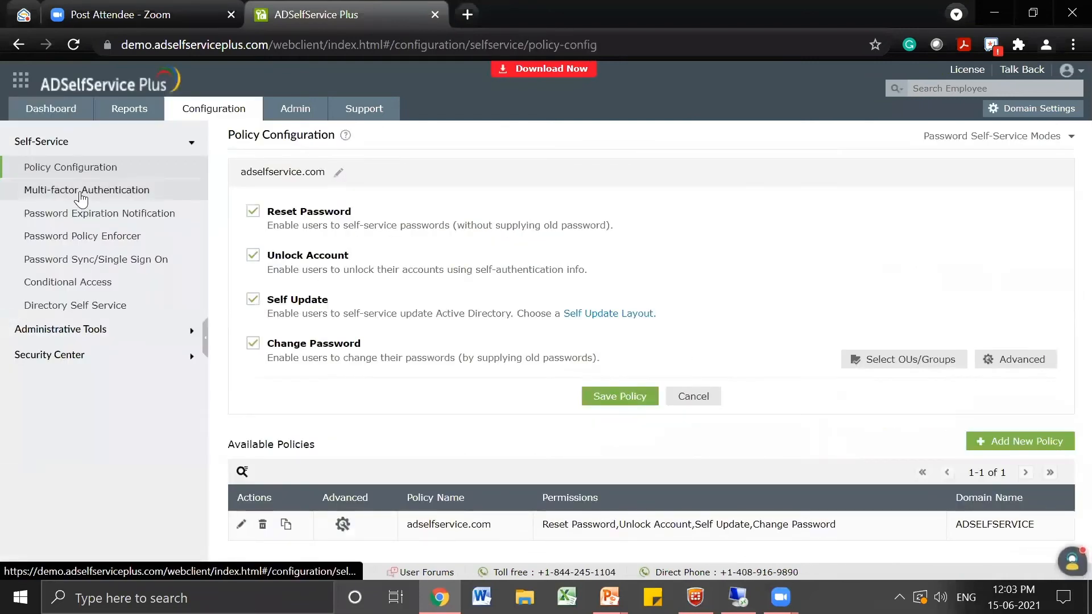
{"action": "left_click", "coordinate": [81, 198]}
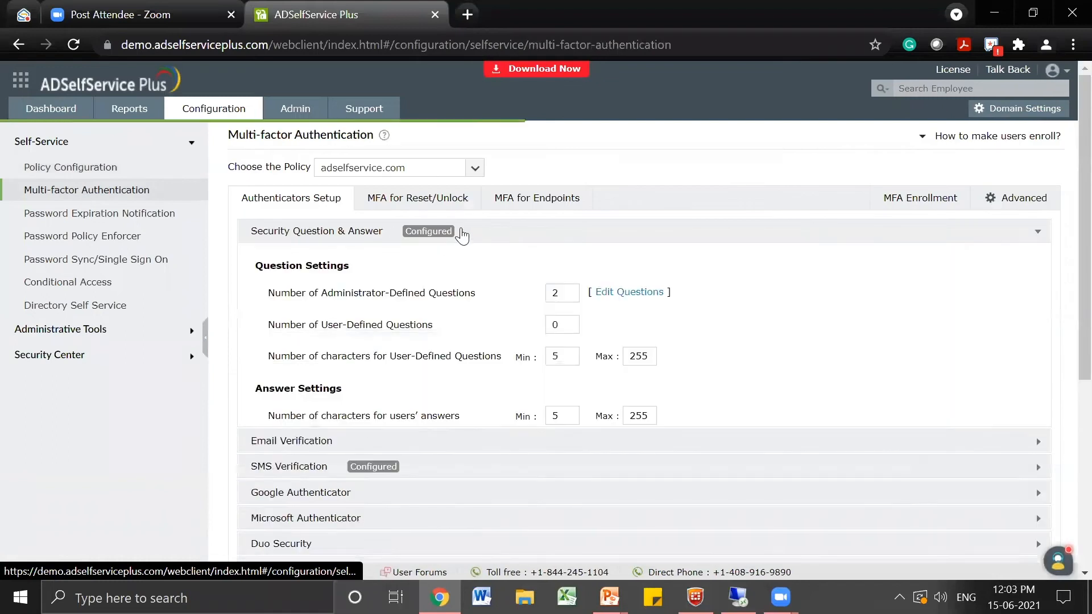
{"action": "left_click", "coordinate": [477, 232]}
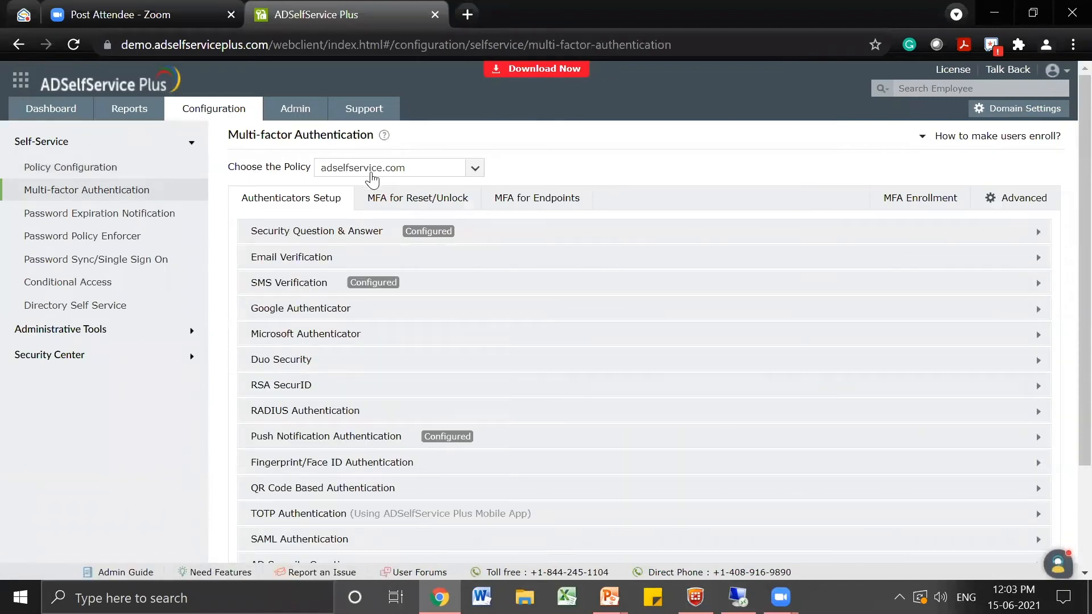
Examine the selectable policies and the full list of authenticators in the Multi-factor Authentication setup.
{"action": "left_click", "coordinate": [374, 170]}
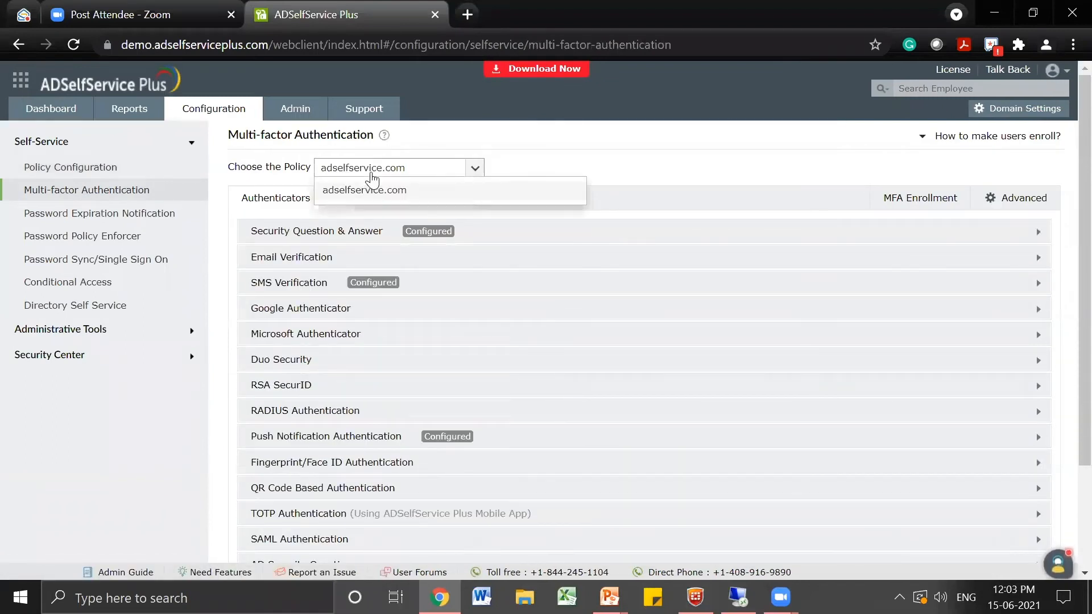
{"action": "left_click", "coordinate": [624, 196]}
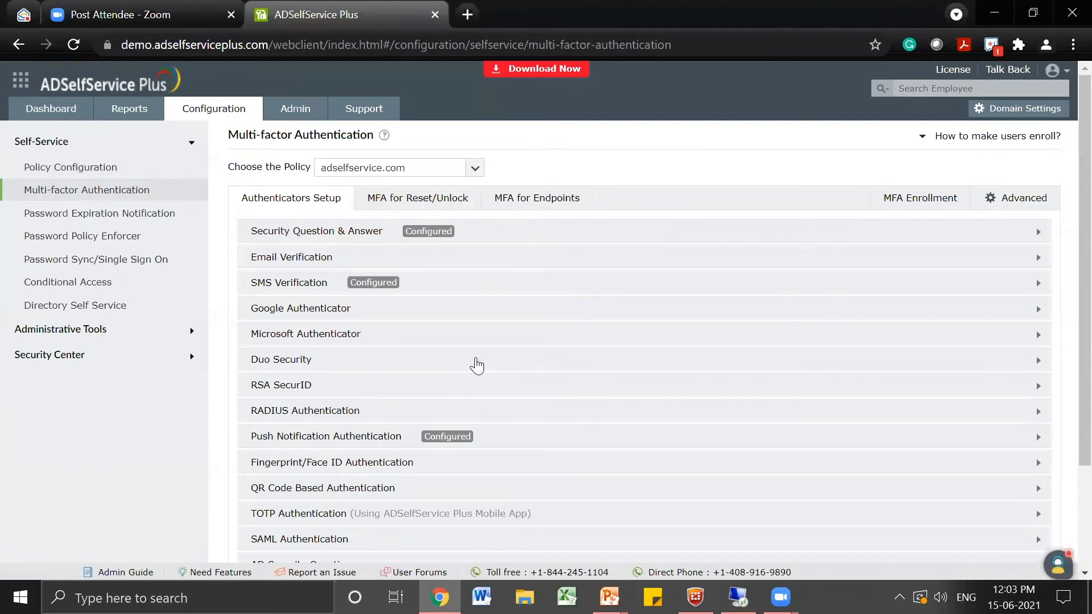
{"action": "scroll", "coordinate": [568, 262], "scroll_direction": "down", "scroll_amount": 1}
{"action": "scroll", "coordinate": [567, 261], "scroll_direction": "down", "scroll_amount": 2}
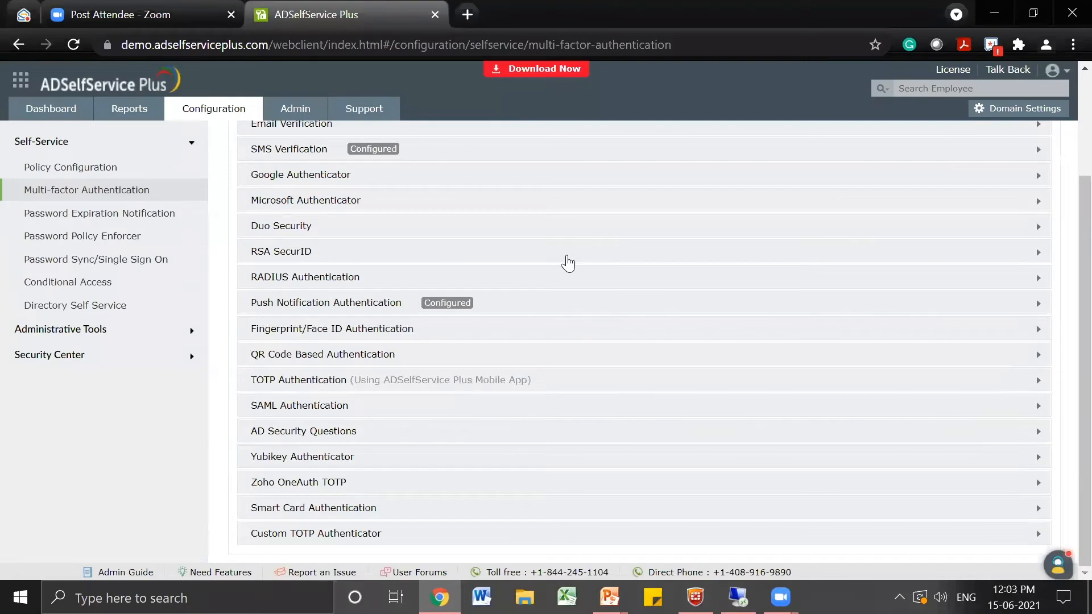
{"action": "scroll", "coordinate": [360, 309], "scroll_direction": "up", "scroll_amount": 1}
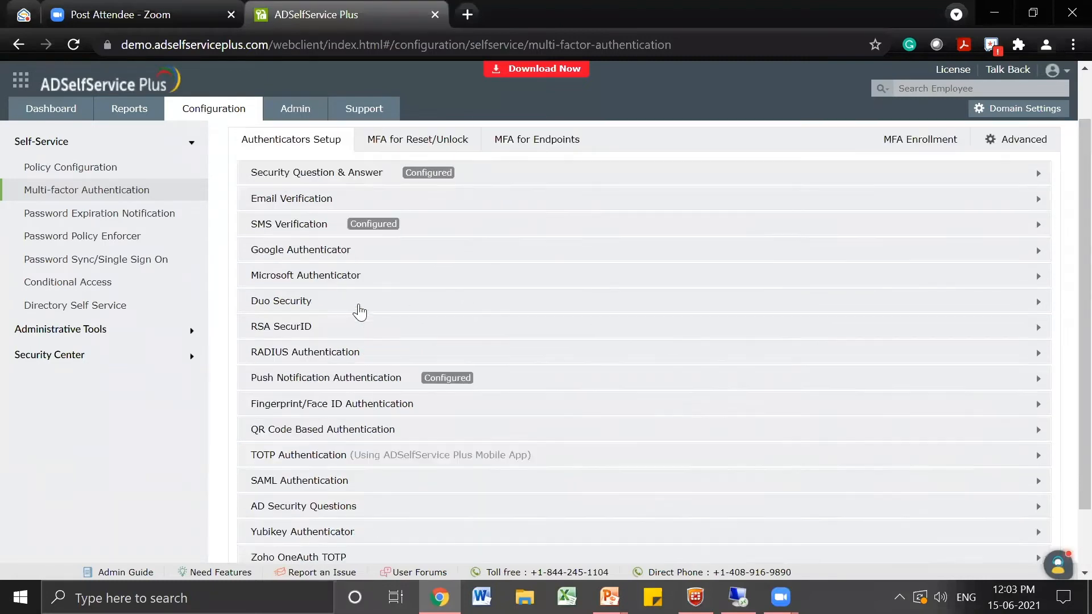
{"action": "scroll", "coordinate": [453, 361], "scroll_direction": "down", "scroll_amount": 1}
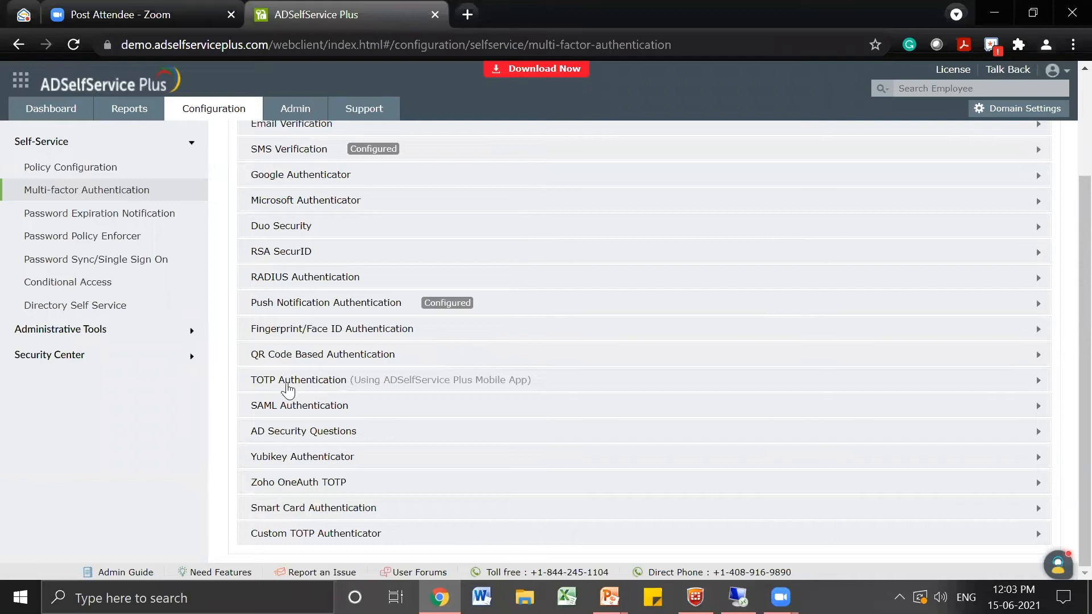
{"action": "scroll", "coordinate": [288, 390], "scroll_direction": "up", "scroll_amount": 2}
{"action": "scroll", "coordinate": [288, 389], "scroll_direction": "down", "scroll_amount": 2}
{"action": "scroll", "coordinate": [288, 385], "scroll_direction": "up", "scroll_amount": 2}
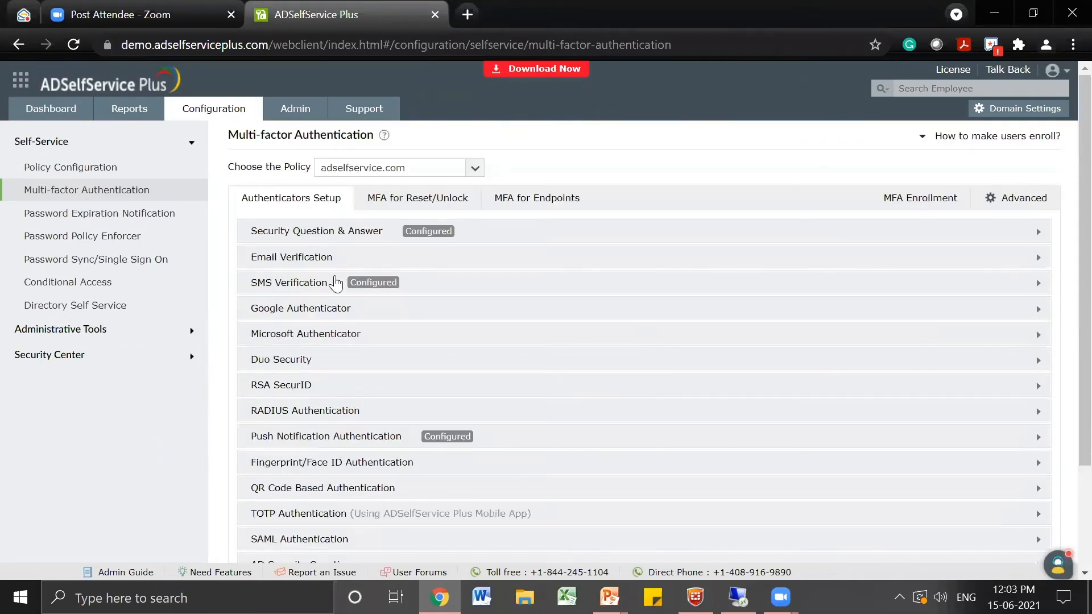
Set MFA for Password Reset/Account Unlock to 3 authentication factors and view the authenticators that can be required.
{"action": "left_click", "coordinate": [401, 200]}
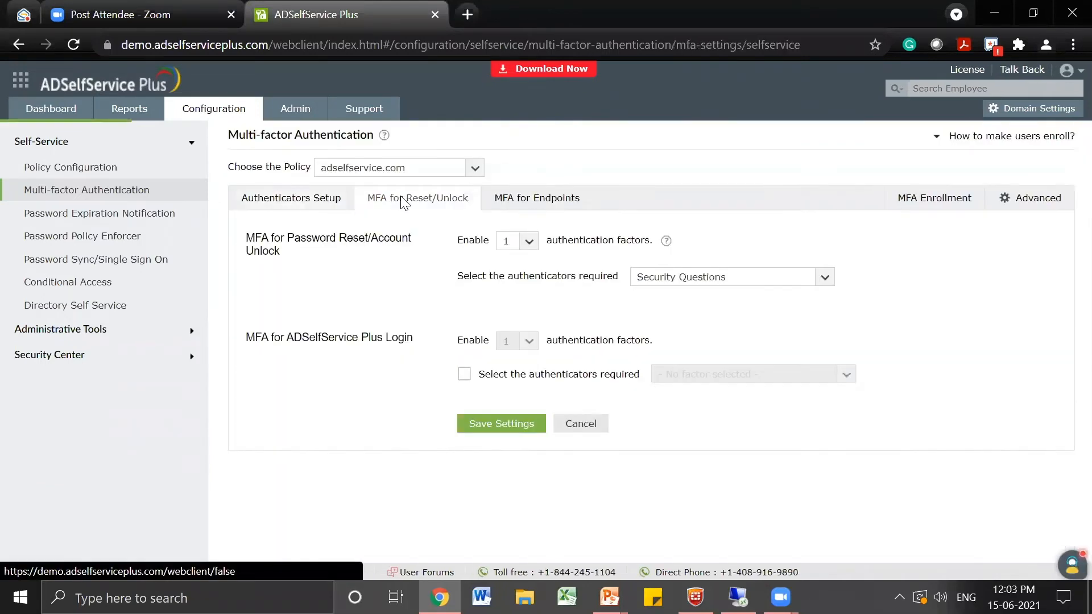
{"action": "left_click", "coordinate": [524, 248]}
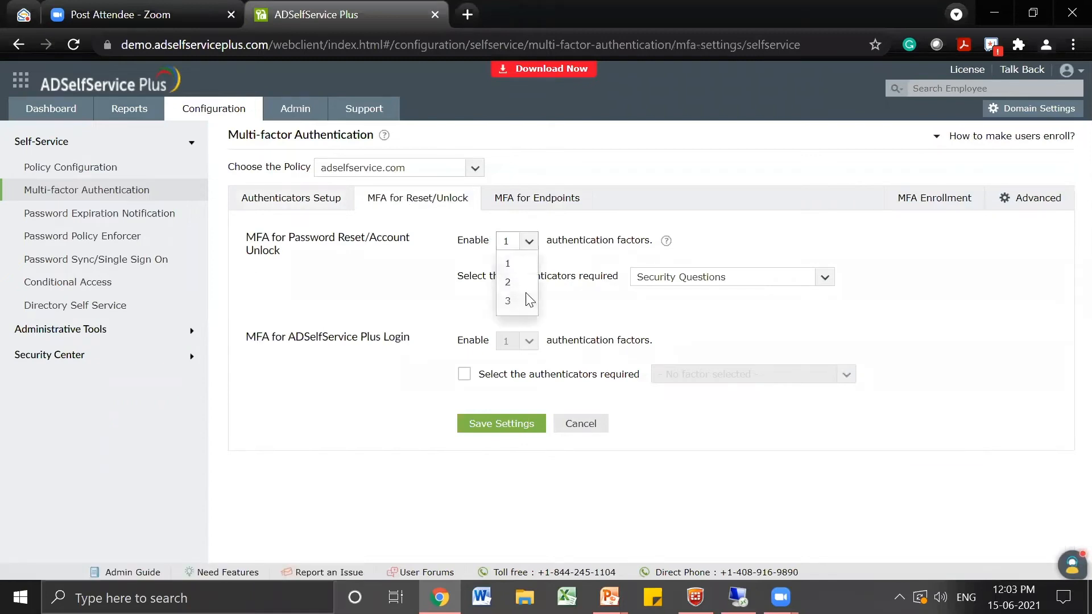
{"action": "left_click", "coordinate": [526, 300]}
{"action": "left_click", "coordinate": [690, 276]}
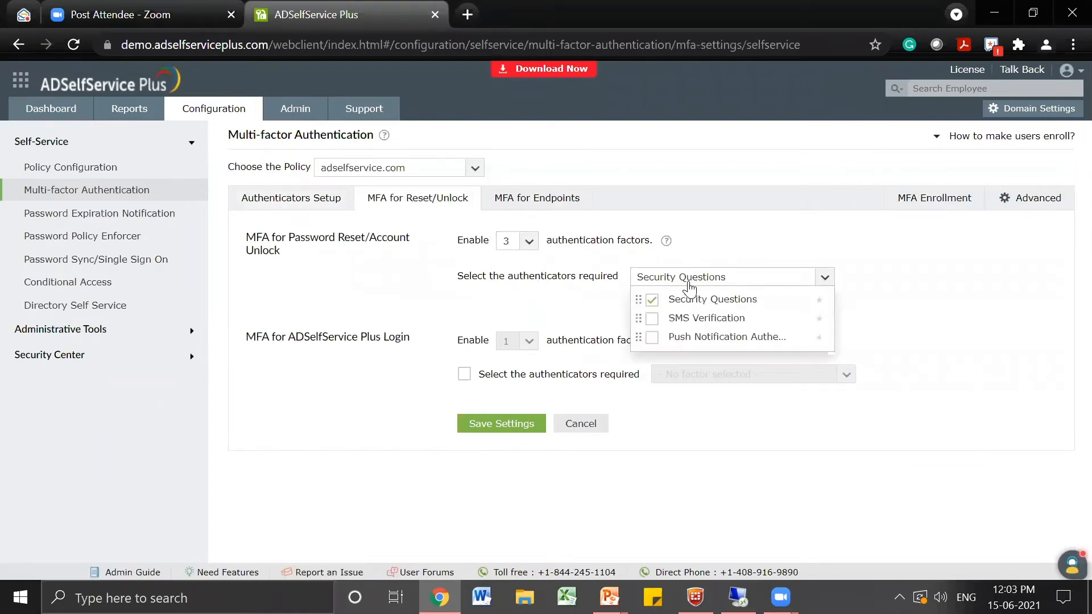
{"action": "left_click", "coordinate": [521, 319]}
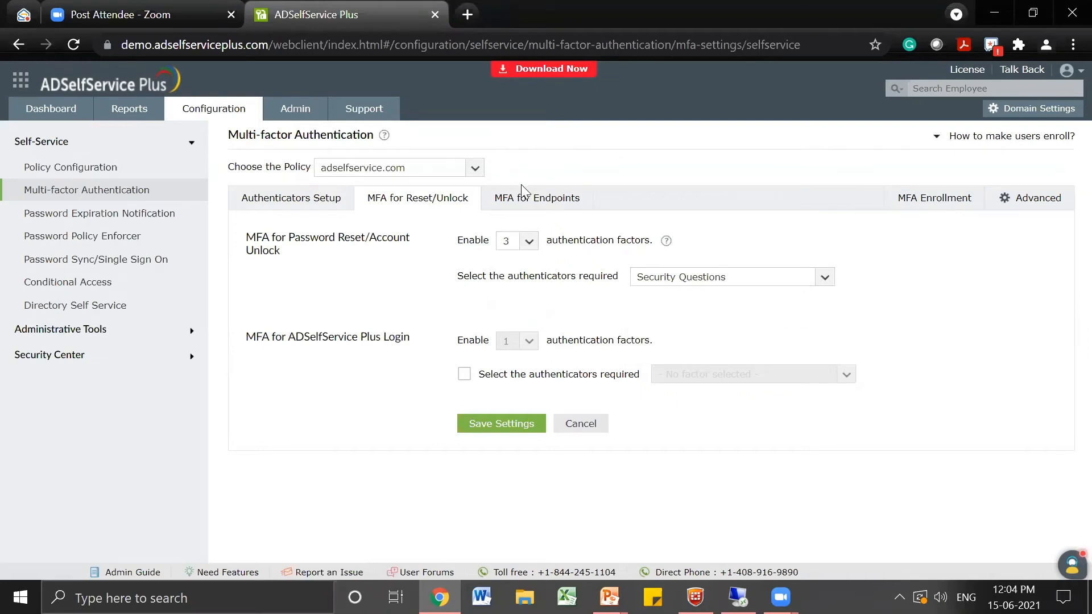
Enable MFA for Machine Login with 2 factors, requiring Security Questions, SMS Verification and Push Notification Authentication.
{"action": "left_click", "coordinate": [522, 197]}
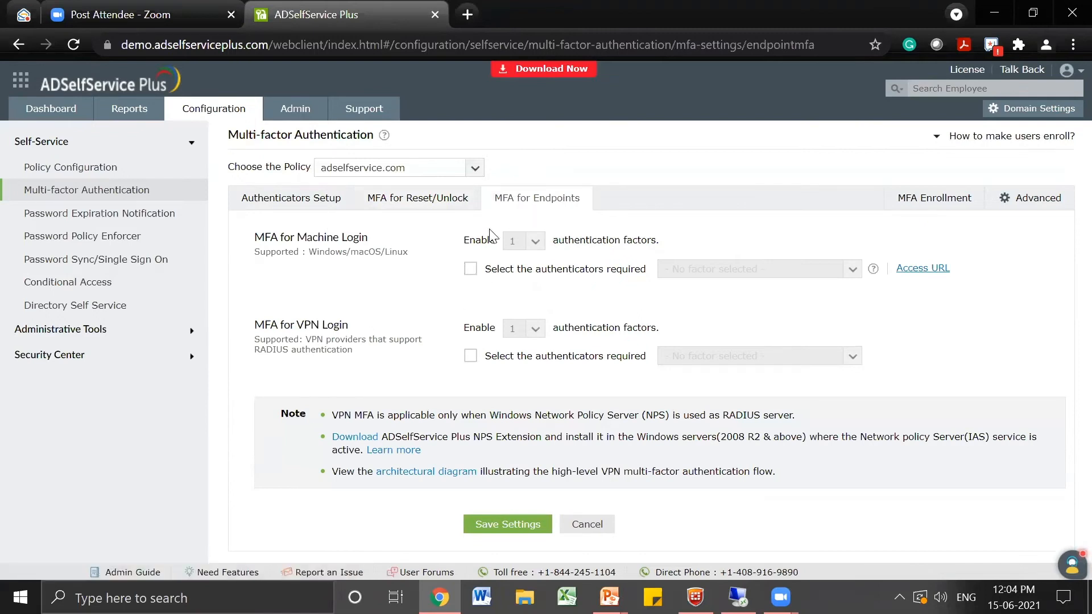
{"action": "left_click", "coordinate": [533, 250]}
{"action": "left_click", "coordinate": [532, 283]}
{"action": "left_click", "coordinate": [688, 278]}
{"action": "left_click", "coordinate": [679, 310]}
{"action": "left_click", "coordinate": [675, 293]}
{"action": "left_click", "coordinate": [679, 330]}
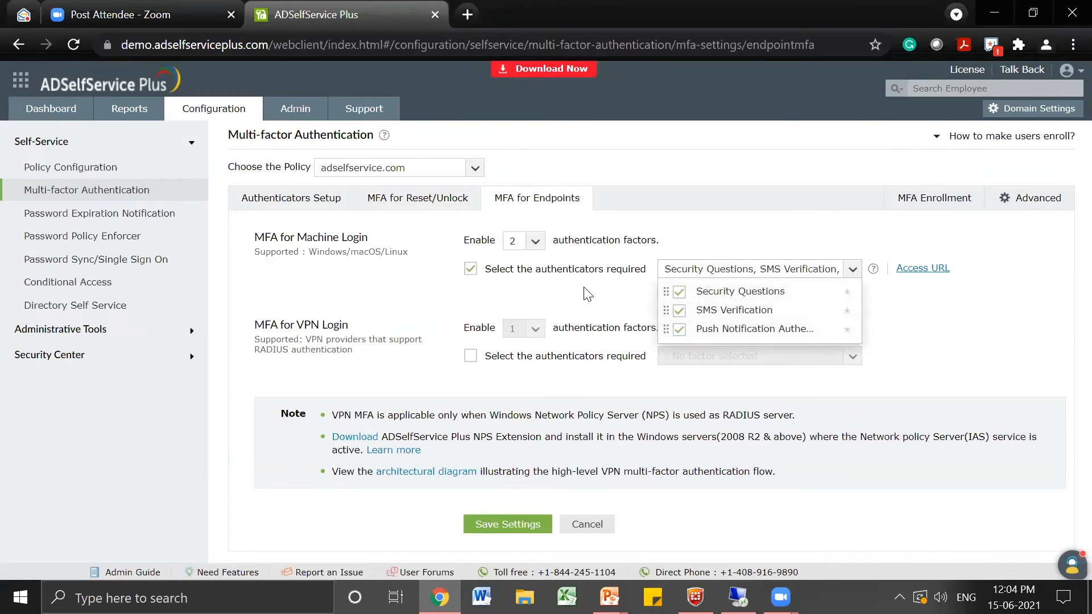
{"action": "left_click", "coordinate": [569, 295]}
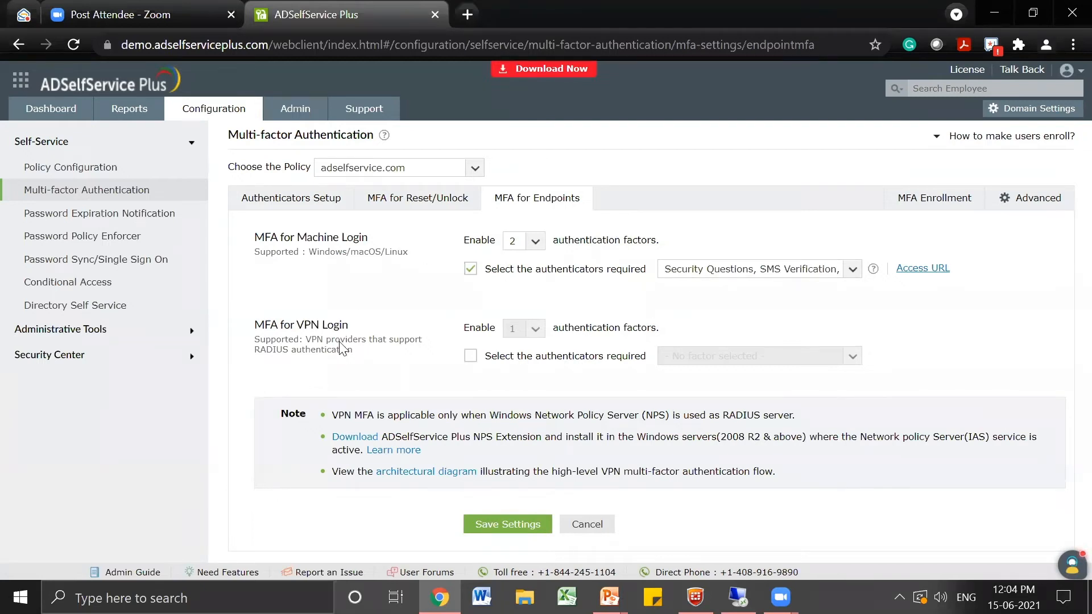
Enable MFA for VPN Login with 2 authentication factors and select Push Notification Authentication as the required authenticator.
{"action": "left_click", "coordinate": [469, 357]}
{"action": "left_click", "coordinate": [534, 329]}
{"action": "left_click", "coordinate": [528, 371]}
{"action": "left_click", "coordinate": [700, 358]}
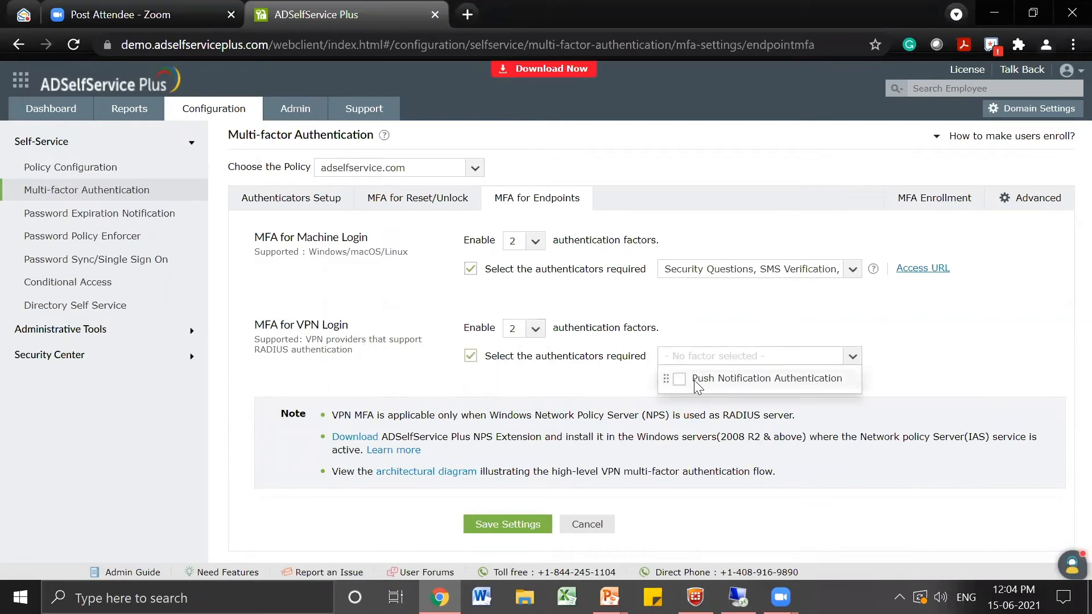
{"action": "left_click", "coordinate": [697, 379]}
{"action": "left_click", "coordinate": [695, 330]}
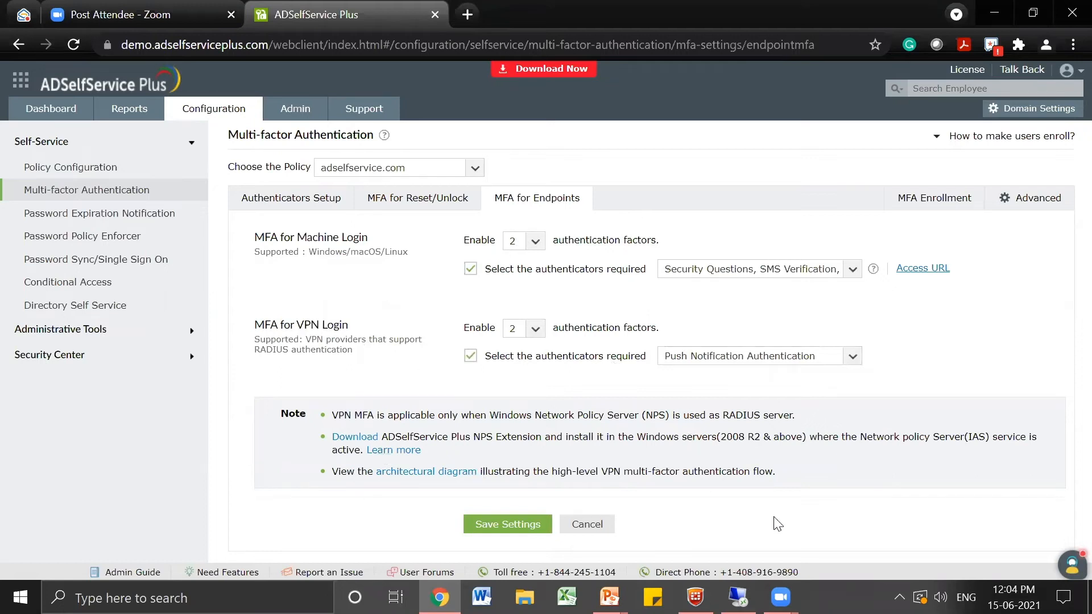
Return to the adssp-workshop remote session, load ADSelfService Plus from the ME bookmarks in an incognito window and close the stalled Chrome window.
{"action": "left_click", "coordinate": [738, 597]}
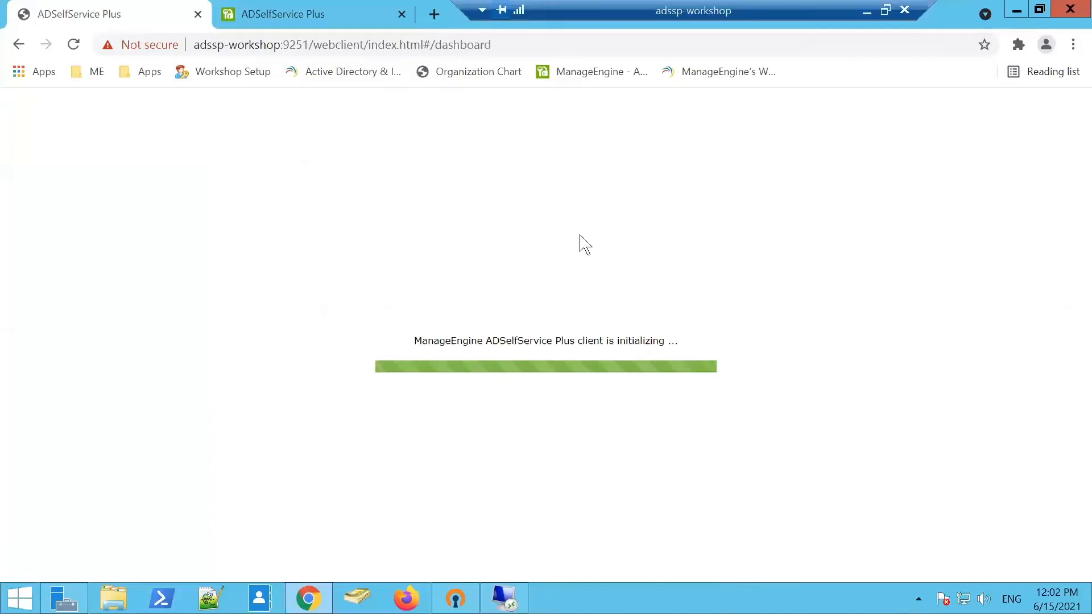
{"action": "left_click", "coordinate": [1070, 8]}
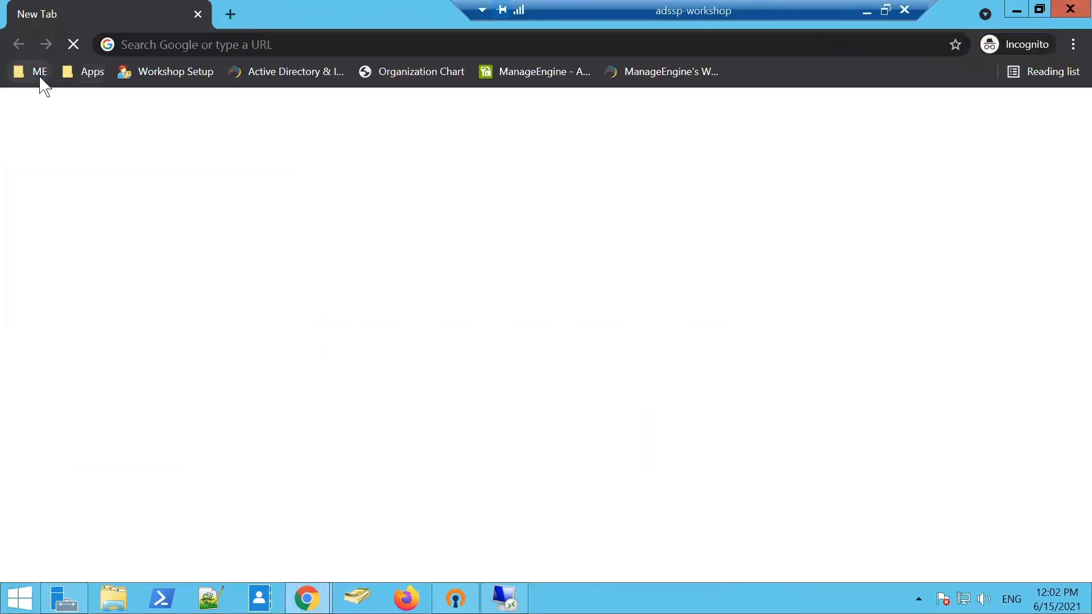
{"action": "left_click", "coordinate": [39, 78]}
{"action": "left_click", "coordinate": [56, 97]}
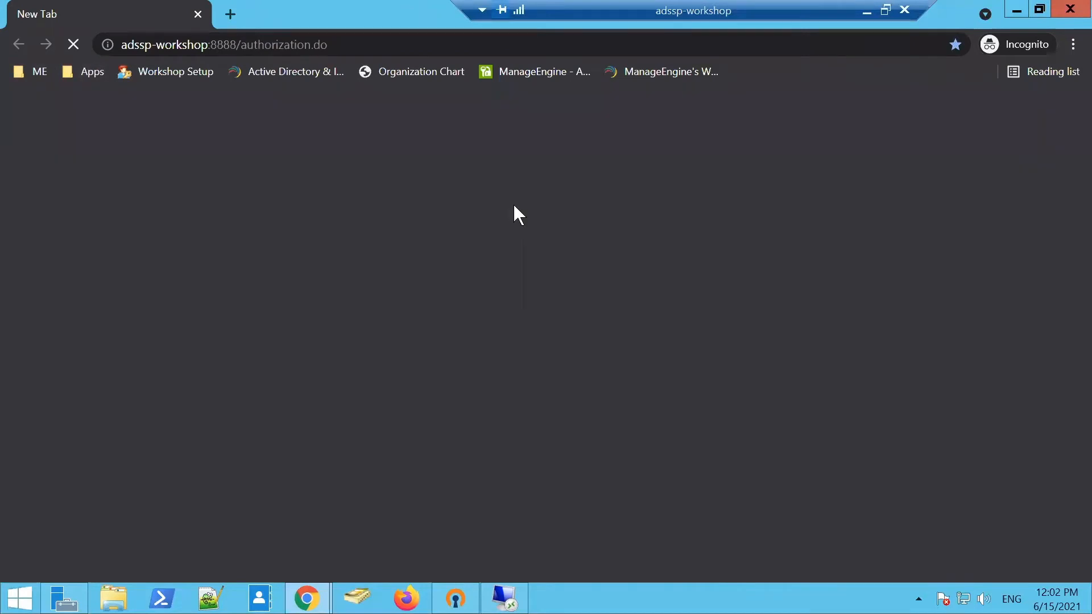
{"action": "left_click", "coordinate": [23, 73]}
{"action": "left_click", "coordinate": [59, 96]}
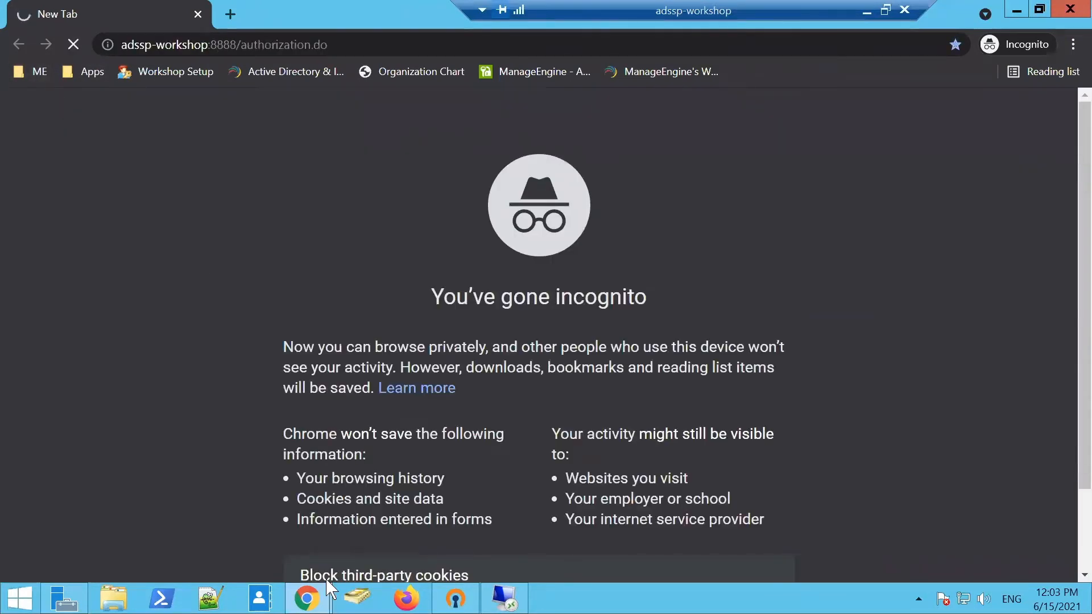
{"action": "mouse_move", "coordinate": [291, 597]}
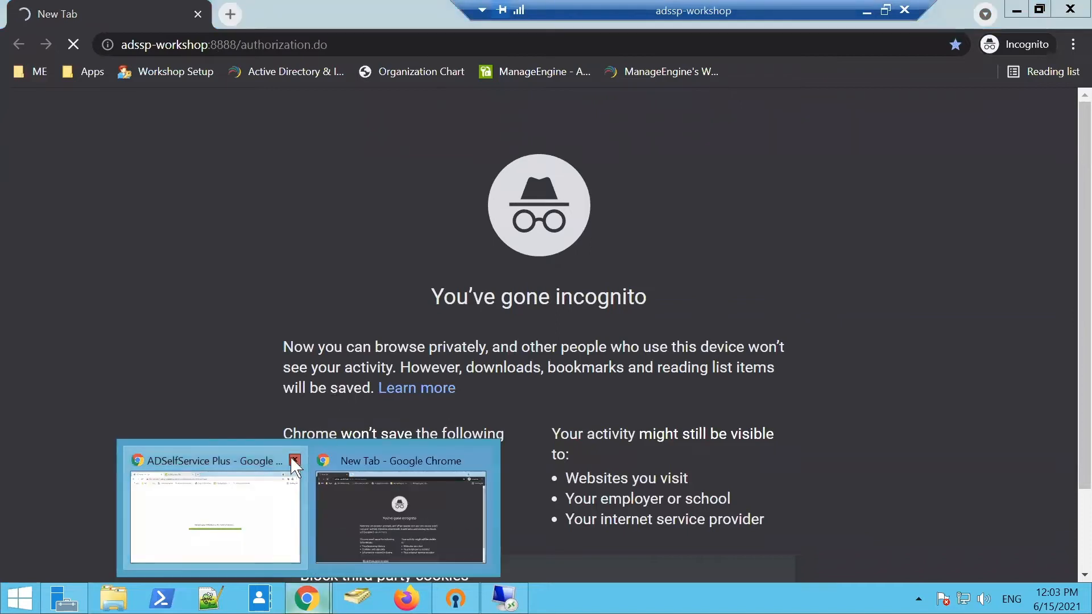
{"action": "left_click", "coordinate": [294, 461]}
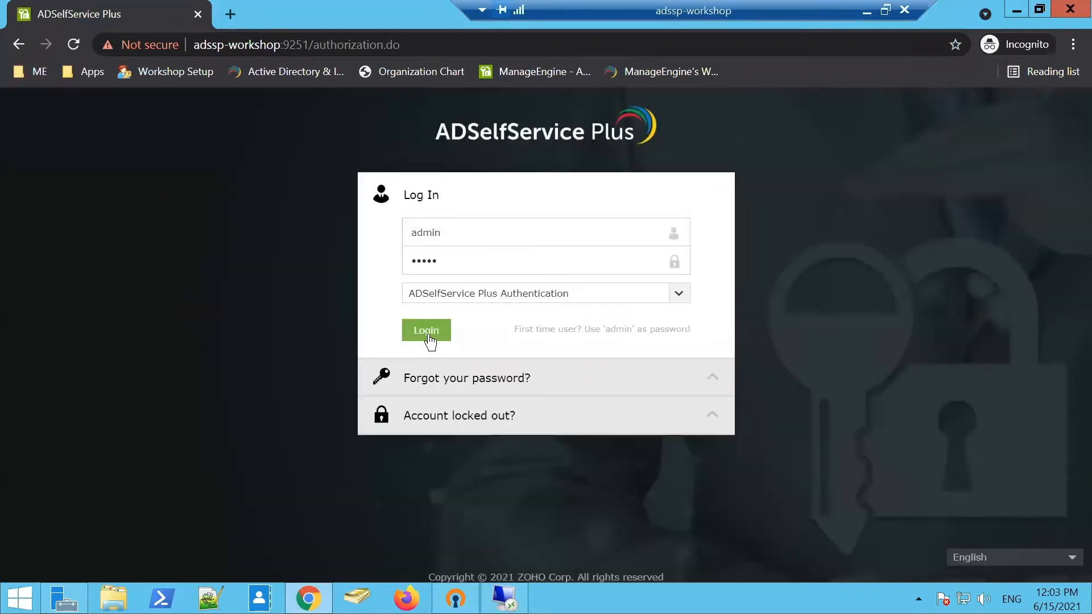
Log in to the adssp-workshop ADSelfService Plus as admin and open its self-service policy configuration.
{"action": "left_click", "coordinate": [430, 340]}
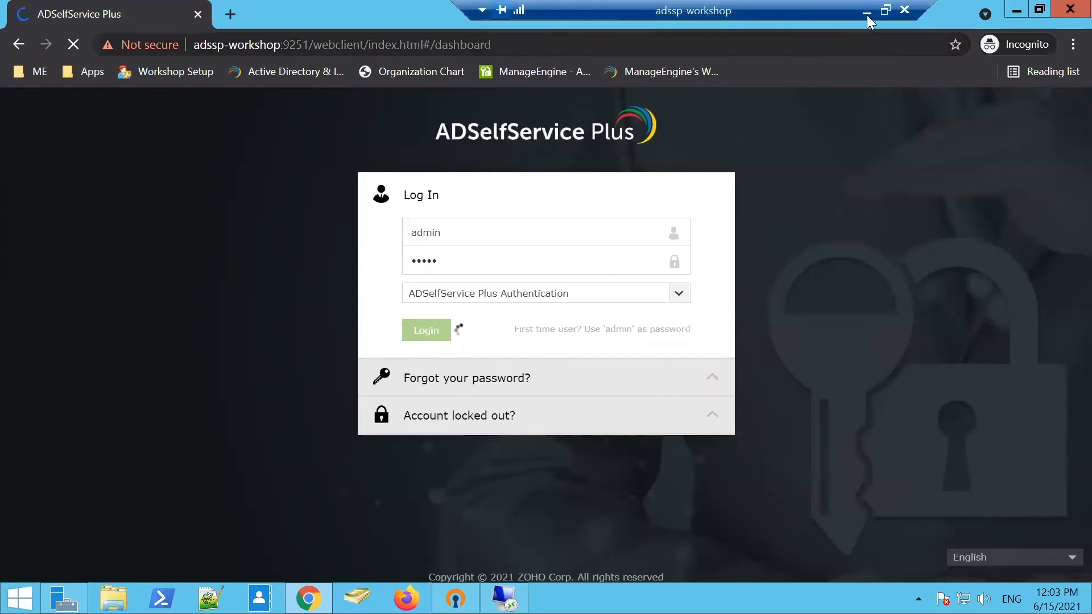
{"action": "left_click_drag", "start_coordinate": [732, 7], "coordinate": [678, 8]}
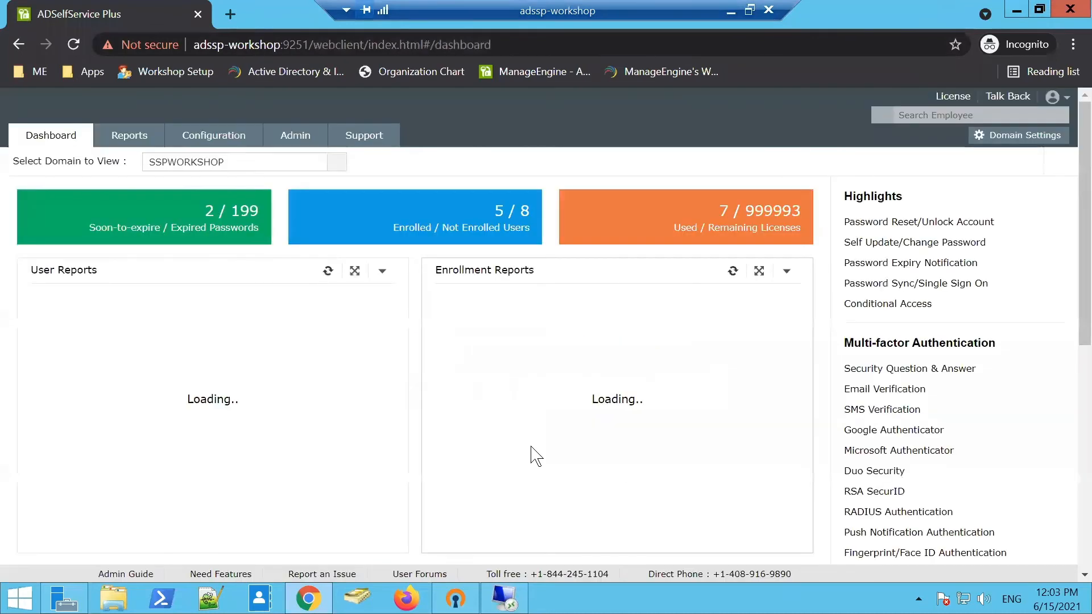
{"action": "left_click", "coordinate": [212, 134]}
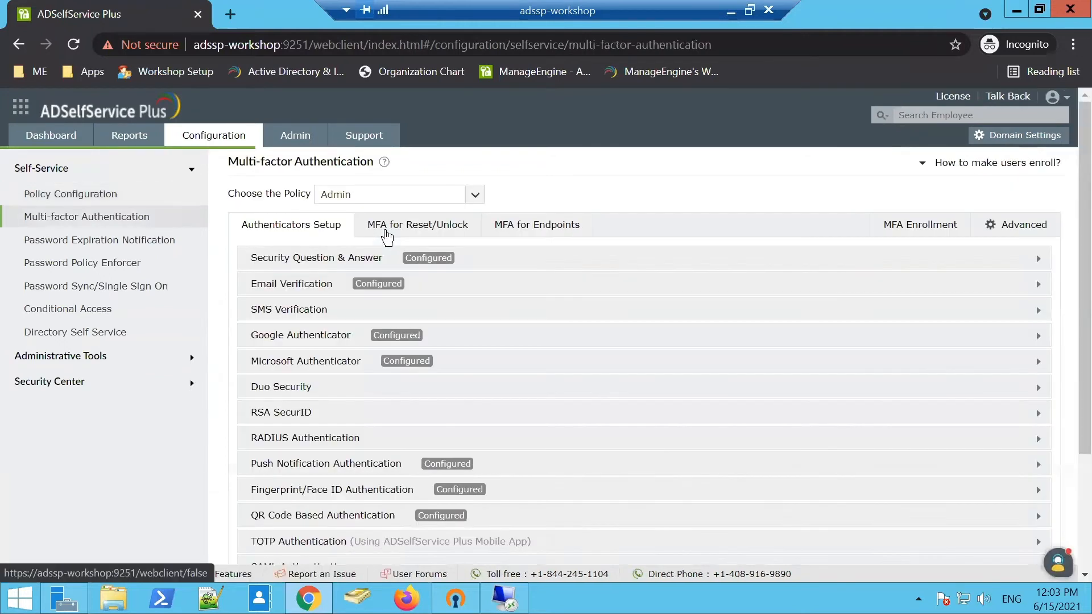
Open the multi-factor authentication settings for the Marketing policy and review its Security Question & Answer configuration.
{"action": "left_click", "coordinate": [477, 257]}
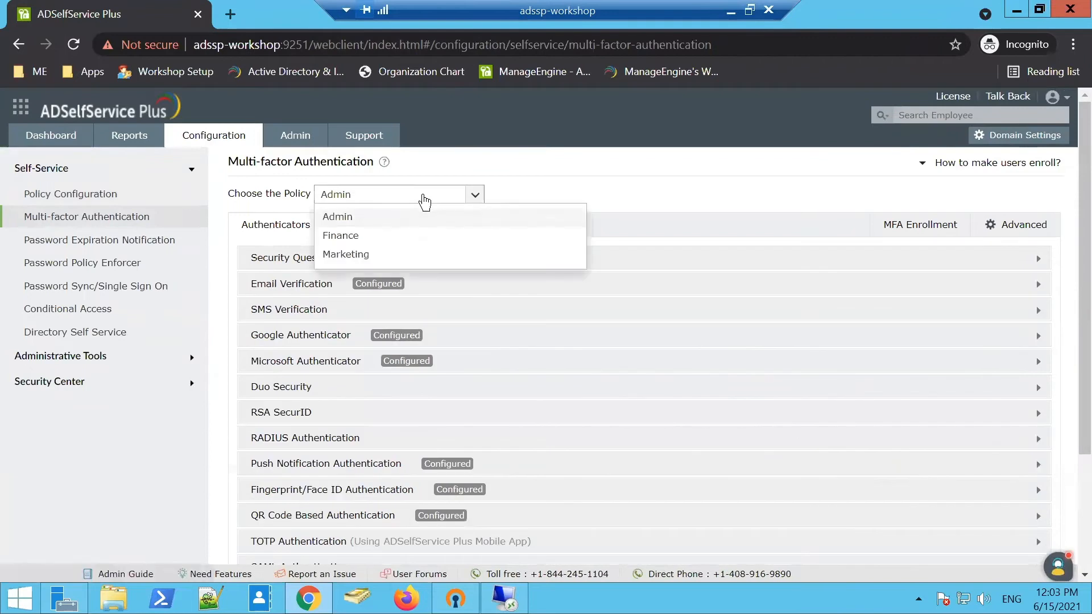
{"action": "left_click", "coordinate": [408, 254]}
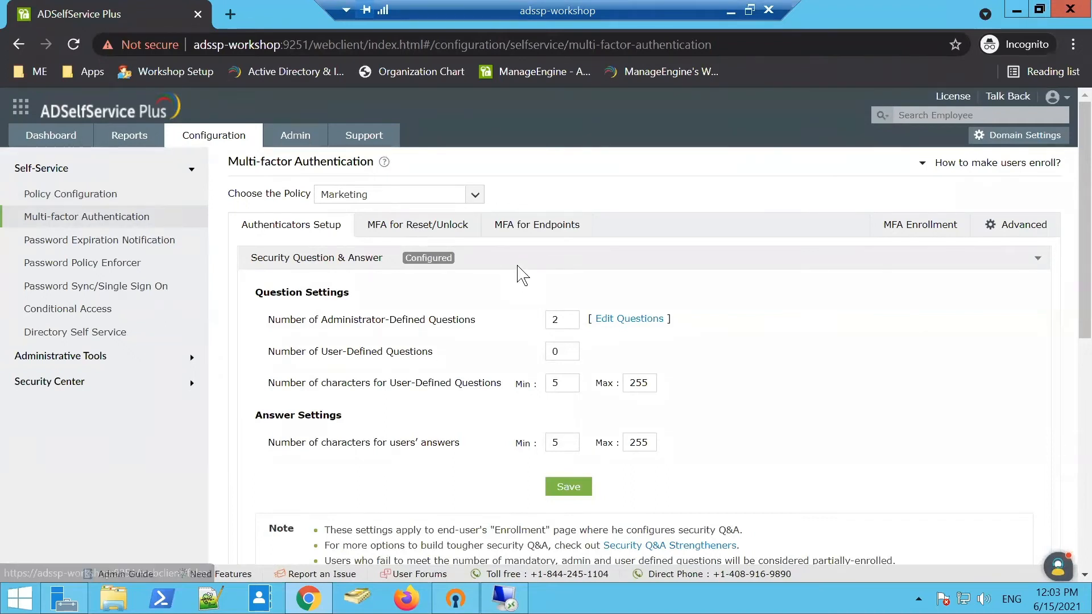
{"action": "left_click", "coordinate": [495, 259]}
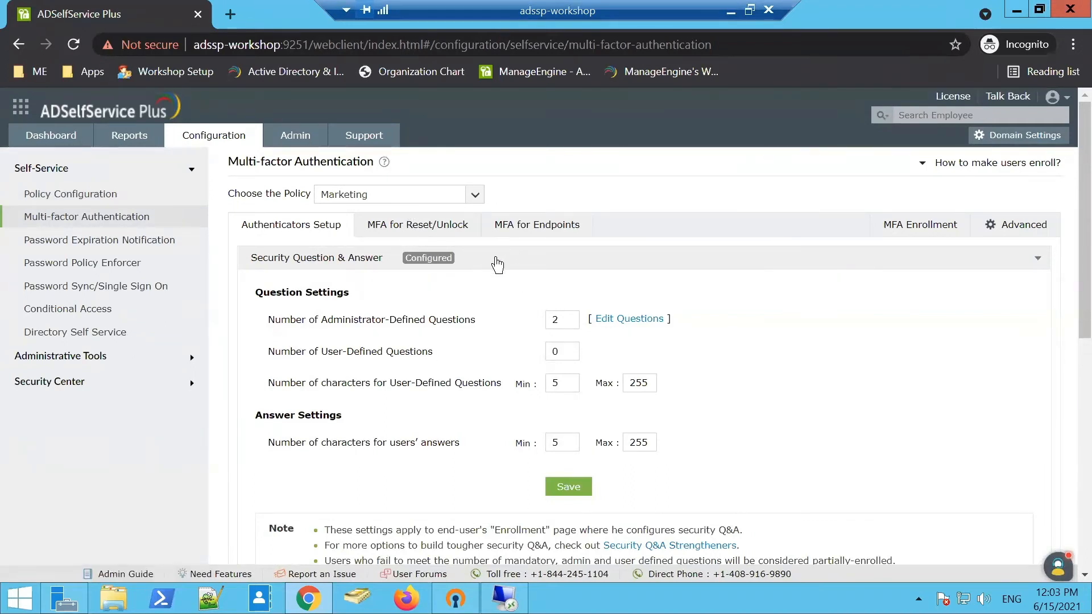
Switch the multi-factor authentication page to the Admin policy and review its endpoint and reset/unlock MFA settings.
{"action": "left_click", "coordinate": [434, 199]}
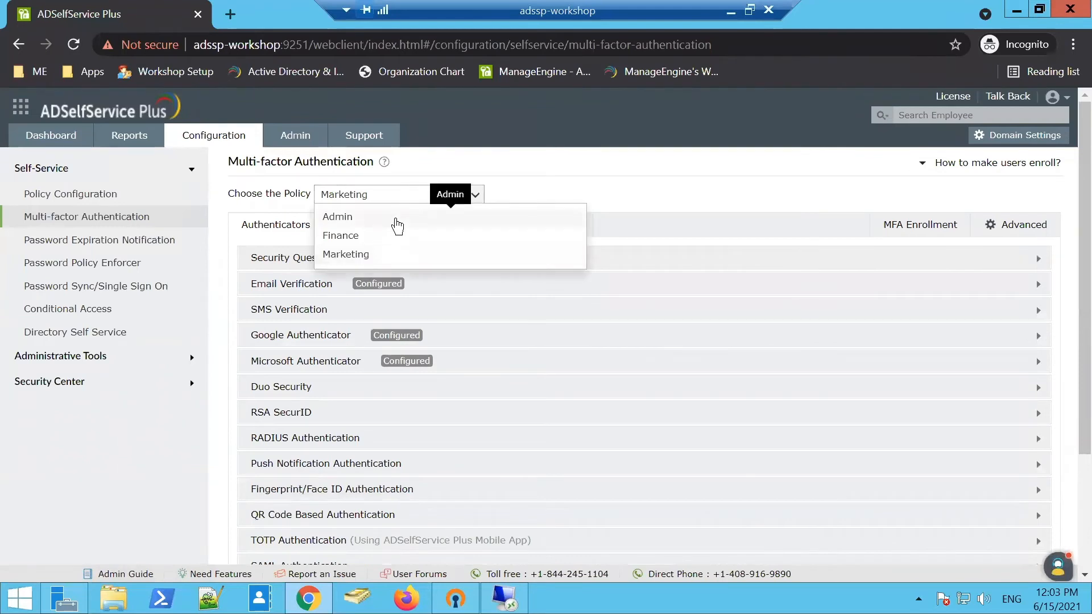
{"action": "left_click", "coordinate": [394, 218]}
{"action": "left_click", "coordinate": [512, 225]}
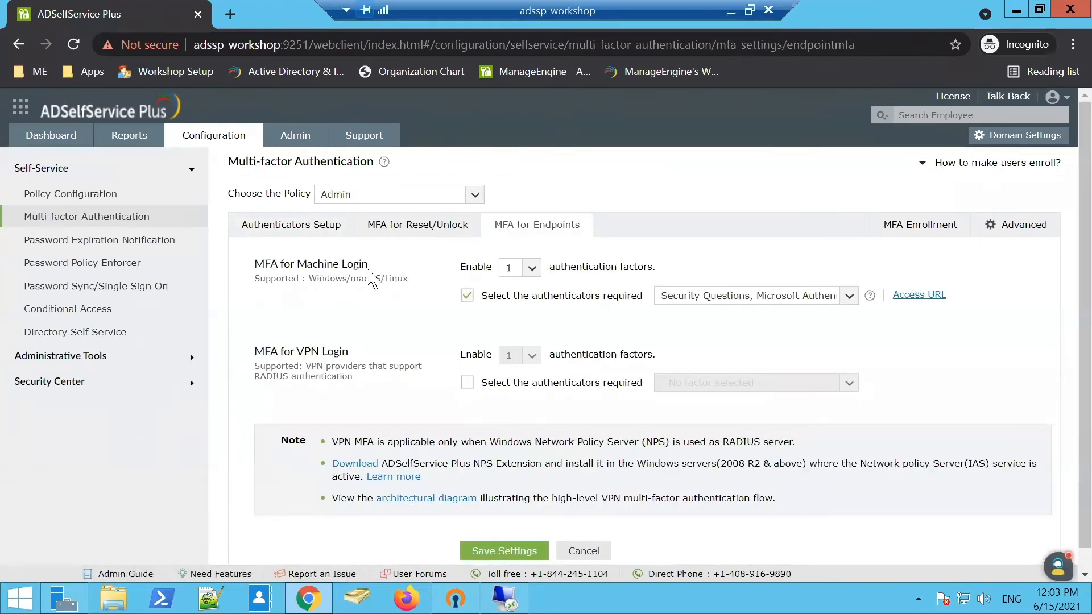
{"action": "left_click", "coordinate": [378, 230]}
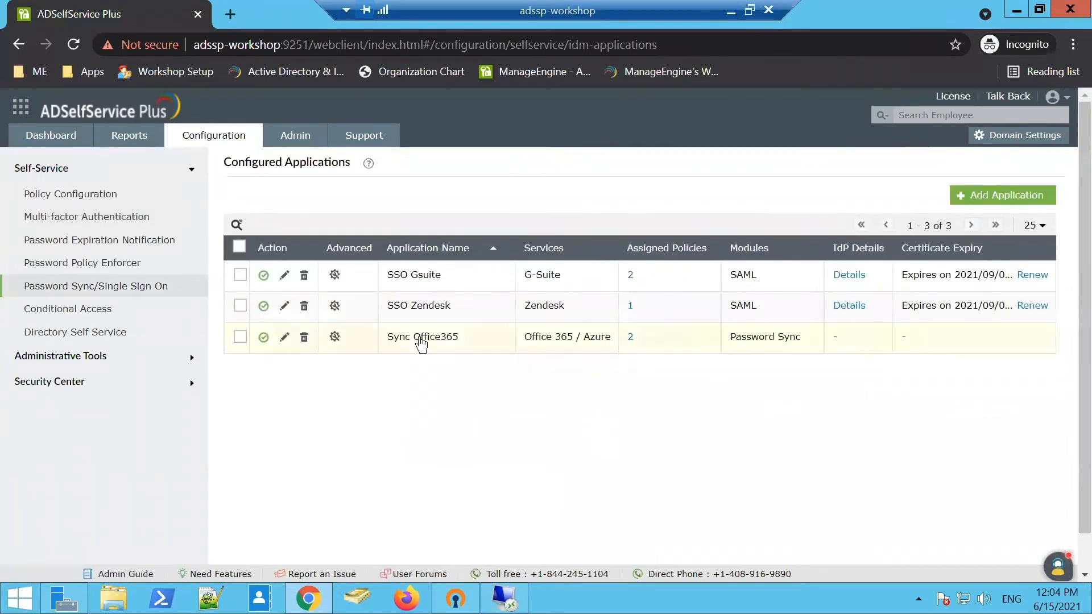
Review the Password Sync and SAML settings of the Sync Office365 application, and close its editor without saving.
{"action": "left_click", "coordinate": [285, 339]}
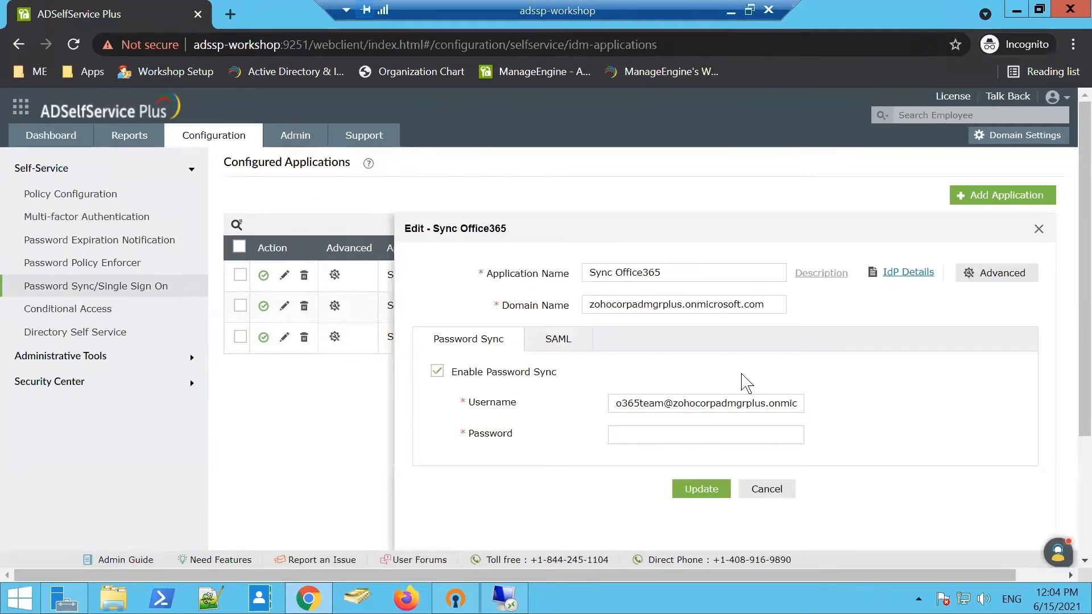
{"action": "left_click", "coordinate": [559, 341]}
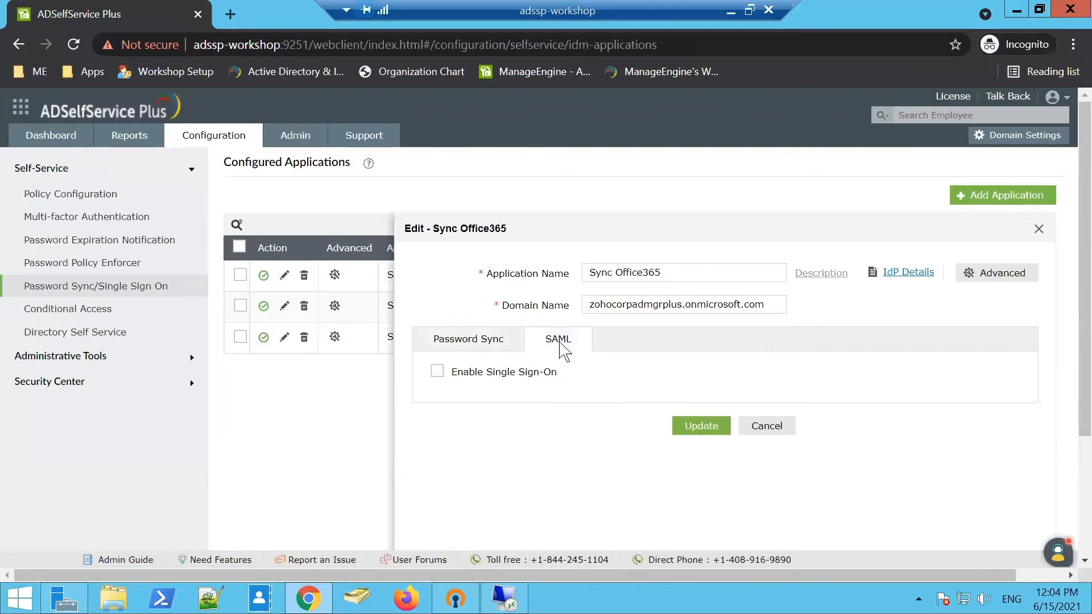
{"action": "left_click", "coordinate": [525, 375]}
{"action": "left_click", "coordinate": [536, 333]}
{"action": "left_click", "coordinate": [776, 428]}
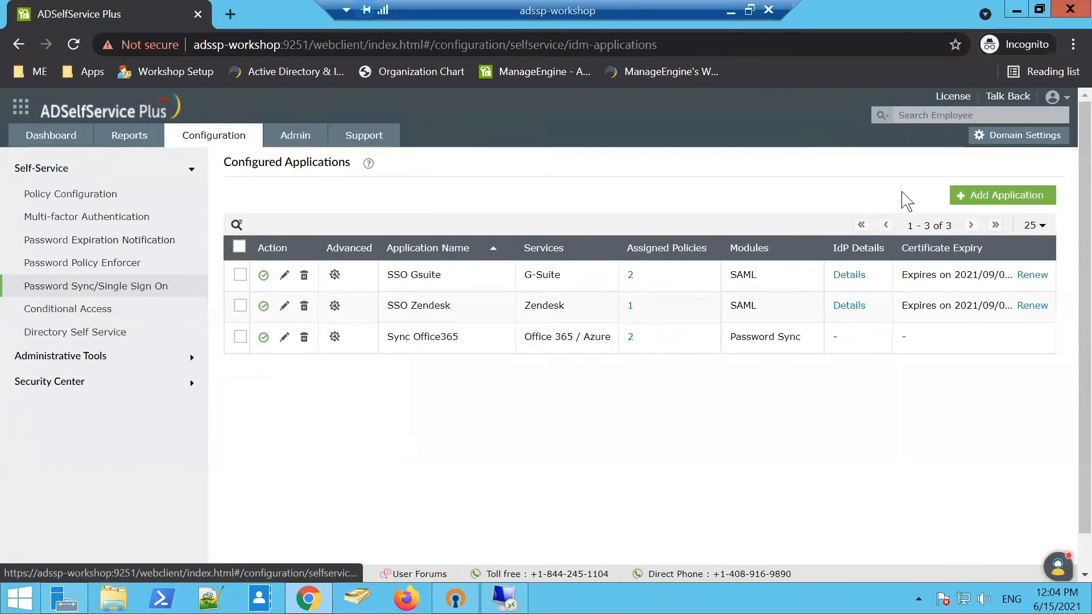
Browse the catalogue of all applications available for password sync and single sign-on, and look at the account menu.
{"action": "left_click", "coordinate": [1019, 196]}
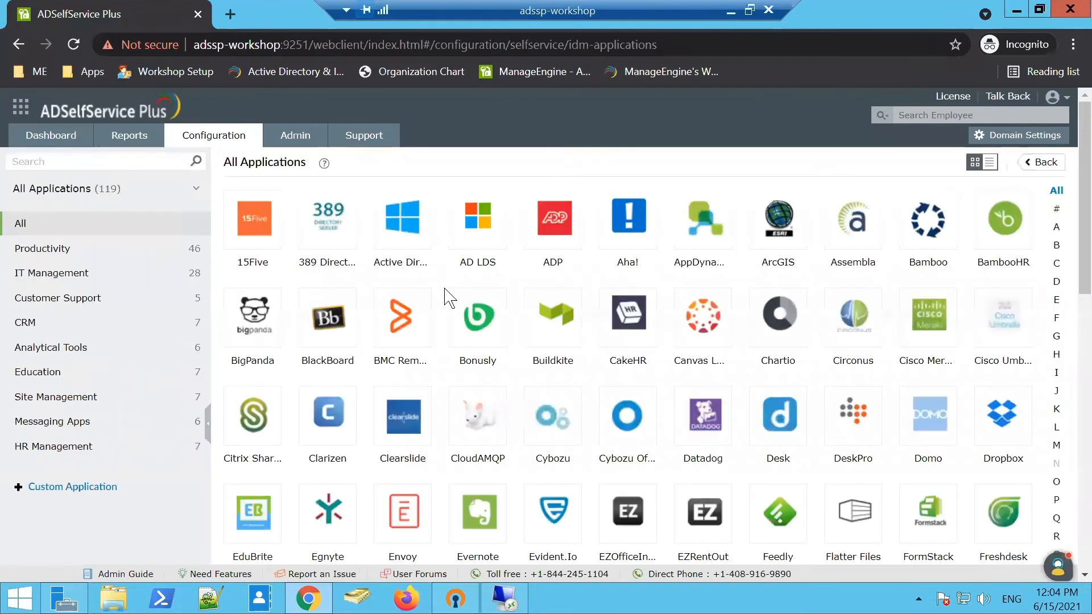
{"action": "scroll", "coordinate": [449, 297], "scroll_direction": "down", "scroll_amount": 5}
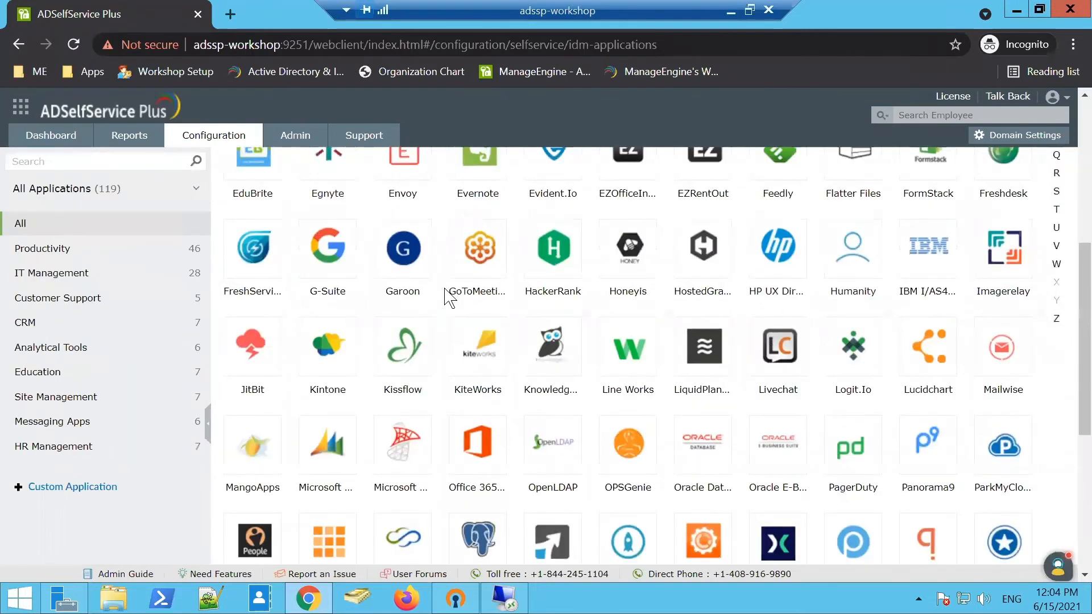
{"action": "scroll", "coordinate": [449, 298], "scroll_direction": "down", "scroll_amount": 5}
{"action": "scroll", "coordinate": [450, 297], "scroll_direction": "up", "scroll_amount": 10}
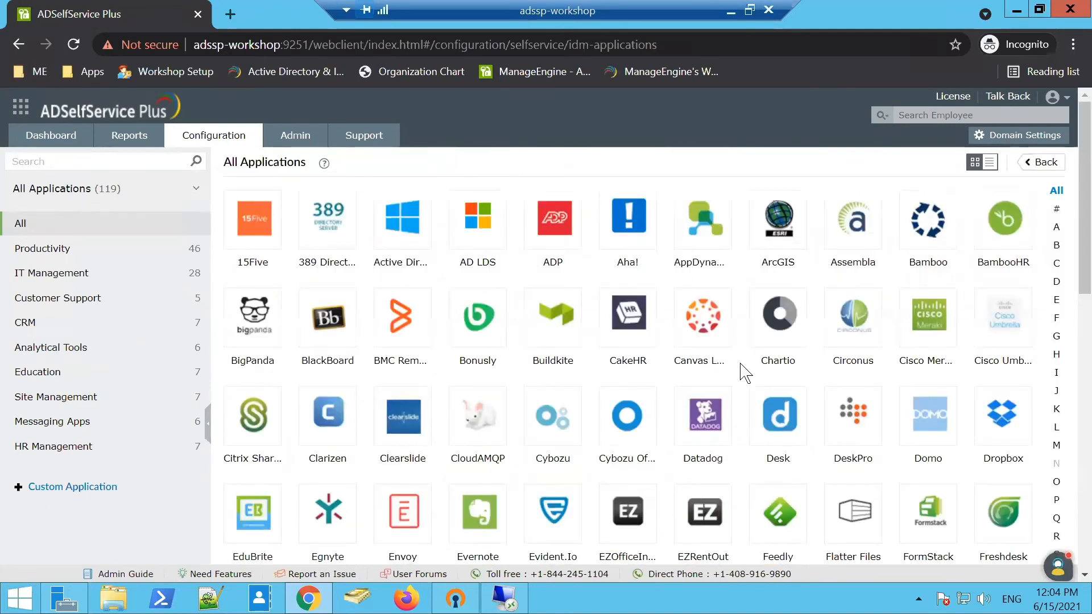
{"action": "left_click", "coordinate": [1059, 106]}
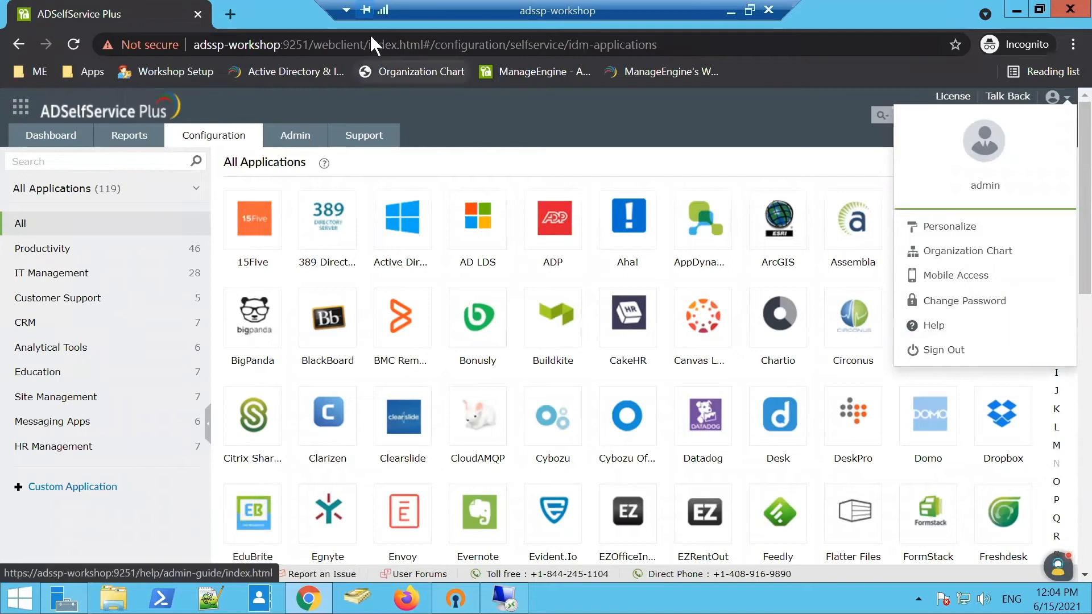
{"action": "left_click", "coordinate": [515, 143]}
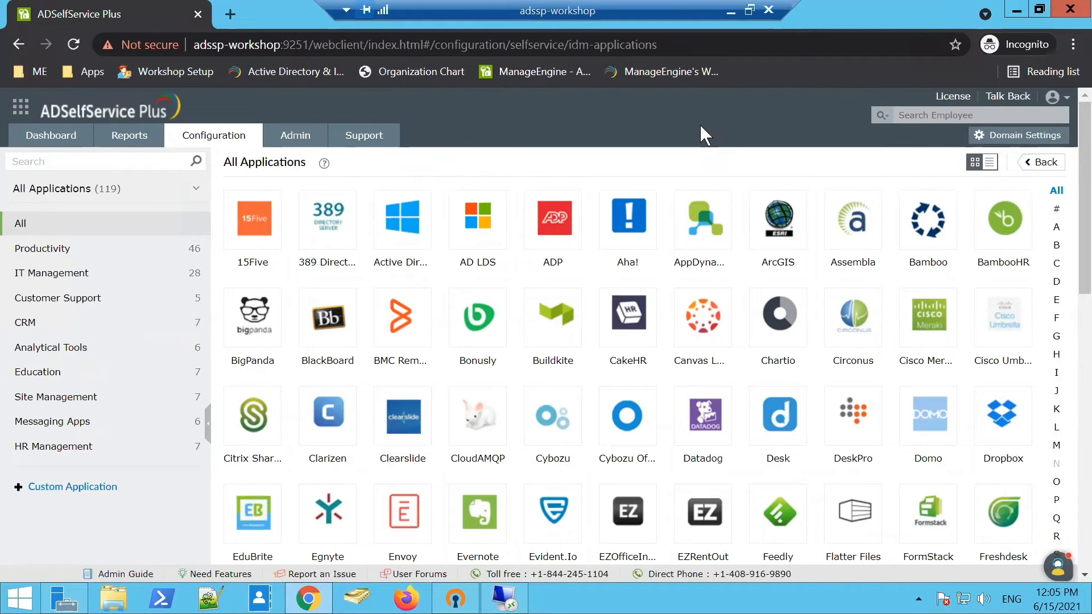
Bring up the remote server's Windows change-password screen and start an ADSelfService Plus password reset from it.
{"action": "key", "text": "ctrl+alt+End"}
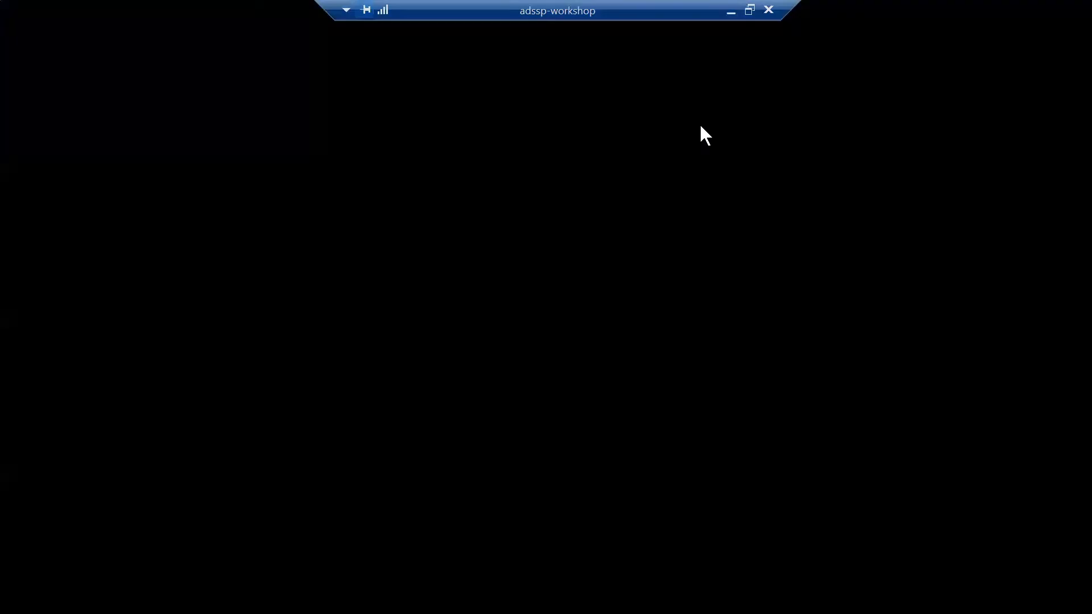
{"action": "left_click", "coordinate": [565, 226]}
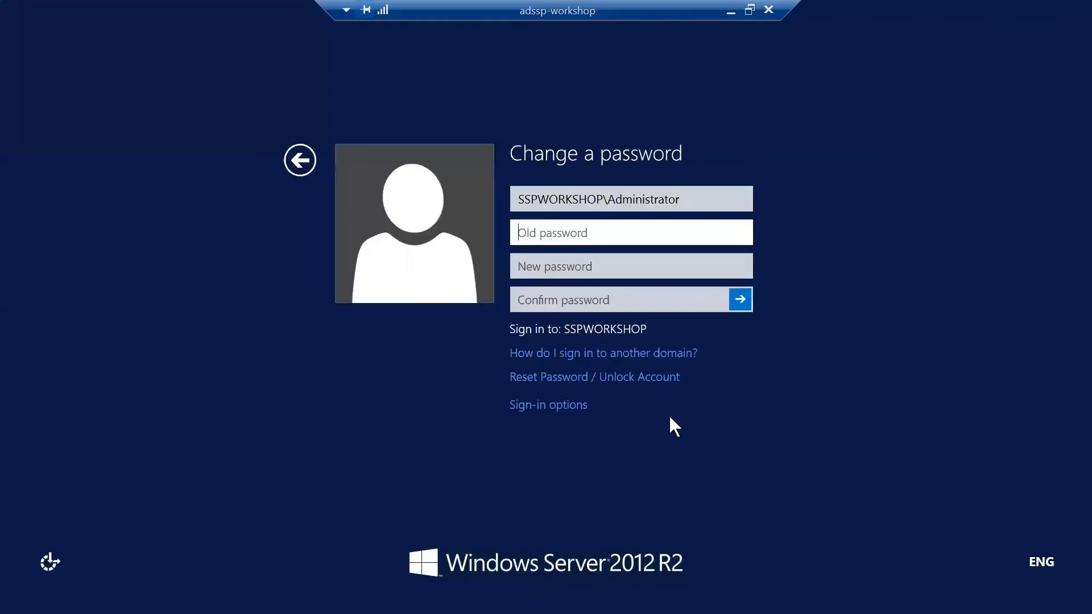
{"action": "left_click", "coordinate": [567, 380]}
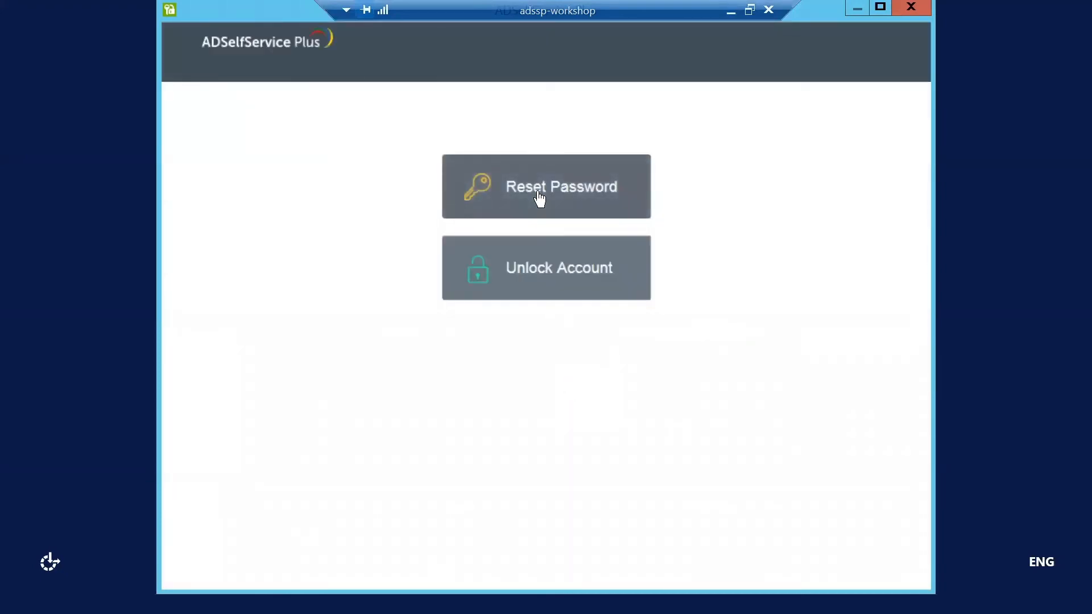
{"action": "left_click", "coordinate": [536, 189]}
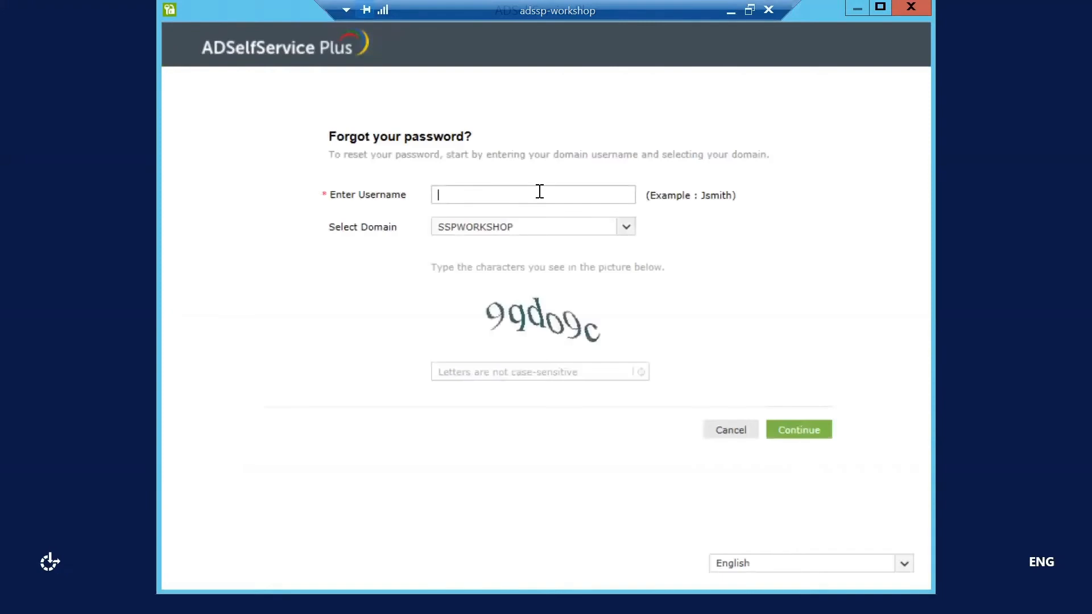
Submit the user's domain username for the SSPWORKSHOP domain together with the captcha characters.
{"action": "type", "text": "sharada"}
{"action": "key", "text": "Tab"}
{"action": "key", "text": "Tab"}
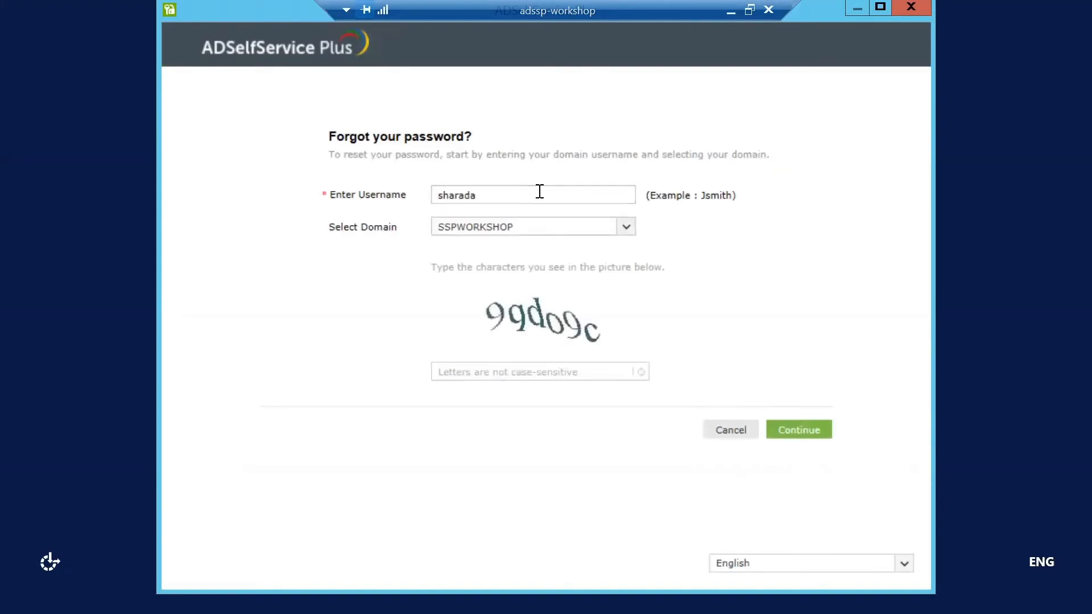
{"action": "type", "text": "9qdo9c"}
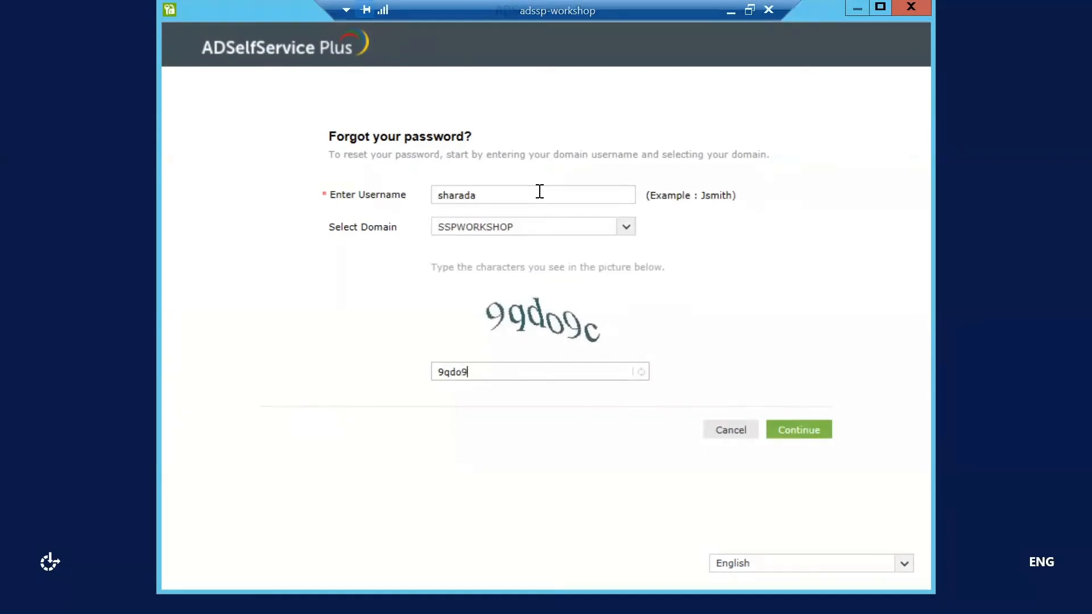
{"action": "left_click", "coordinate": [798, 435]}
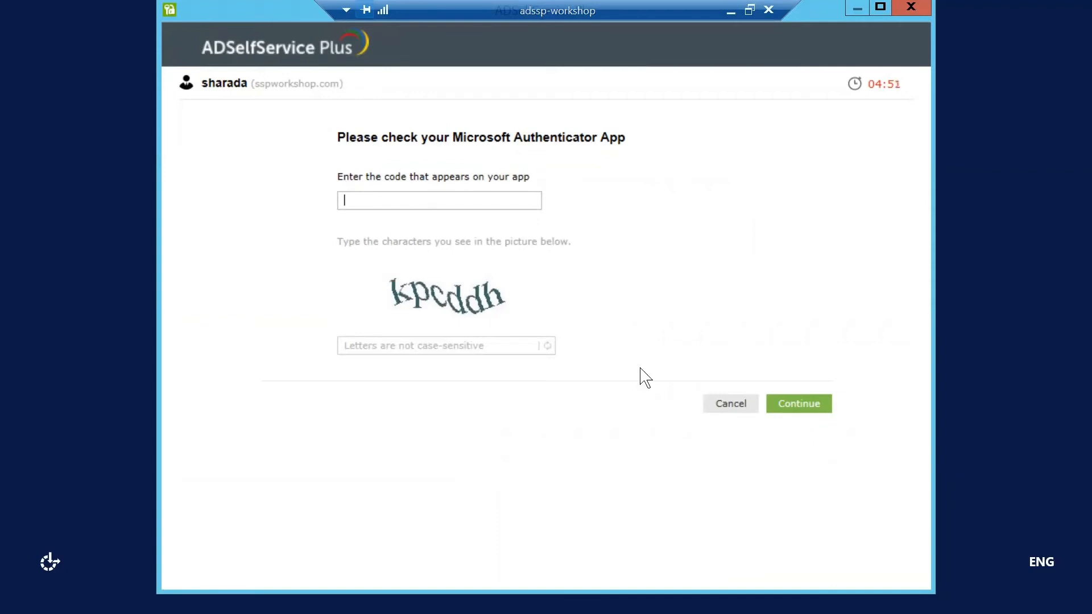
Fill in the captcha and the Microsoft Authenticator verification code, and submit them.
{"action": "left_click", "coordinate": [468, 346]}
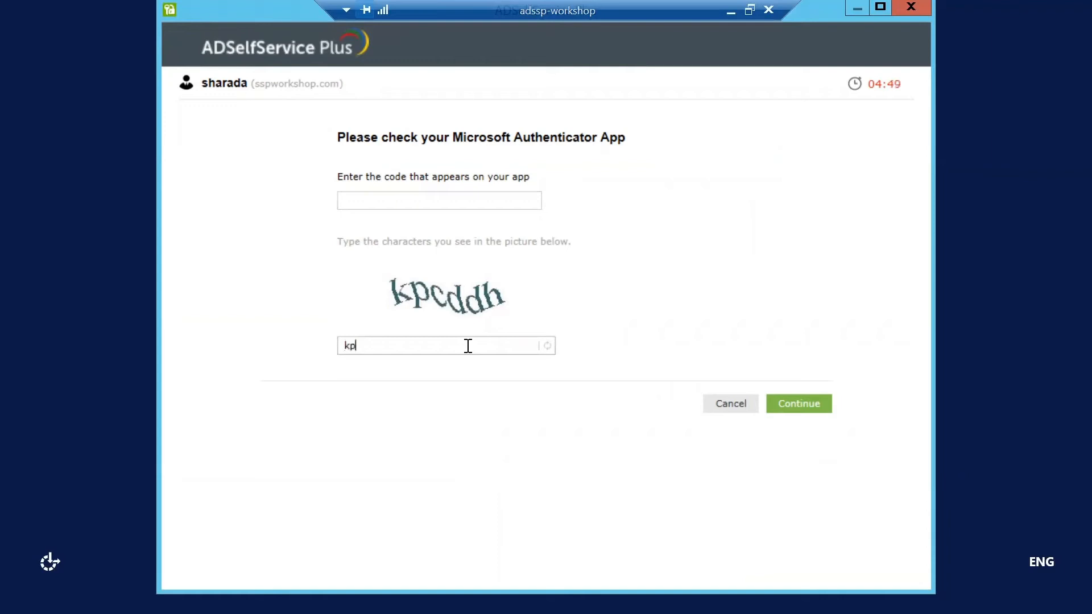
{"action": "left_click", "coordinate": [452, 194]}
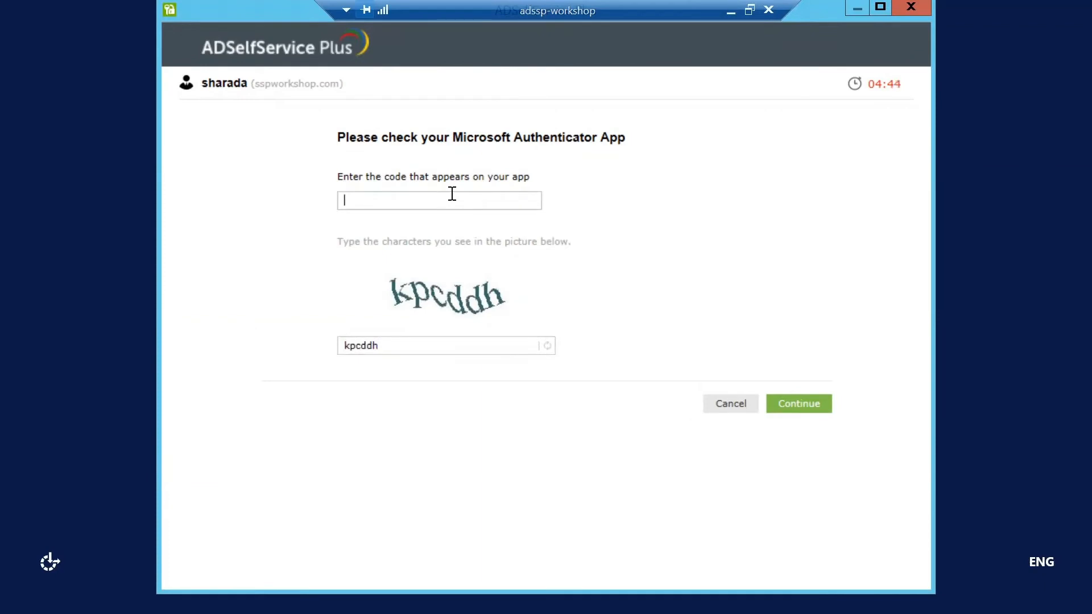
{"action": "left_click", "coordinate": [797, 405]}
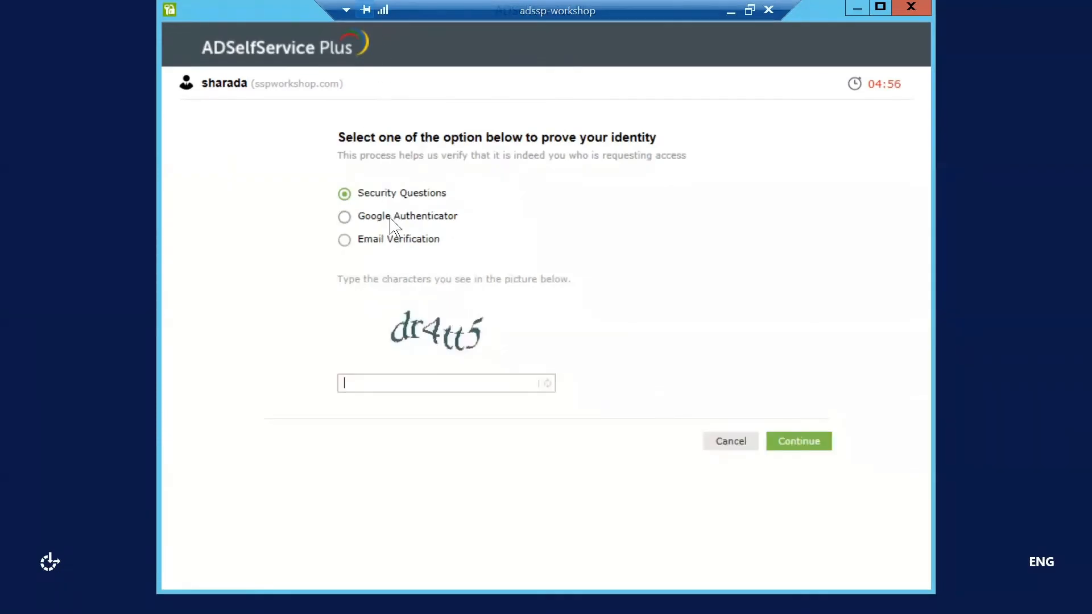
Continue with Security Questions as the identity verification method after filling in the captcha characters.
{"action": "type", "text": "dr5tt5"}
{"action": "key", "text": "BackSpace"}
{"action": "type", "text": "4"}
{"action": "left_click", "coordinate": [803, 453]}
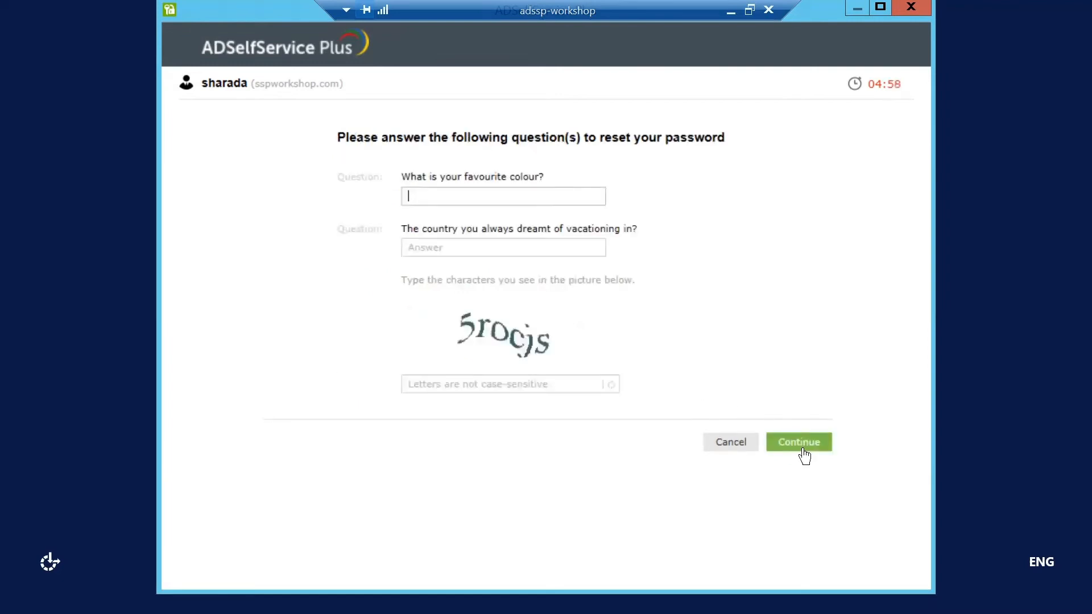
Answer the favourite colour and dream vacation country security questions, fill in the captcha and submit.
{"action": "key", "text": "Tab"}
{"action": "key", "text": "Tab"}
{"action": "type", "text": "5rocjs"}
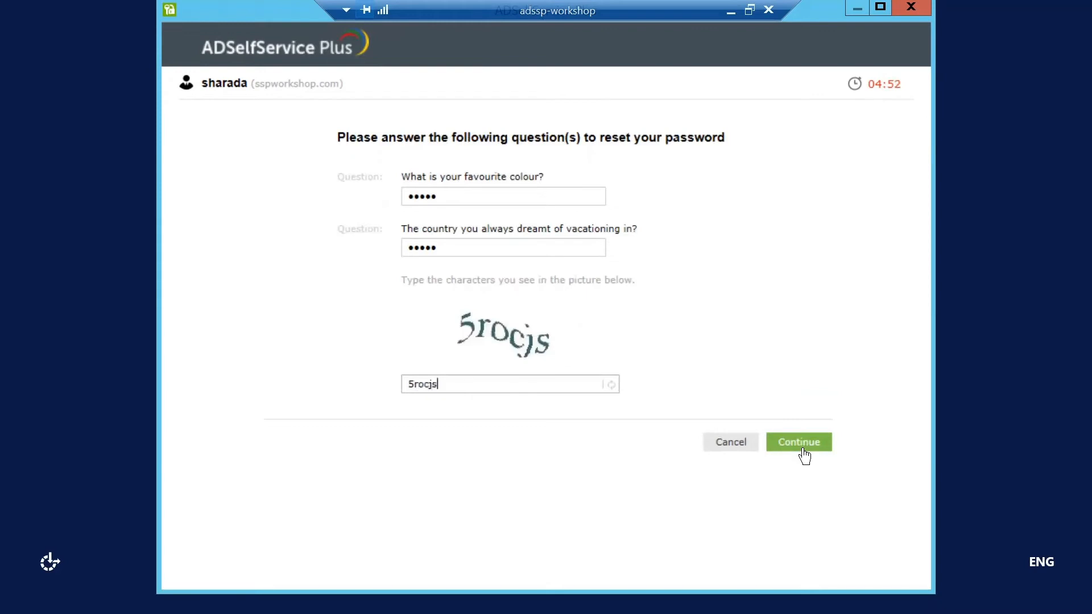
{"action": "left_click", "coordinate": [804, 450]}
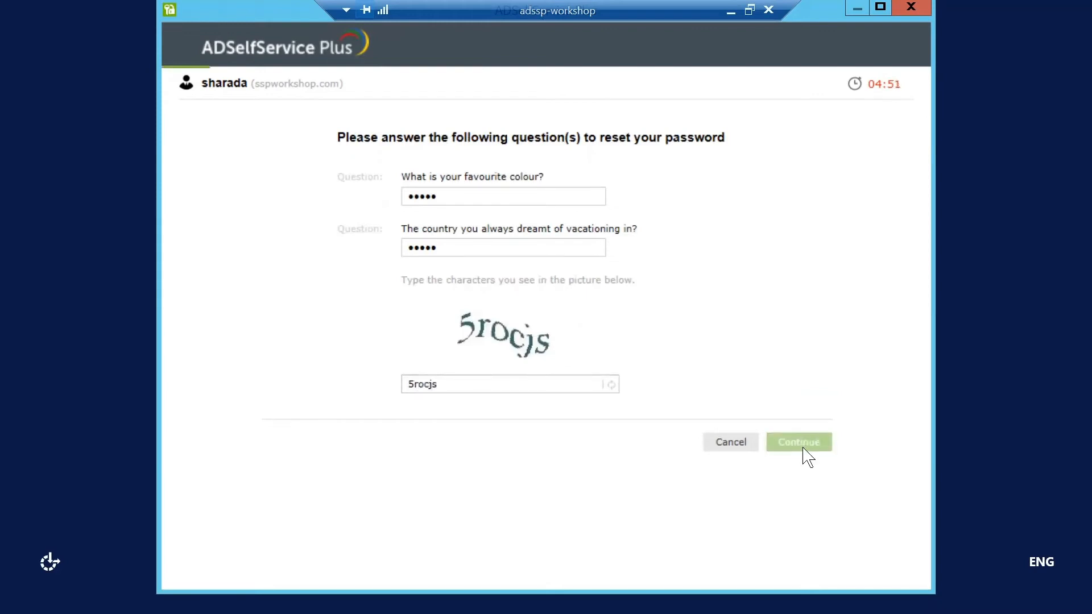
Select both the sspworkshop.com account and the linked onmicrosoft.com account for the password reset.
{"action": "left_click", "coordinate": [631, 185]}
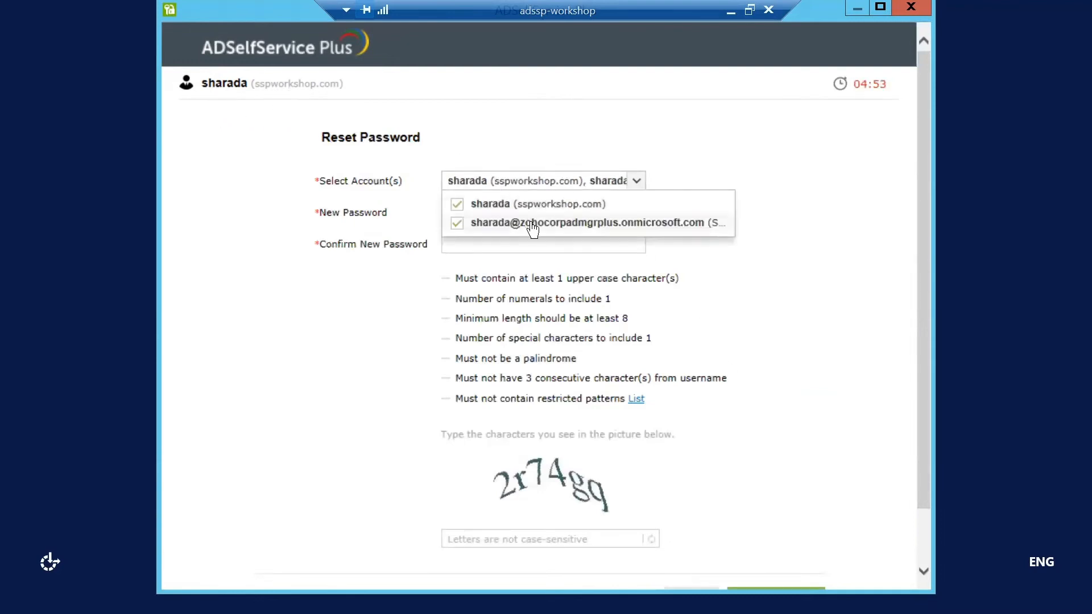
{"action": "left_click", "coordinate": [459, 224]}
{"action": "left_click", "coordinate": [466, 230]}
{"action": "left_click", "coordinate": [768, 249]}
Enter the new account password and its confirmation in the Reset Password form.
{"action": "left_click", "coordinate": [492, 217]}
{"action": "type", "text": "********"}
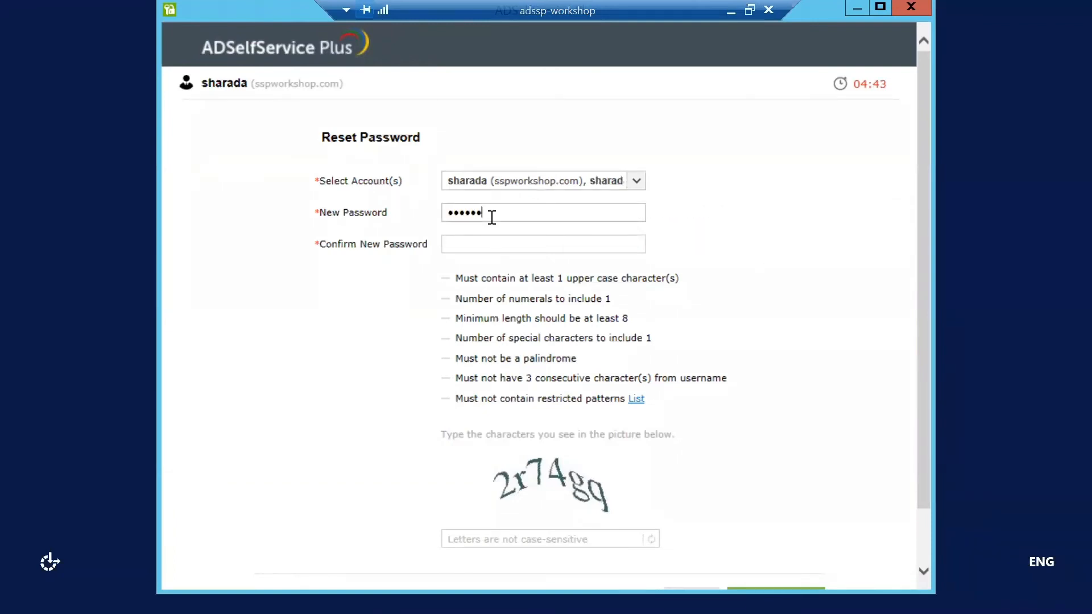
{"action": "key", "text": "Tab"}
{"action": "type", "text": "********"}
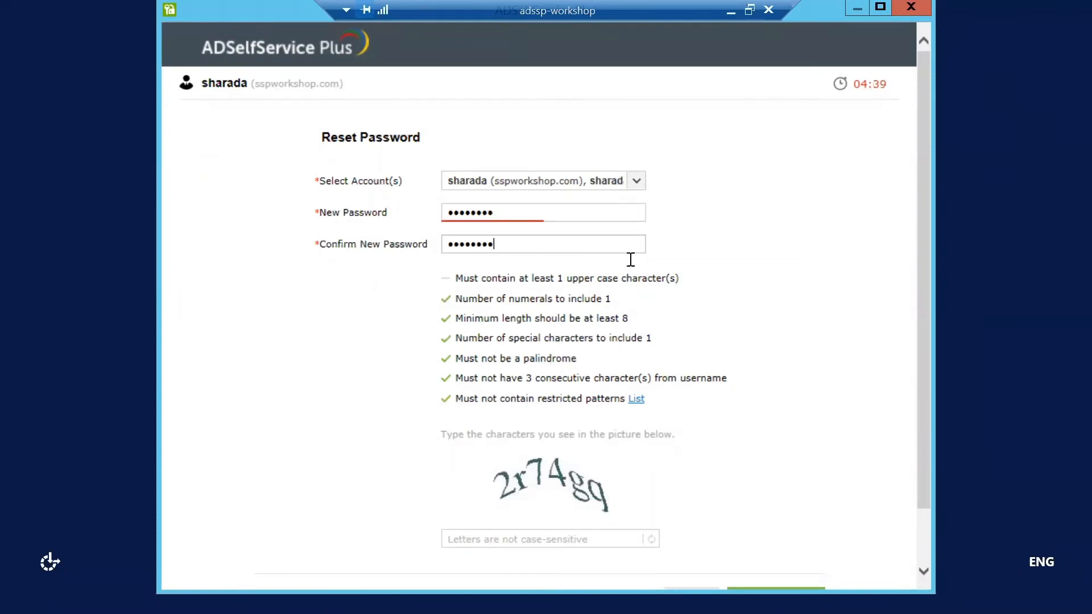
Fill in the captcha characters on the Reset Password form and submit the password reset.
{"action": "scroll", "coordinate": [739, 462], "scroll_direction": "down", "scroll_amount": 2}
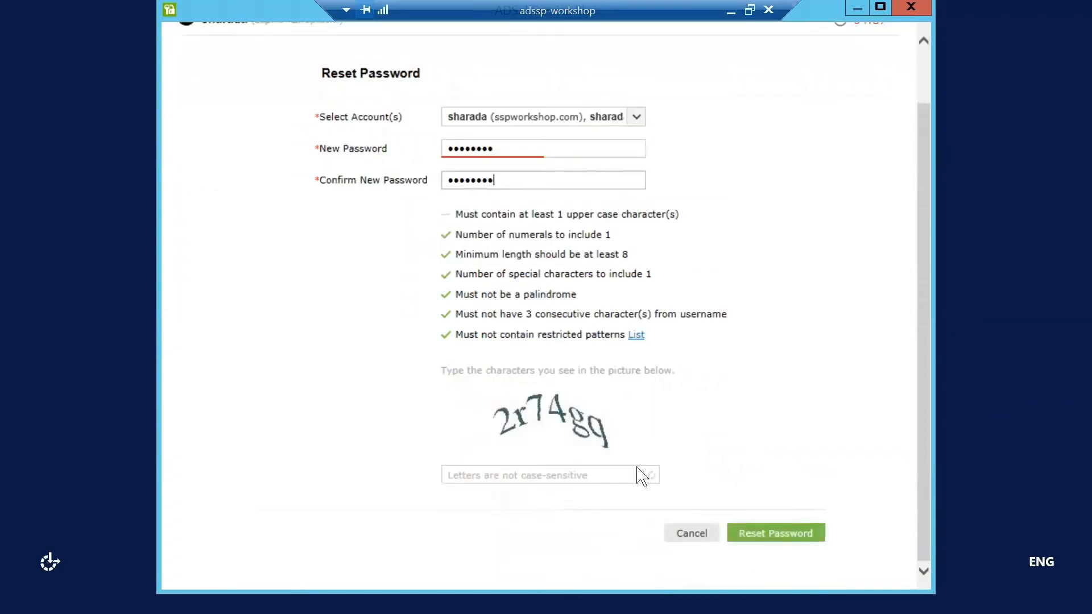
{"action": "left_click", "coordinate": [578, 473]}
{"action": "type", "text": "2"}
{"action": "key", "text": "BackSpace"}
{"action": "type", "text": "2r7"}
{"action": "type", "text": "4g"}
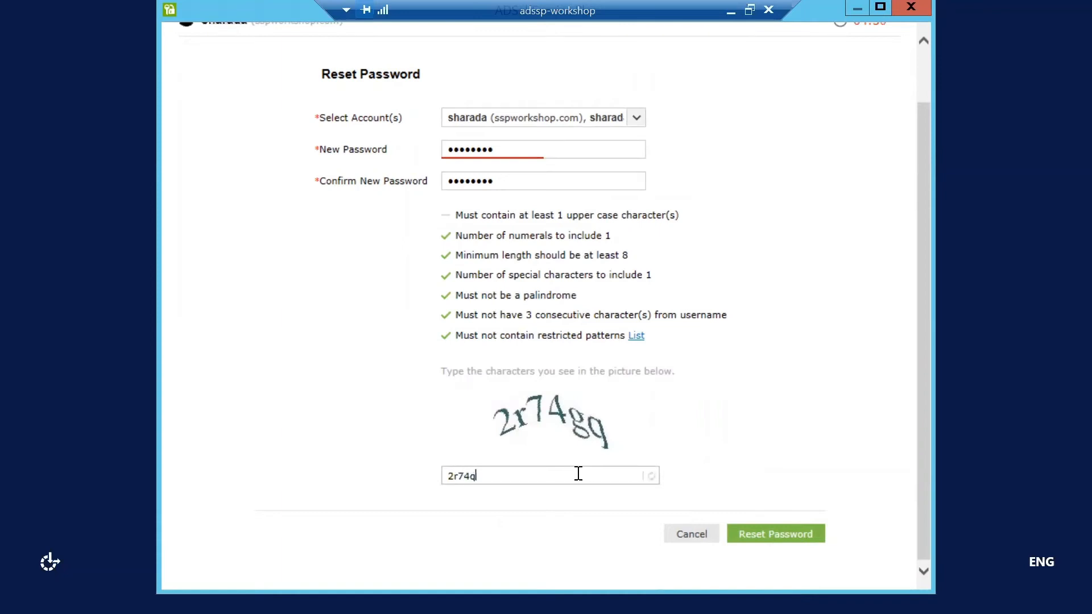
{"action": "key", "text": "BackSpace"}
{"action": "type", "text": "gq"}
{"action": "left_click", "coordinate": [789, 537]}
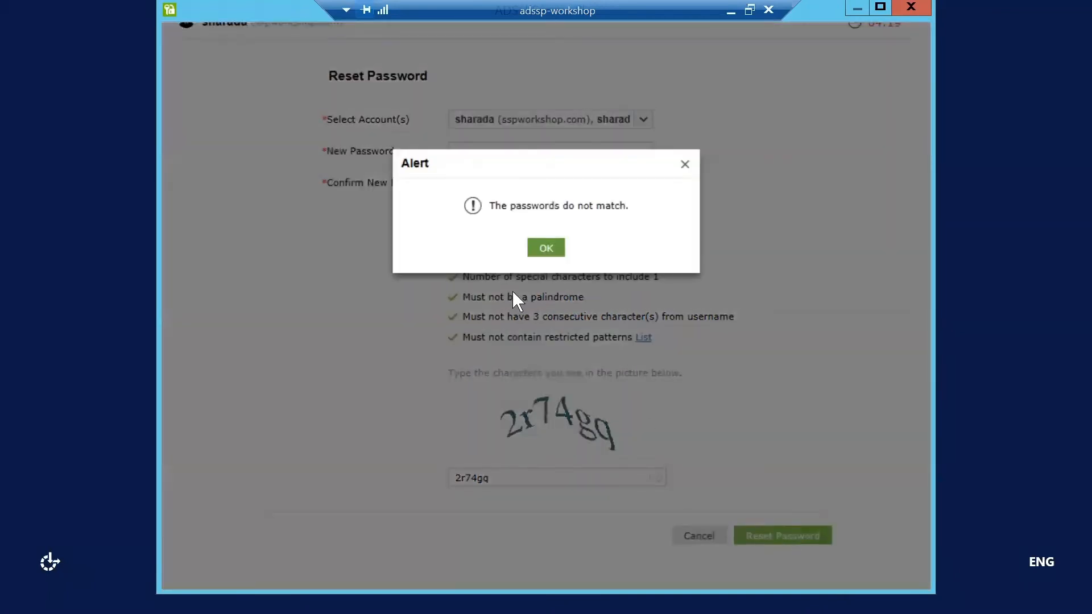
Dismiss the alert, re-enter the new password and its confirmation, and try to submit the password reset.
{"action": "left_click", "coordinate": [546, 248]}
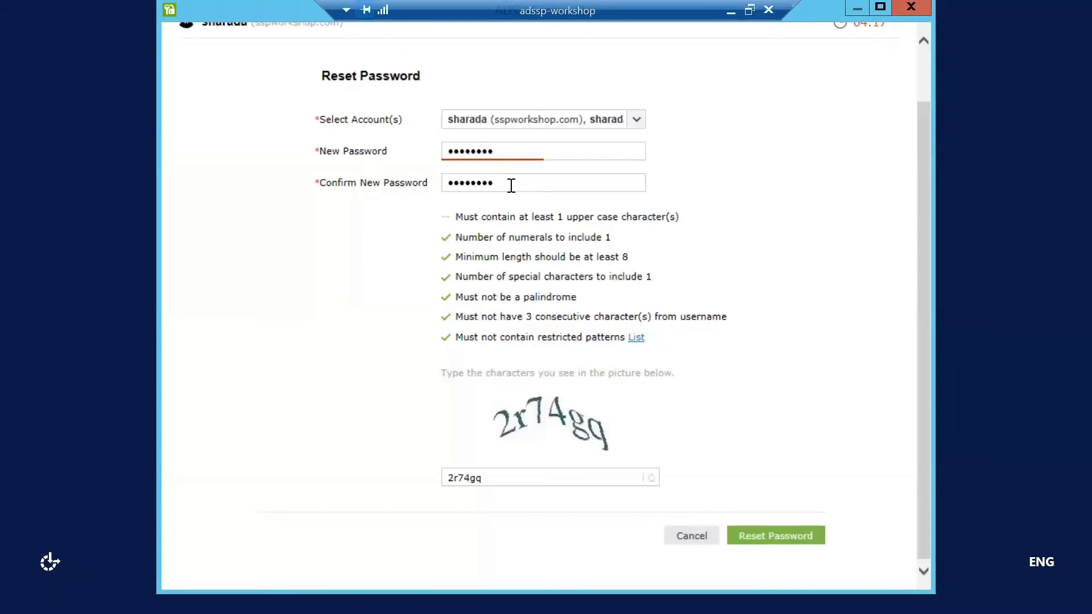
{"action": "left_click_drag", "start_coordinate": [511, 186], "coordinate": [370, 187]}
{"action": "type", "text": "••••••••"}
{"action": "left_click_drag", "start_coordinate": [500, 152], "coordinate": [369, 148]}
{"action": "type", "text": "••••••••"}
{"action": "left_click", "coordinate": [770, 538]}
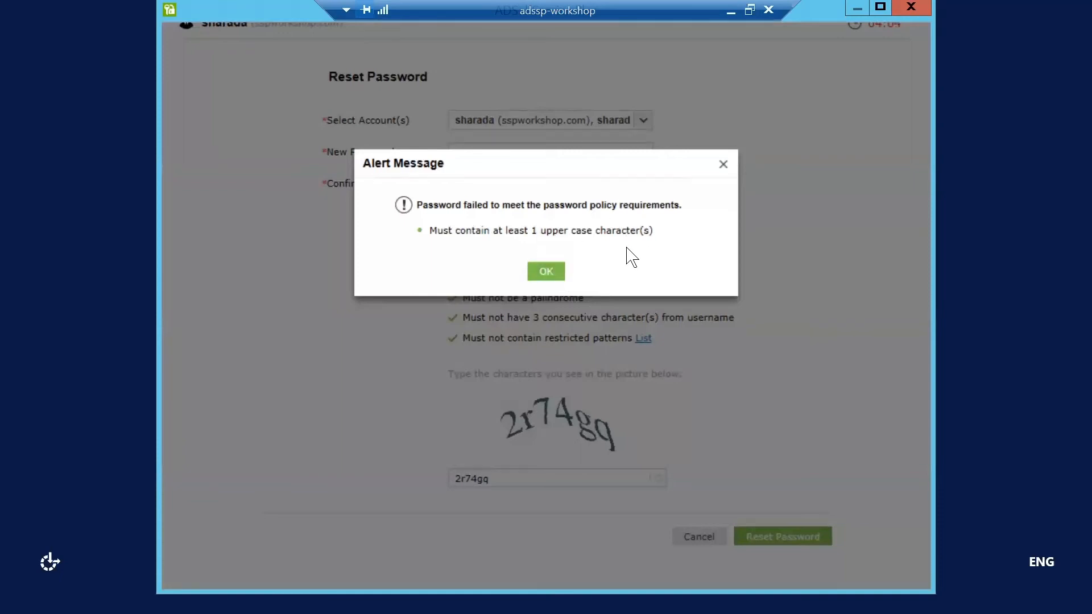
Dismiss the policy alert, enter and confirm a new password containing an upper case character, and submit the password reset.
{"action": "left_click", "coordinate": [543, 275]}
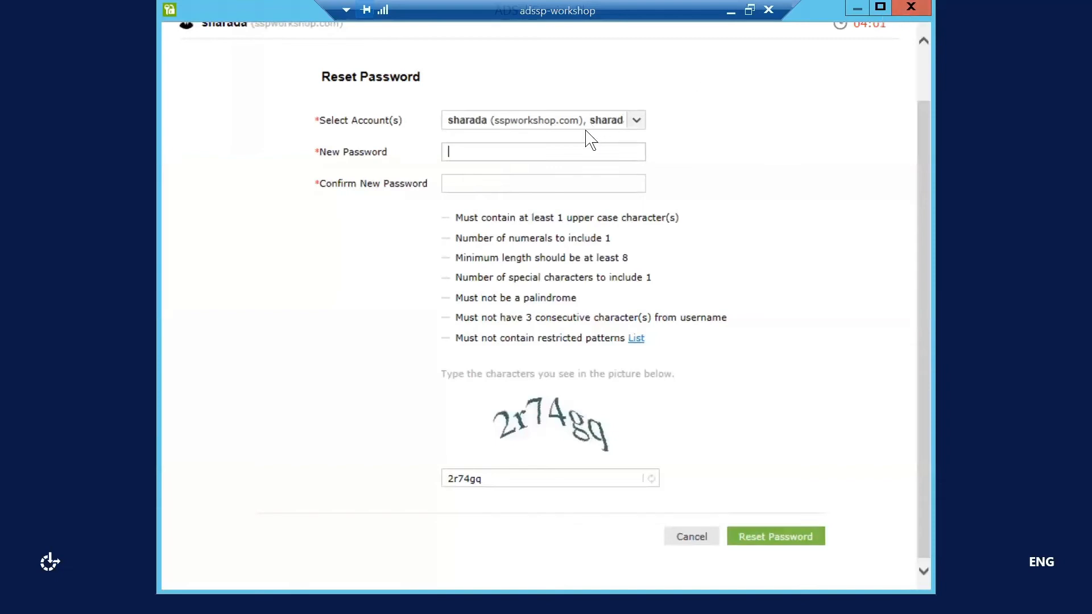
{"action": "type", "text": "•••••••••••"}
{"action": "key", "text": "Tab"}
{"action": "type", "text": "•••"}
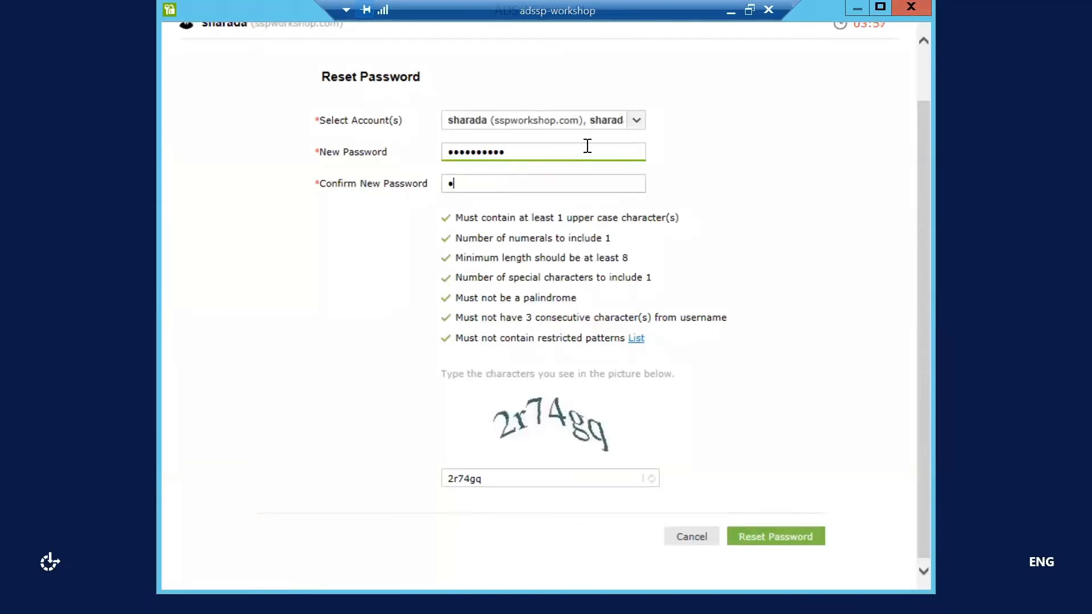
{"action": "type", "text": "••••••••"}
{"action": "left_click", "coordinate": [762, 535]}
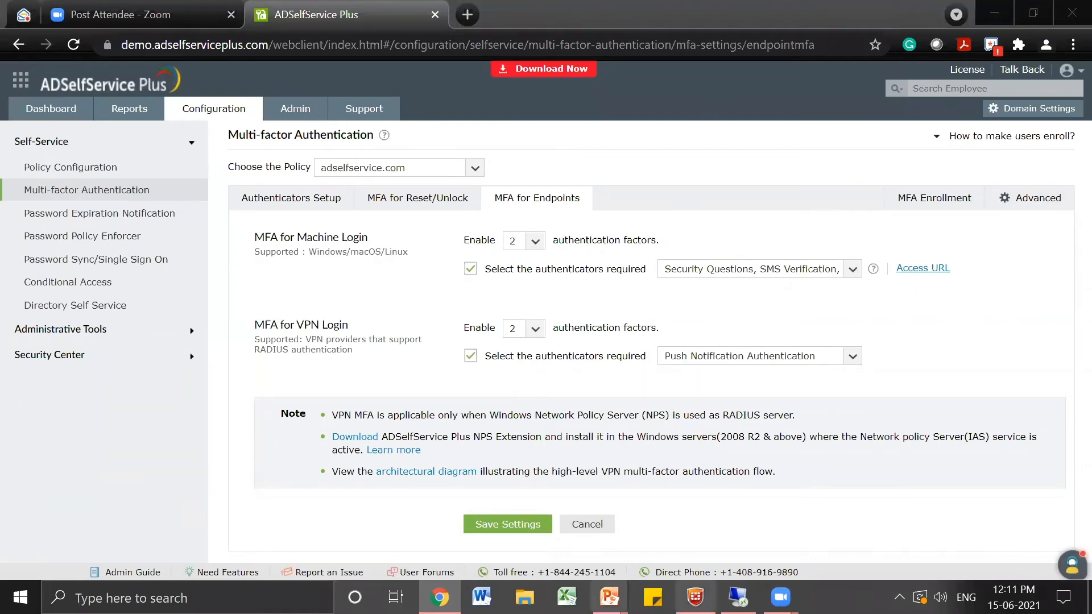
Return to the adssp-workshop remote session, close the password reset window and leave the Change a password screen.
{"action": "key", "text": "alt+Tab"}
{"action": "key", "text": "alt+Tab"}
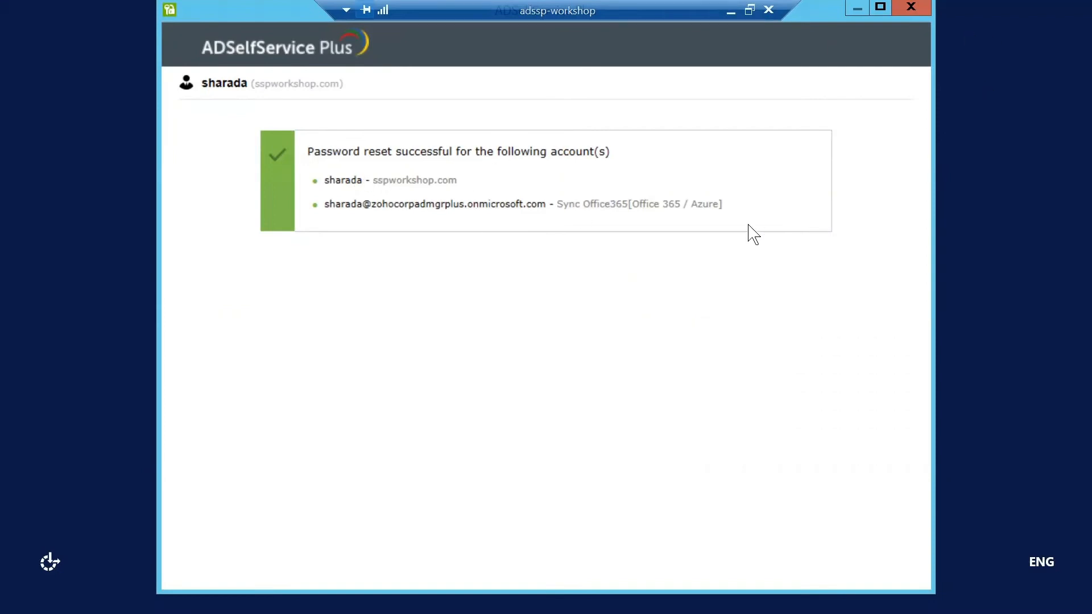
{"action": "left_click", "coordinate": [908, 8]}
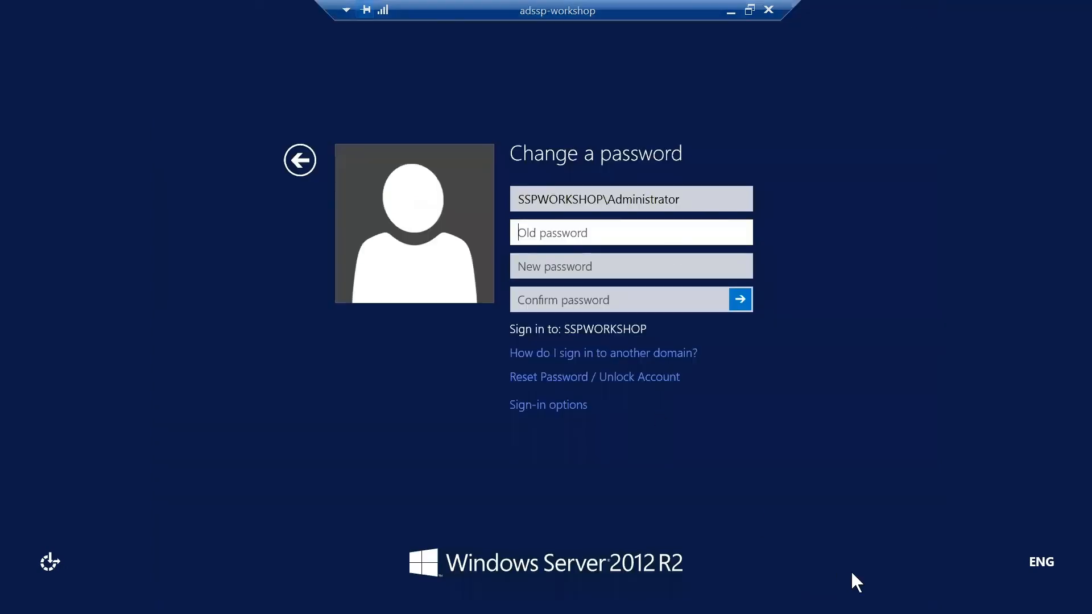
{"action": "key", "text": "Escape"}
{"action": "key", "text": "Escape"}
{"action": "key", "text": "Escape"}
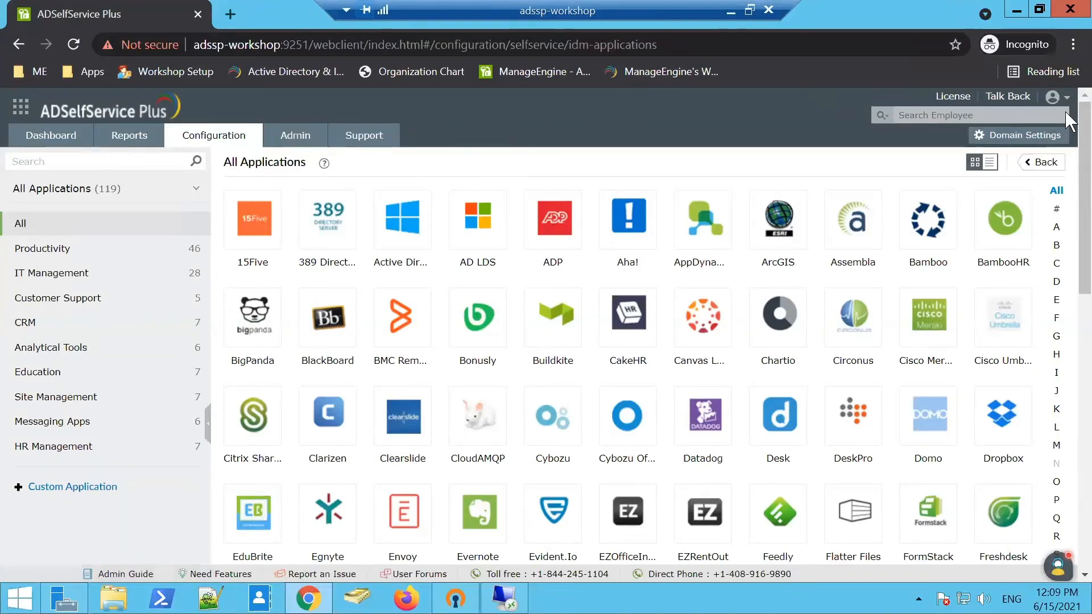
Sign out of the ADSelfService Plus admin console and enter the domain user's username on the login page.
{"action": "left_click", "coordinate": [1055, 98]}
{"action": "left_click", "coordinate": [980, 350]}
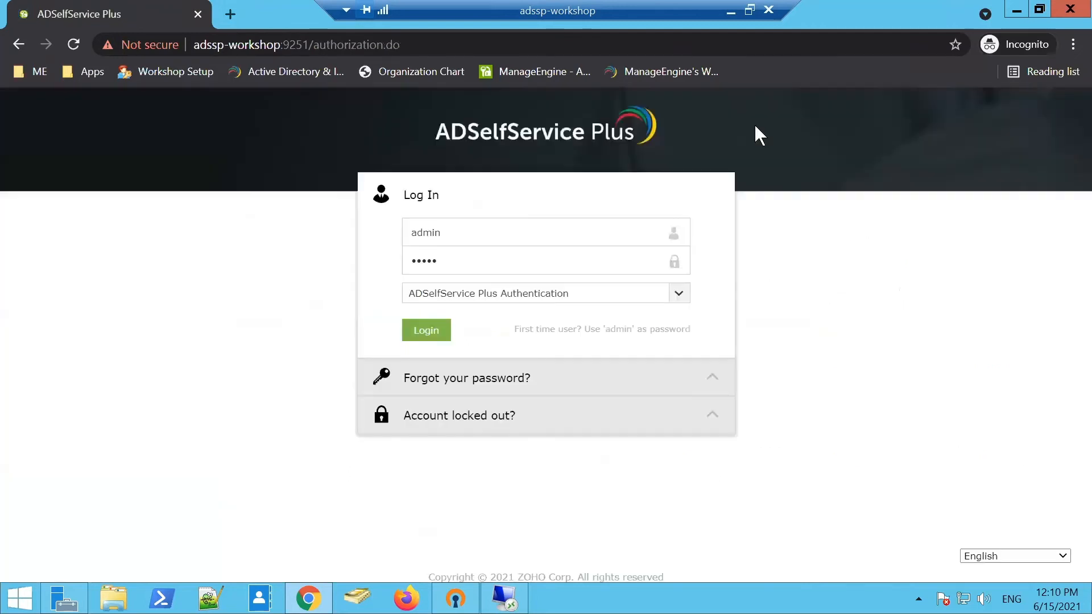
{"action": "type", "text": "sharada"}
{"action": "key", "text": "Tab"}
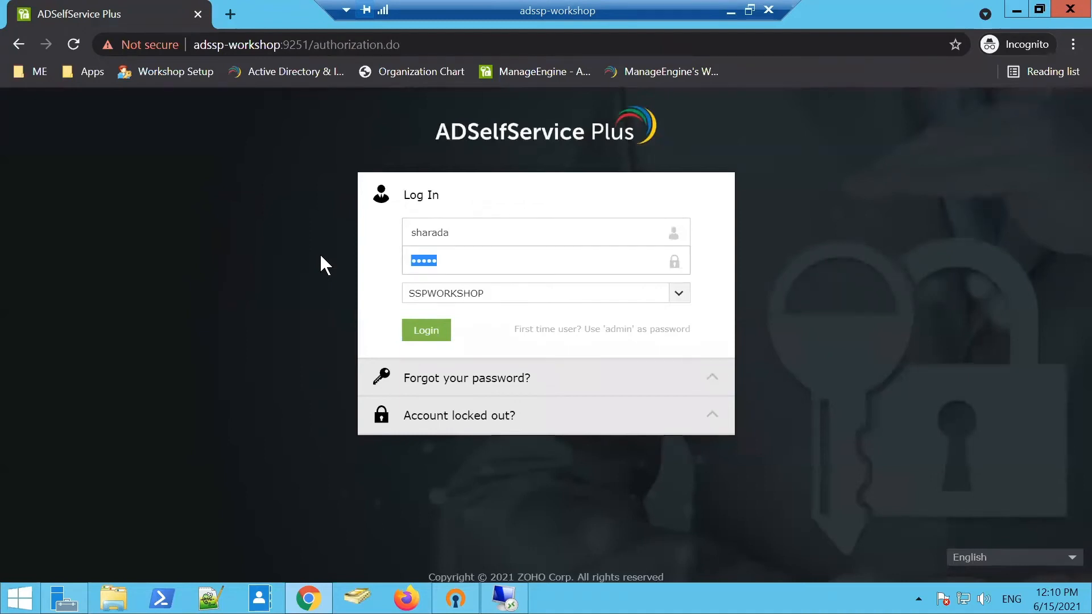
Connect to adssp-workshop through Remote Desktop Connection, entering the SSPWORKSHOP user's account password.
{"action": "key", "text": "super"}
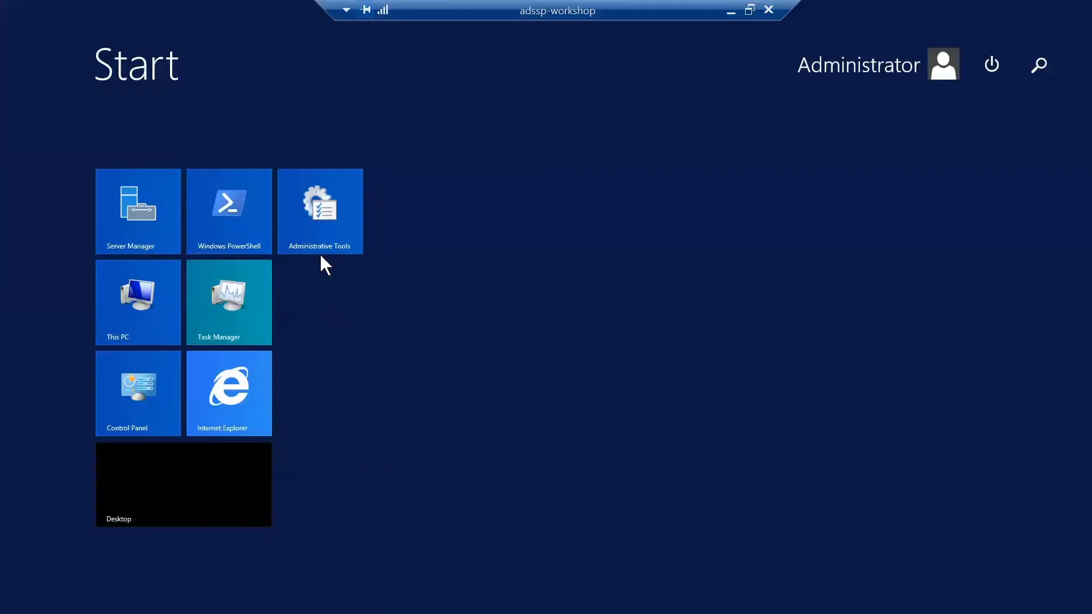
{"action": "key", "text": "super"}
{"action": "left_click", "coordinate": [505, 599]}
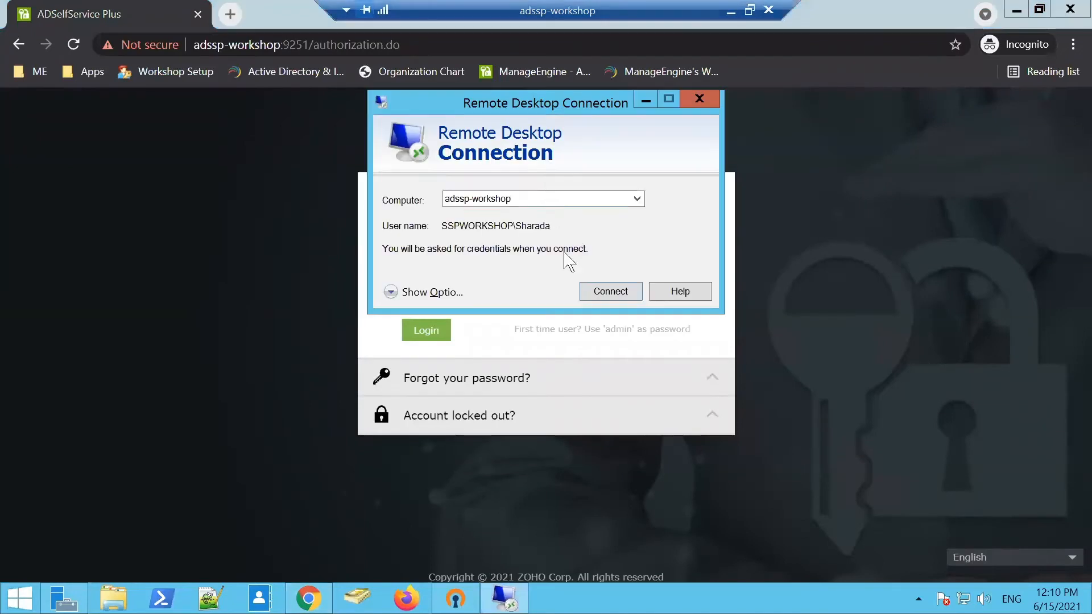
{"action": "left_click", "coordinate": [604, 293]}
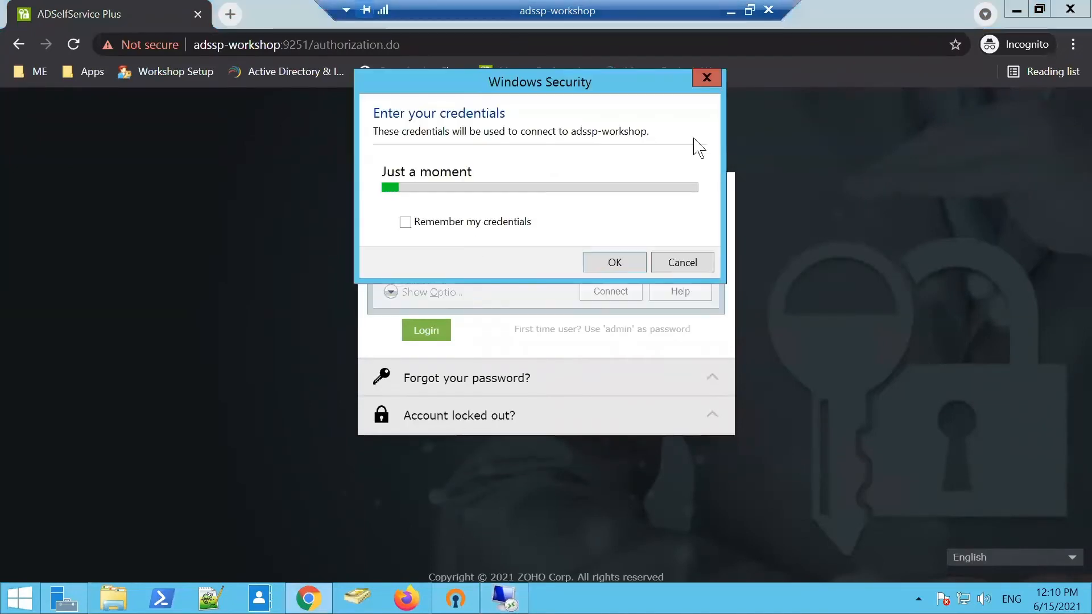
{"action": "type", "text": "********"}
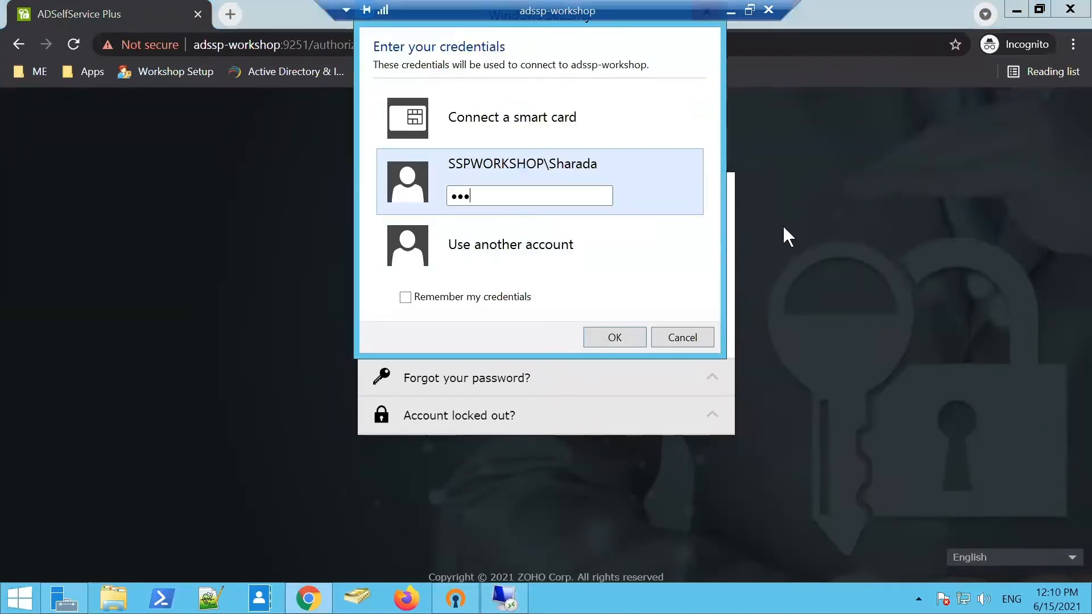
{"action": "type", "text": "•"}
{"action": "left_click", "coordinate": [608, 344]}
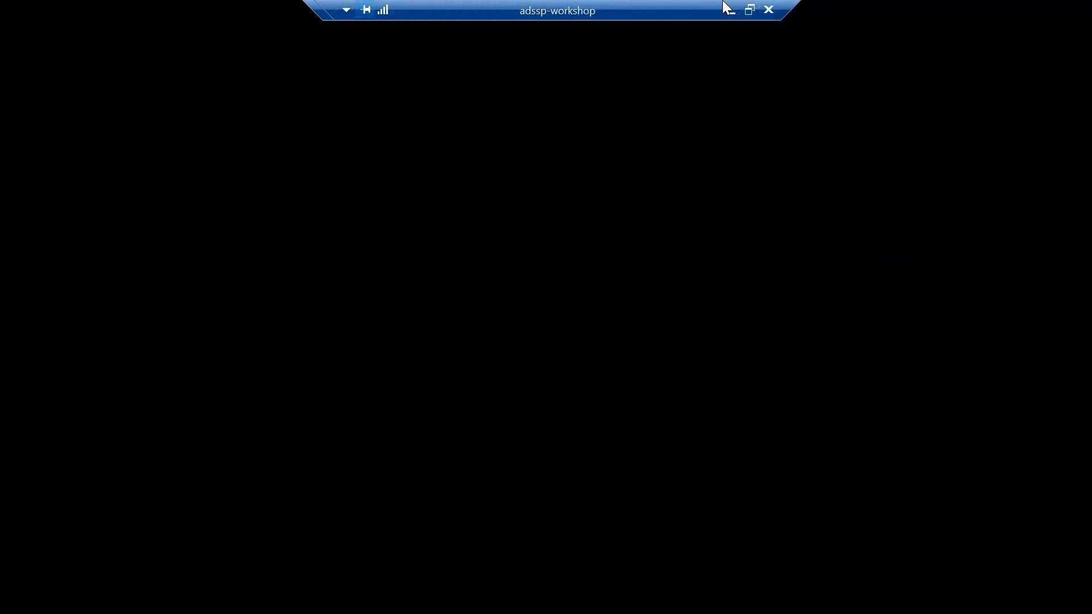
Choose Microsoft Authenticator as the identity verification method, fill in the captcha characters and continue.
{"action": "left_click_drag", "start_coordinate": [722, 3], "coordinate": [919, 5]}
{"action": "left_click_drag", "start_coordinate": [435, 11], "coordinate": [272, 12]}
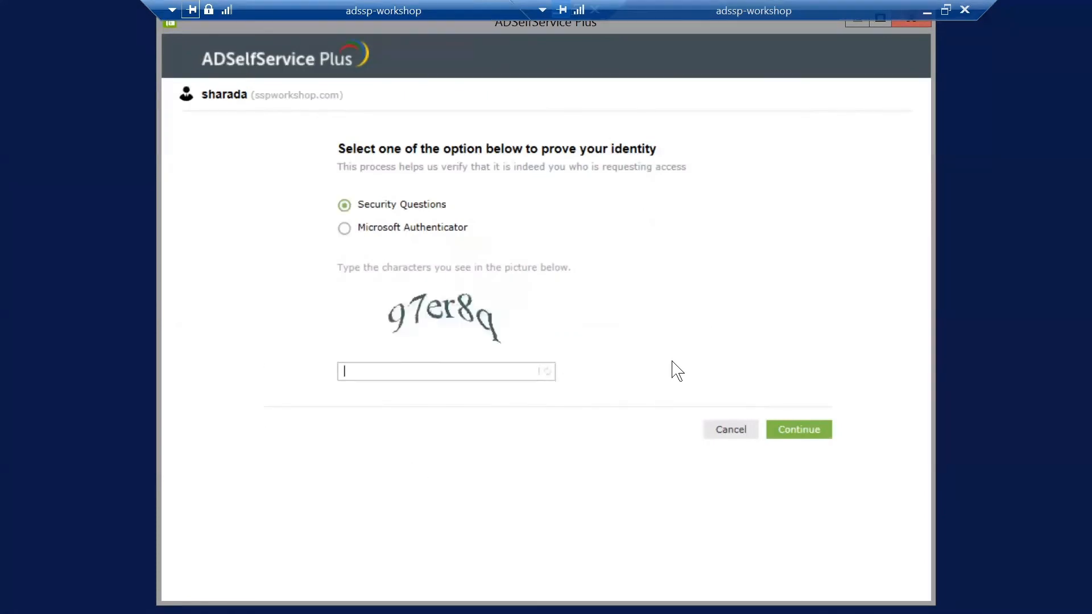
{"action": "left_click", "coordinate": [435, 227]}
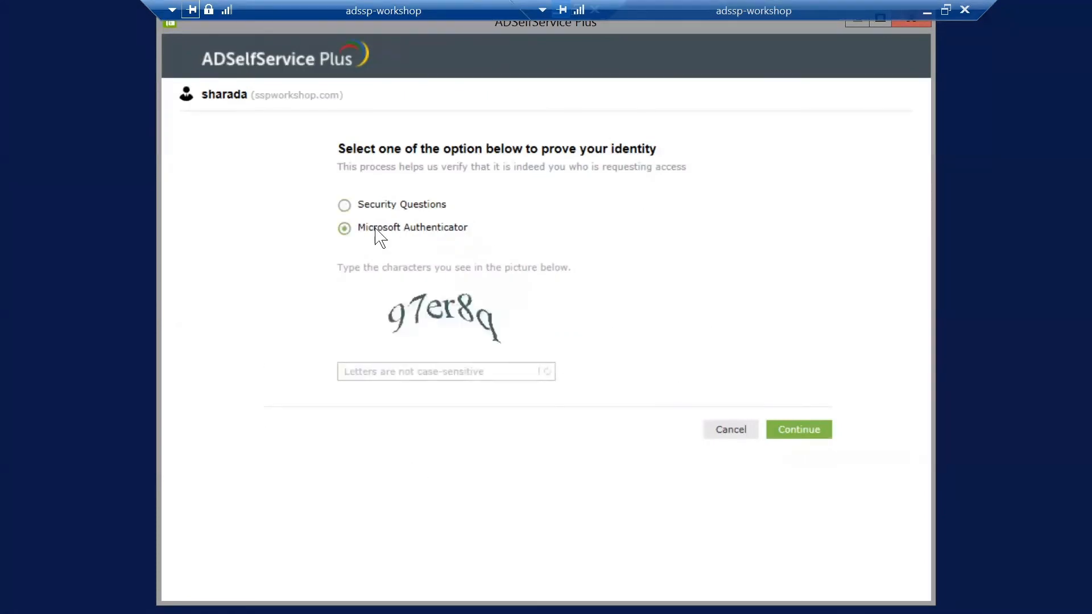
{"action": "left_click", "coordinate": [384, 369]}
{"action": "type", "text": "97er8"}
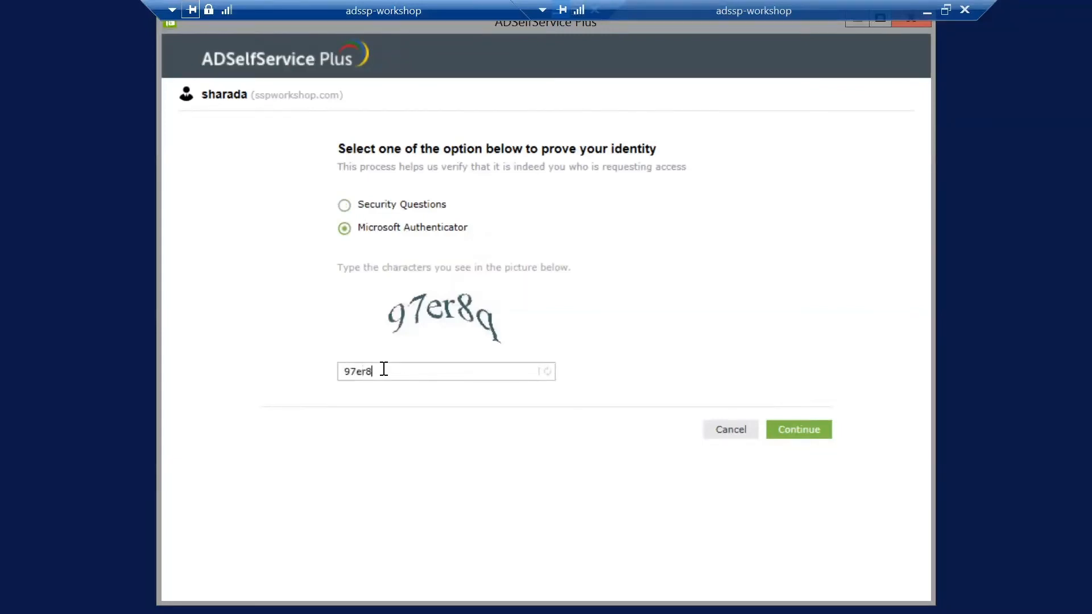
{"action": "type", "text": "q"}
{"action": "left_click", "coordinate": [808, 432]}
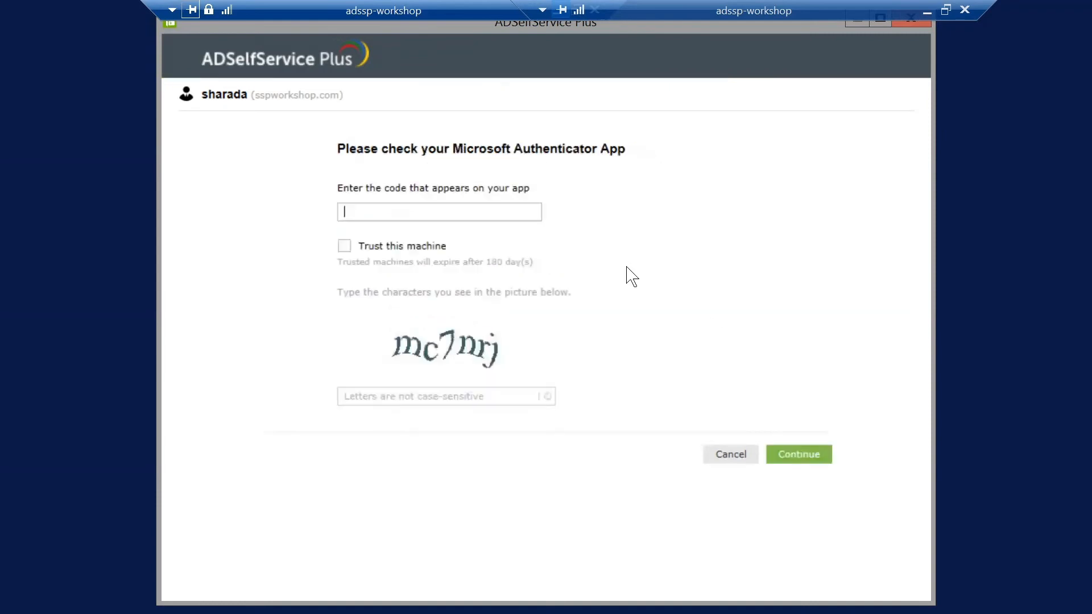
Enter the Microsoft Authenticator verification code, fill in the captcha characters and continue with the logon.
{"action": "left_click", "coordinate": [446, 398]}
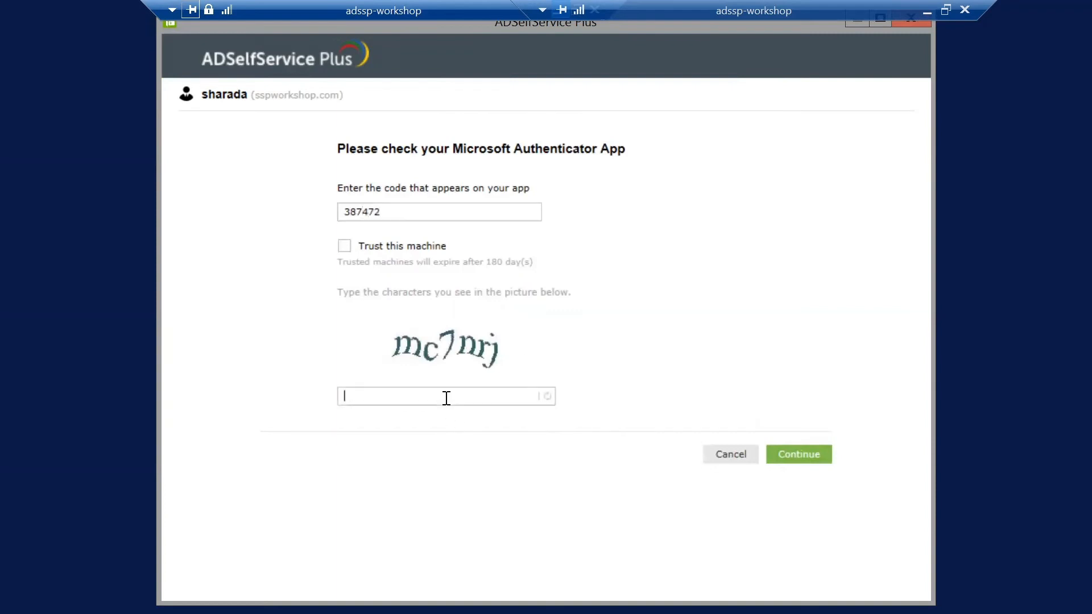
{"action": "left_click", "coordinate": [793, 462]}
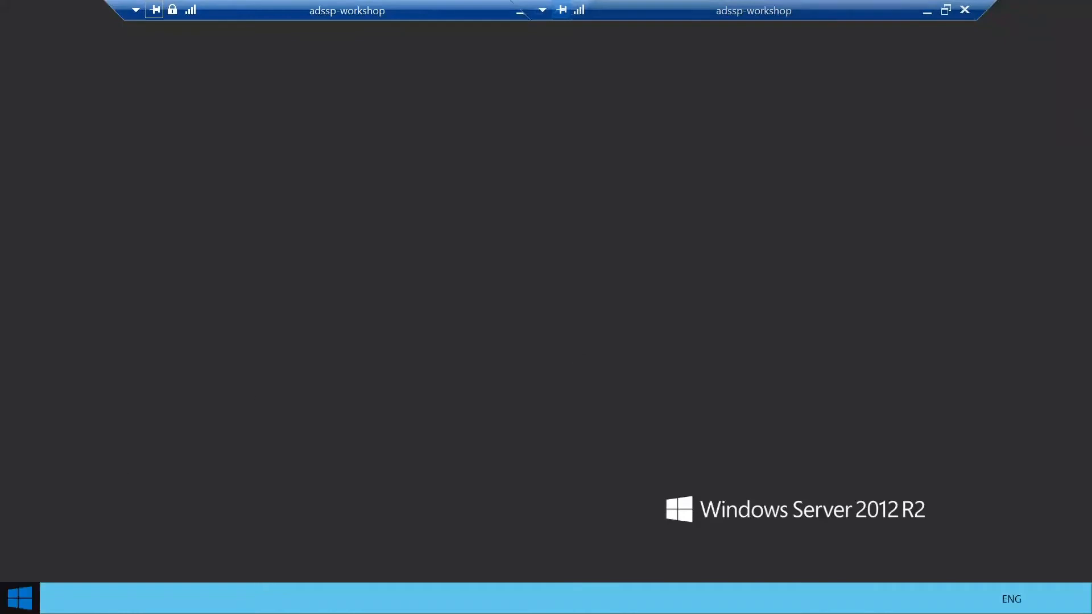
Sign the domain user out of the nested Windows Server remote session.
{"action": "left_click", "coordinate": [19, 598]}
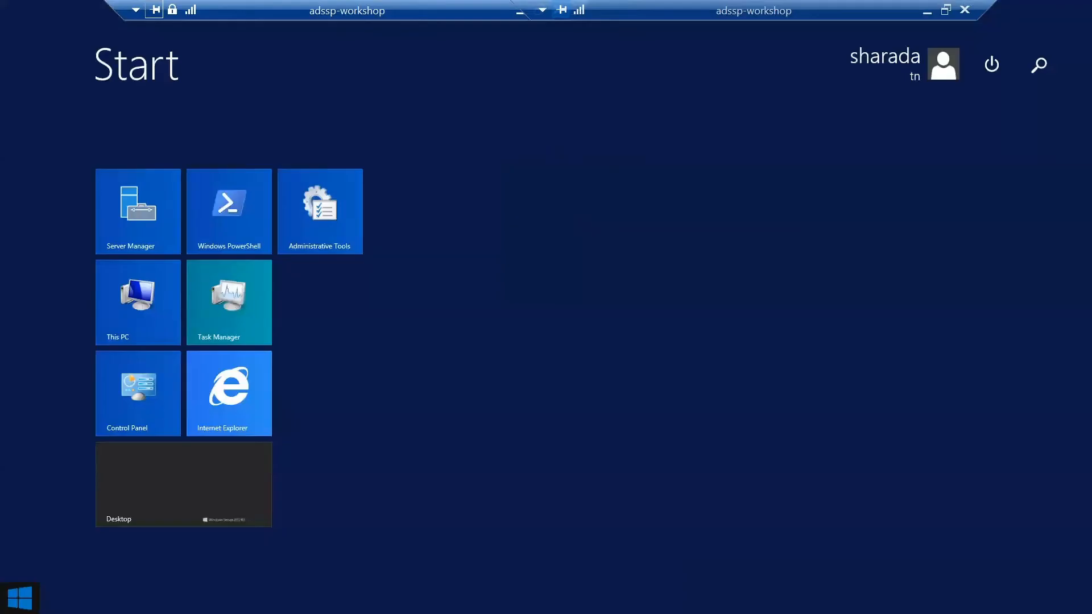
{"action": "left_click", "coordinate": [888, 73]}
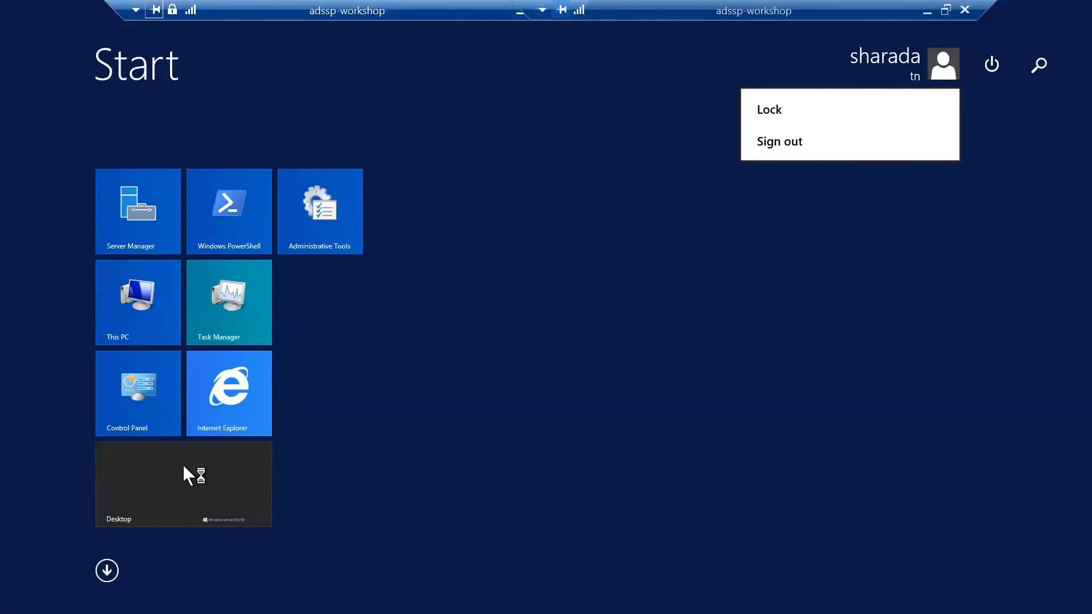
{"action": "left_click", "coordinate": [818, 144]}
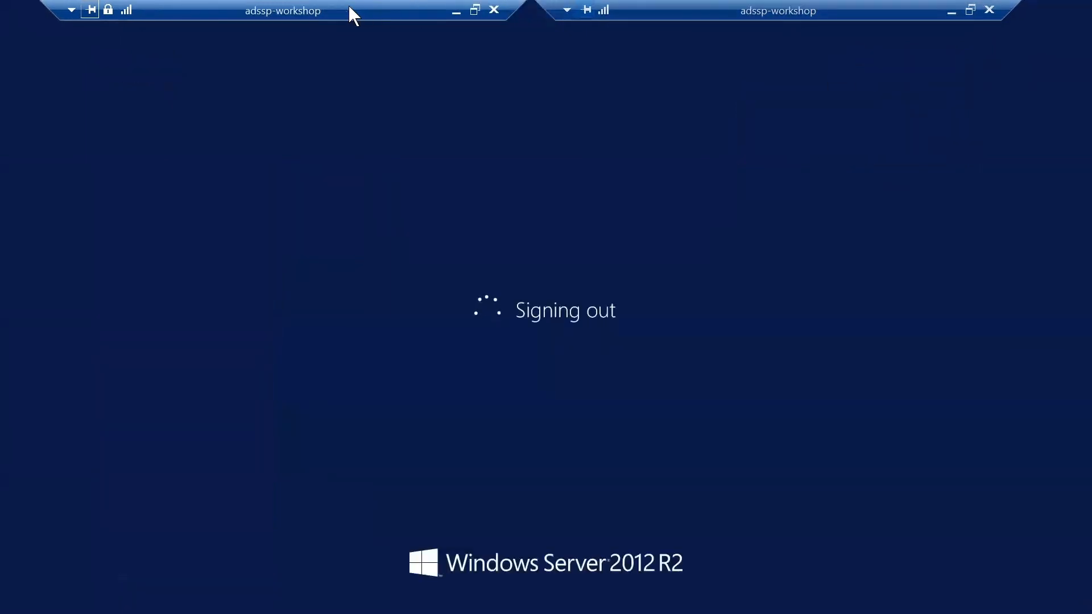
{"action": "left_click_drag", "start_coordinate": [748, 7], "coordinate": [611, 7]}
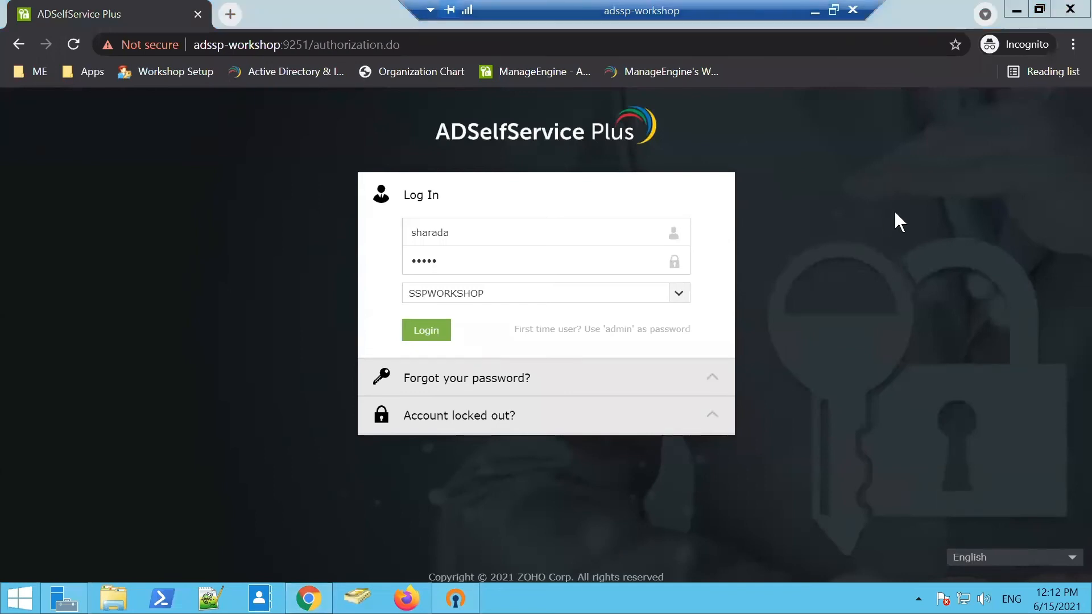
Open the Windows Change a password screen and replace the Administrator account with the SSPWORKSHOP domain user's username.
{"action": "key", "text": "ctrl+alt+End"}
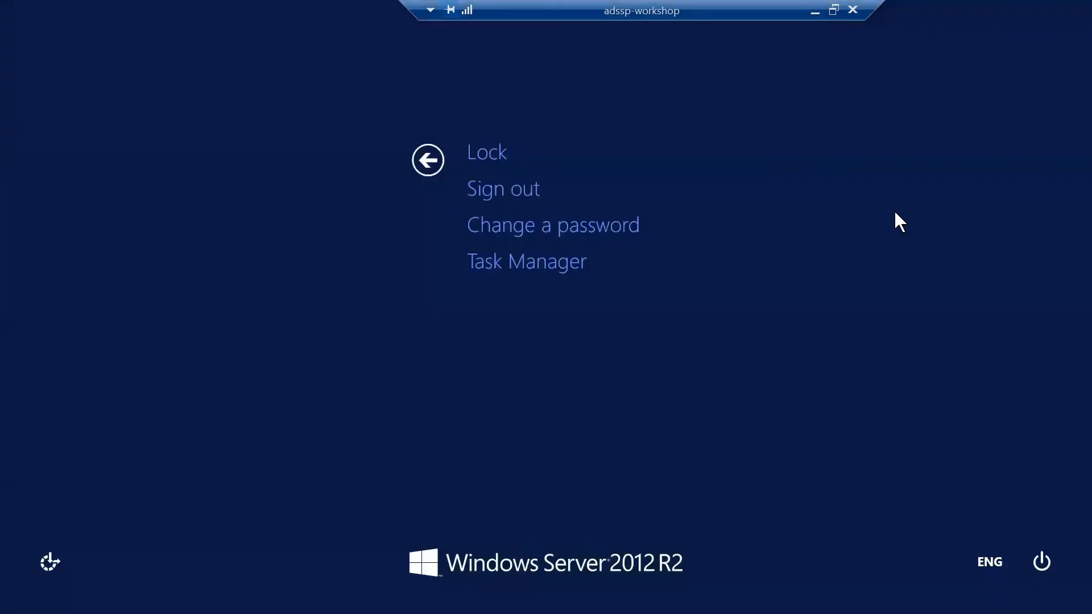
{"action": "left_click", "coordinate": [634, 230]}
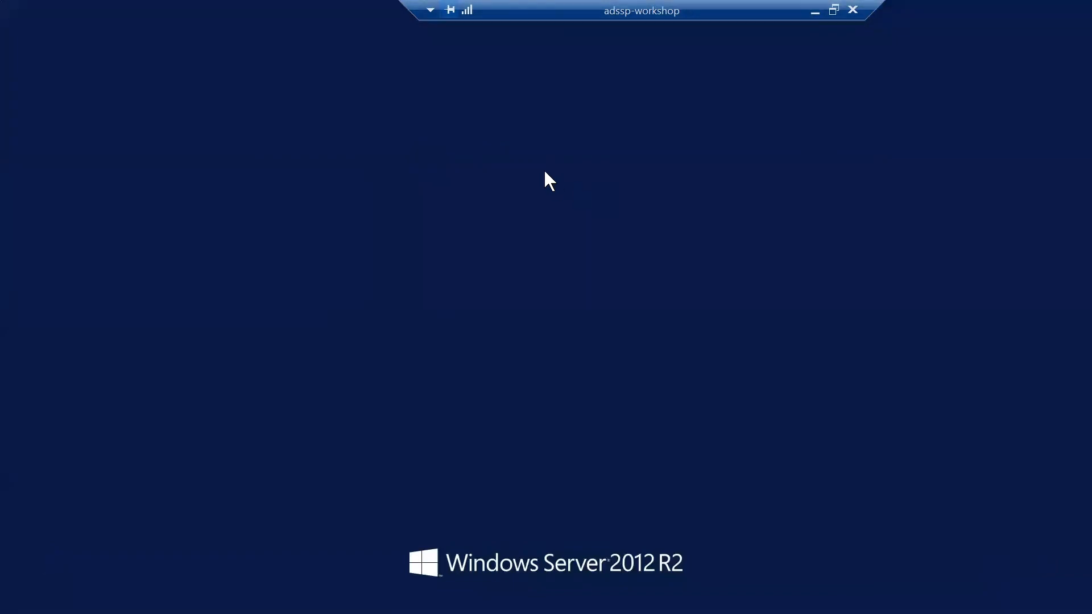
{"action": "left_click_drag", "start_coordinate": [616, 199], "coordinate": [756, 207]}
{"action": "key", "text": "BackSpace"}
{"action": "key", "text": "BackSpace"}
{"action": "type", "text": "Sharada"}
{"action": "key", "text": "Tab"}
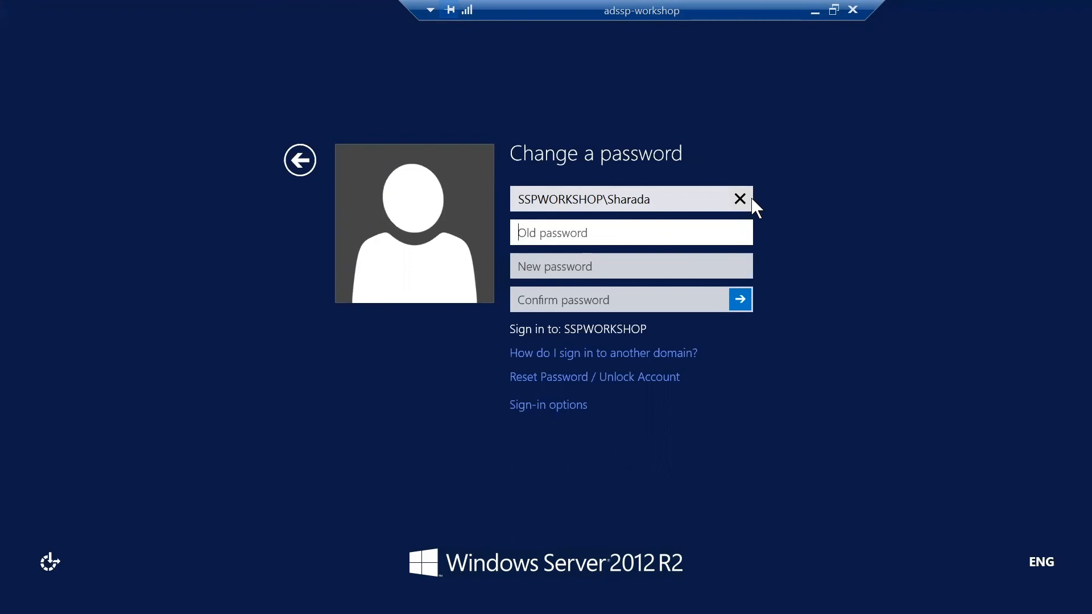
Enter the domain user's current password in the Old password field, correcting the mistyped characters.
{"action": "type", "text": "*****"}
{"action": "key", "text": "BackSpace"}
{"action": "key", "text": "BackSpace"}
{"action": "key", "text": "BackSpace"}
{"action": "key", "text": "BackSpace"}
{"action": "key", "text": "BackSpace"}
{"action": "key", "text": "BackSpace"}
{"action": "type", "text": "***********"}
{"action": "key", "text": "Tab"}
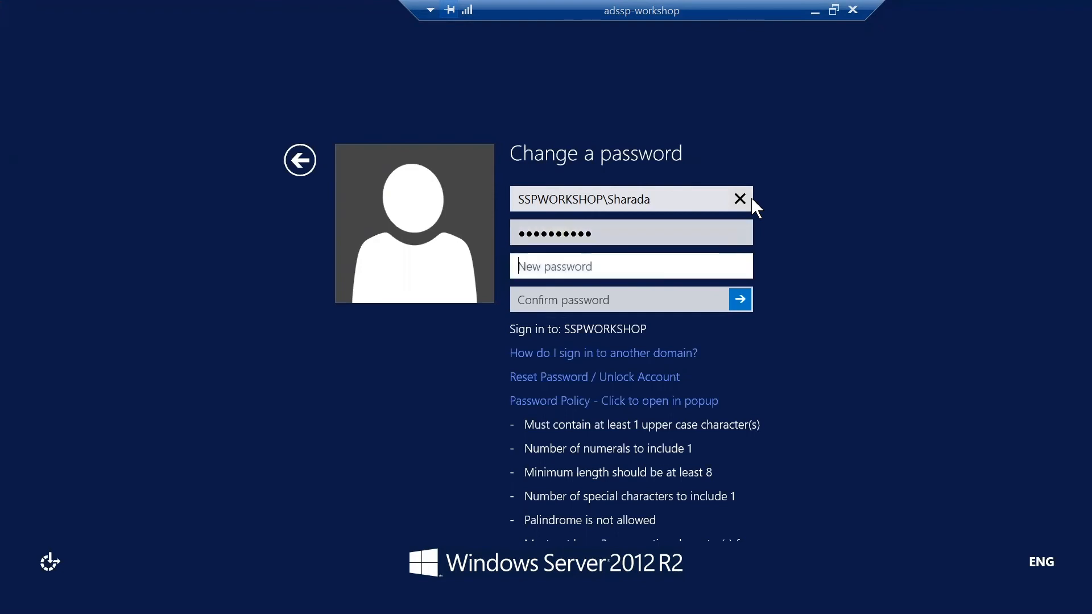
Enter a new password and its confirmation to check them against the listed password policy requirements.
{"action": "scroll", "coordinate": [753, 207], "scroll_direction": "down", "scroll_amount": 1}
{"action": "type", "text": "************"}
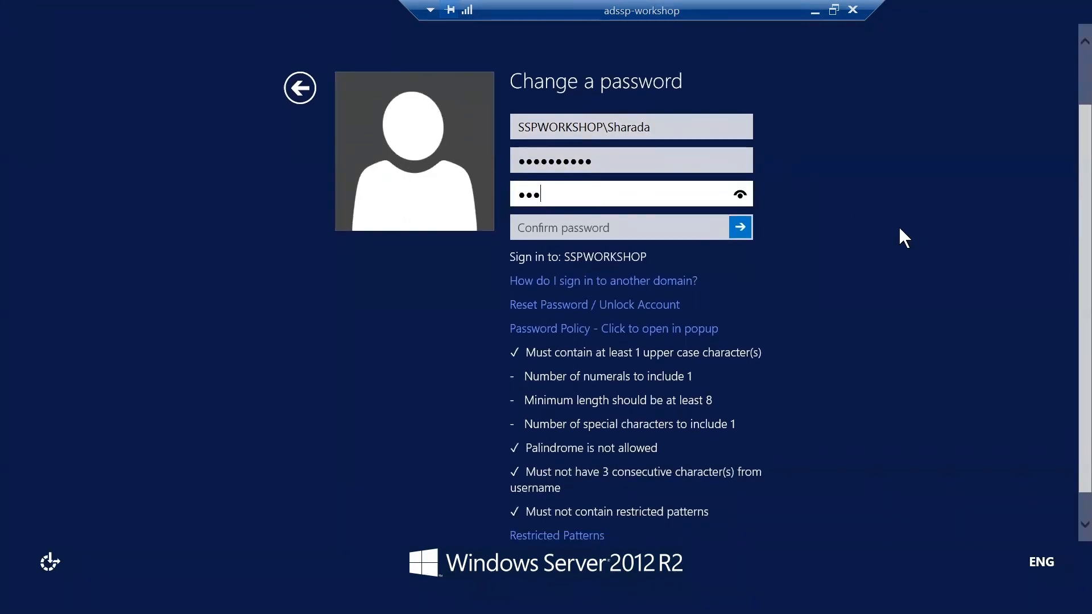
{"action": "type", "text": "*"}
{"action": "key", "text": "Tab"}
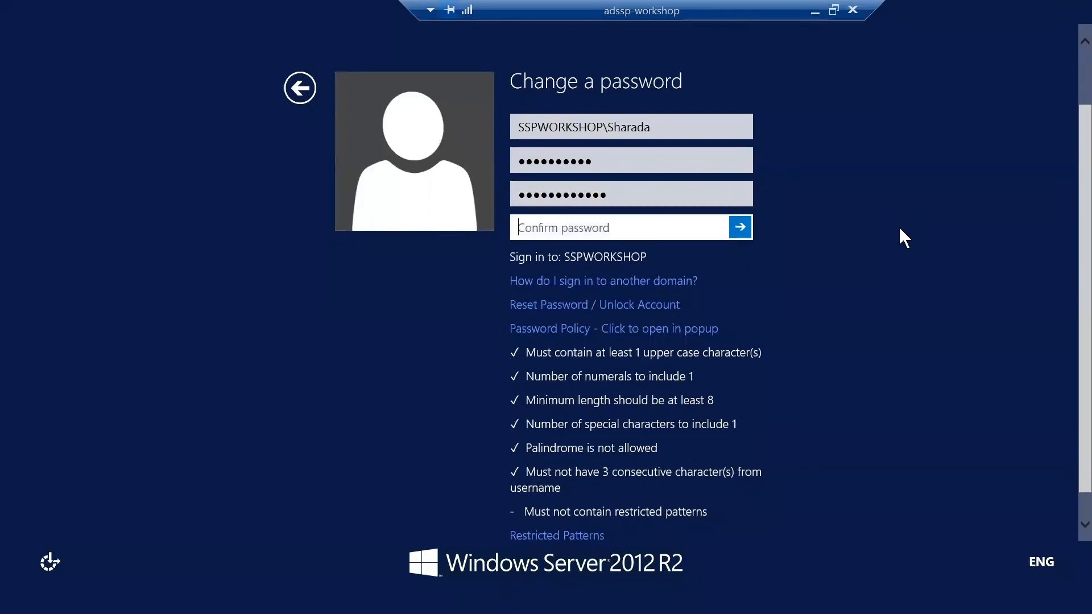
{"action": "type", "text": "********"}
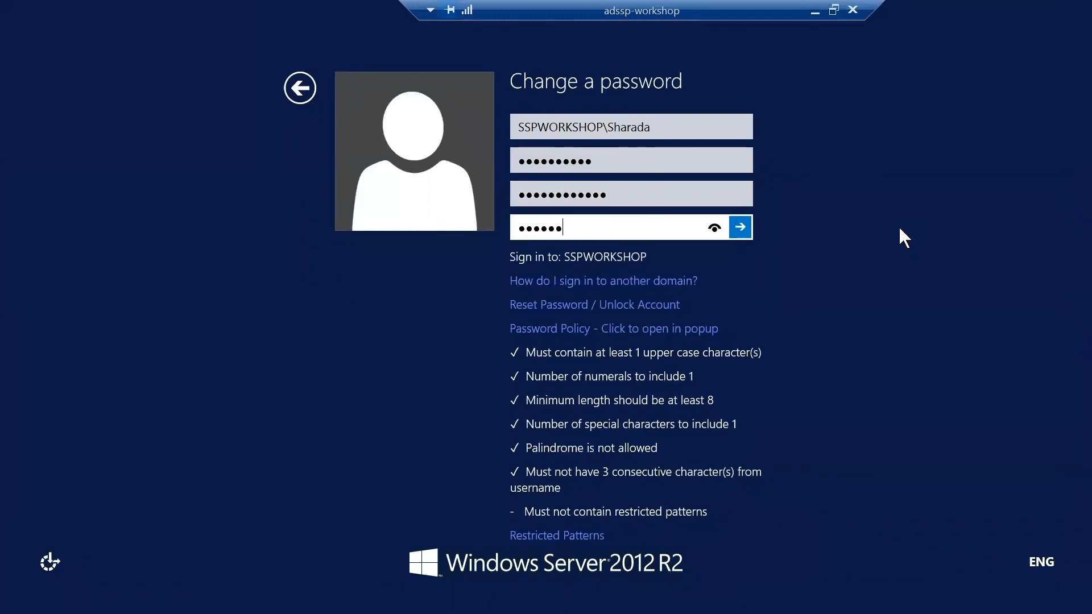
{"action": "type", "text": "****"}
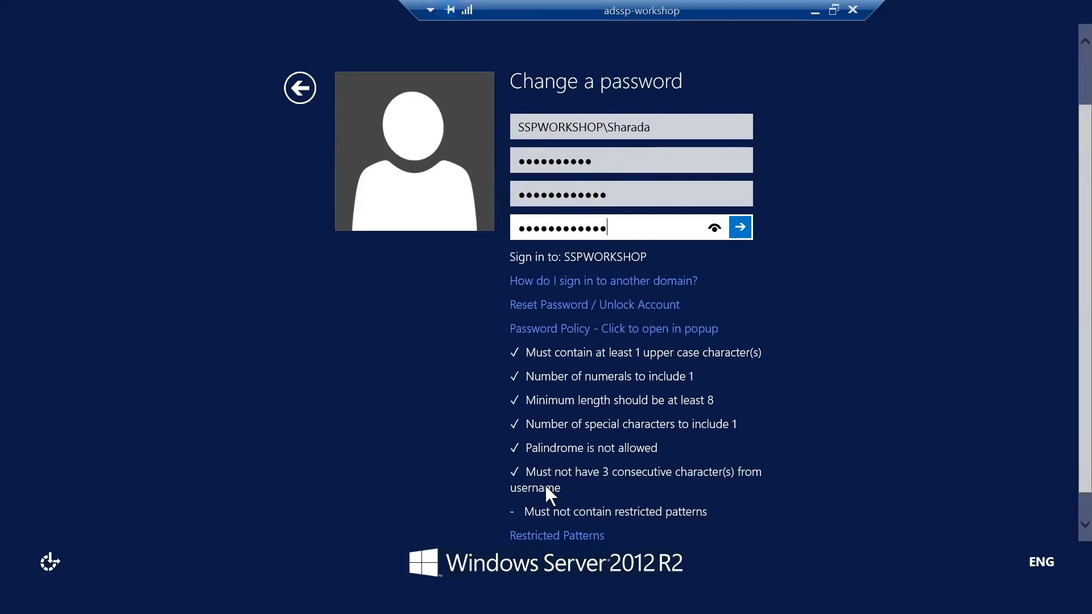
{"action": "scroll", "coordinate": [544, 484], "scroll_direction": "down", "scroll_amount": 1}
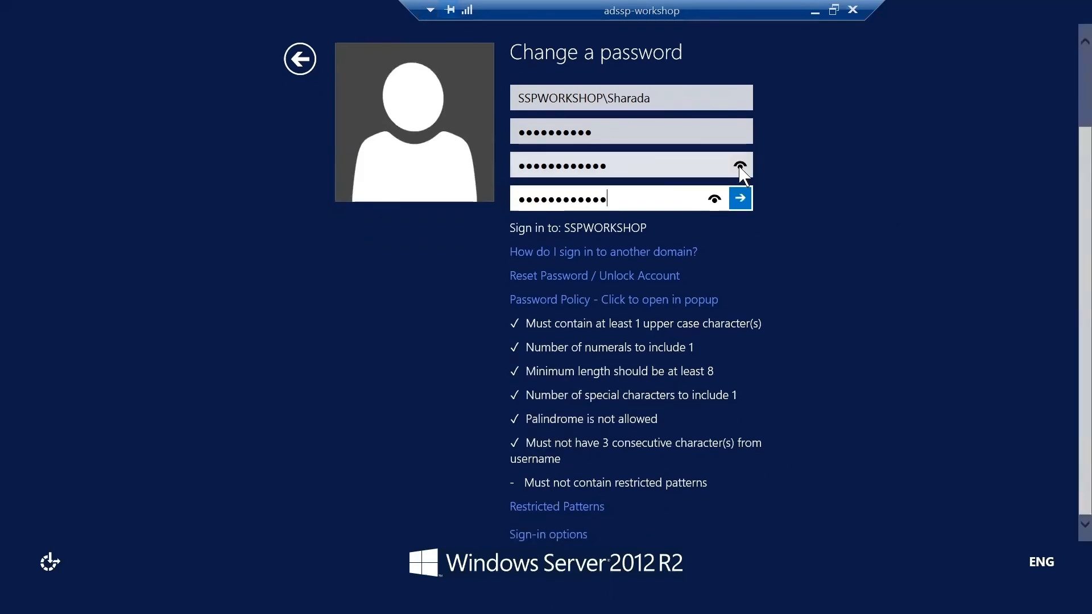
Reveal the new password to check it, lengthen both the new password and its confirmation by one character, and submit the change.
{"action": "left_click", "coordinate": [739, 168]}
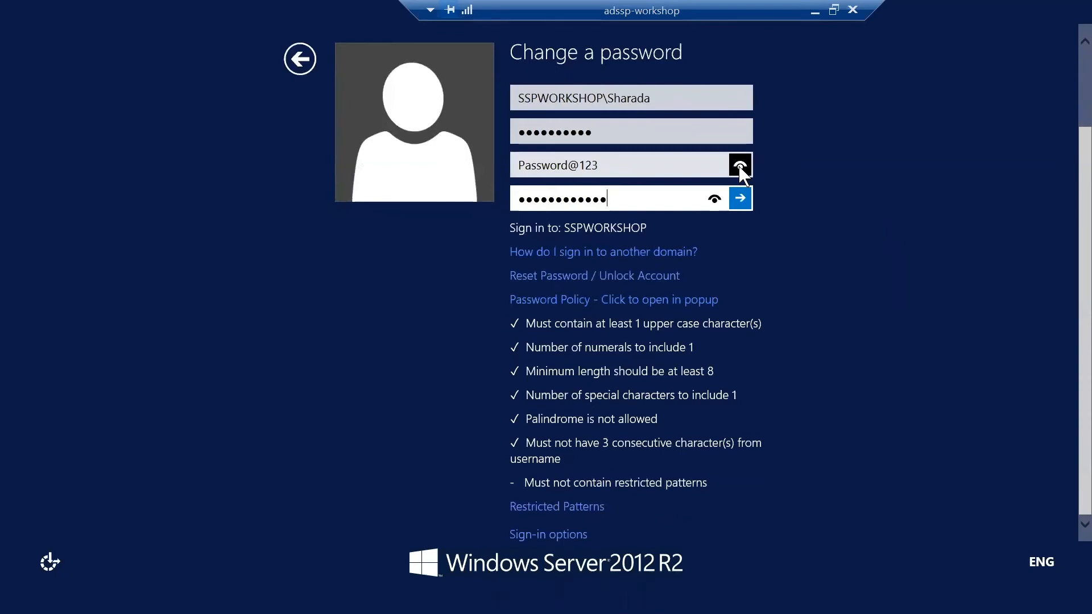
{"action": "left_click", "coordinate": [676, 166]}
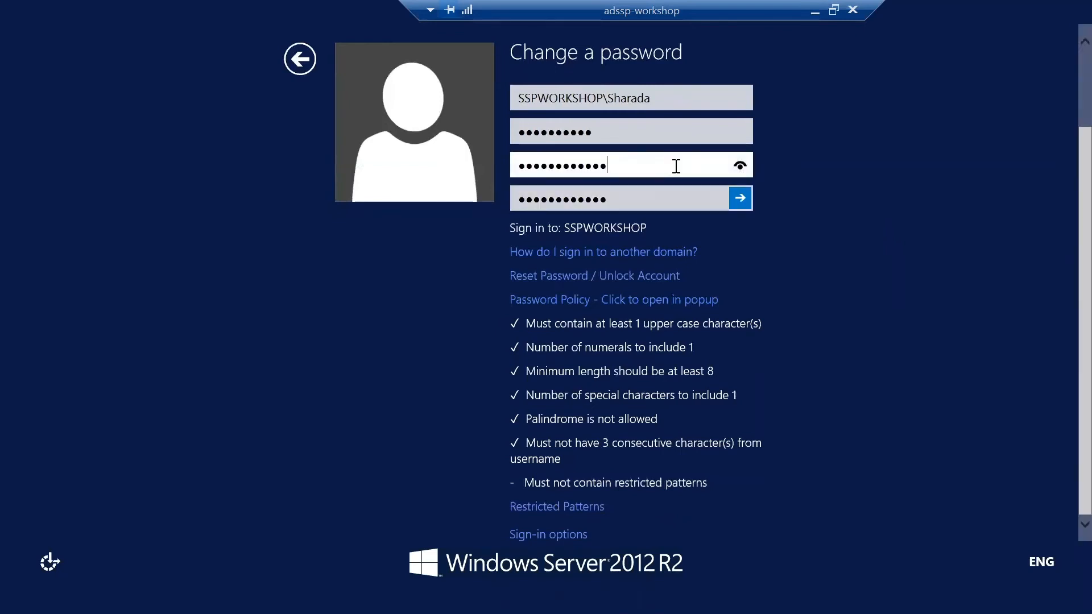
{"action": "left_click", "coordinate": [657, 202]}
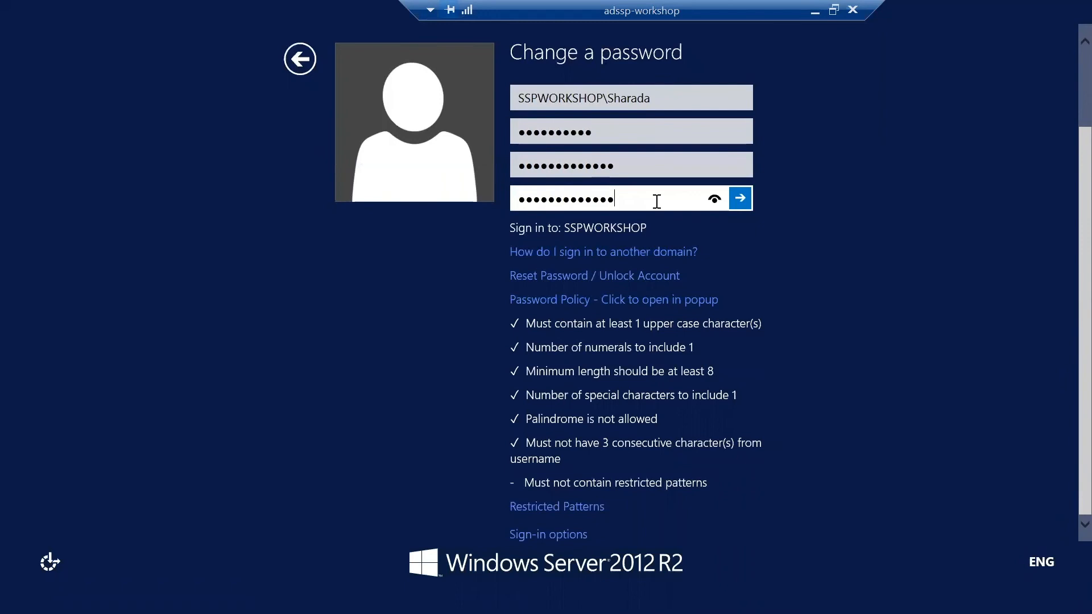
{"action": "left_click", "coordinate": [714, 202]}
{"action": "left_click", "coordinate": [746, 199]}
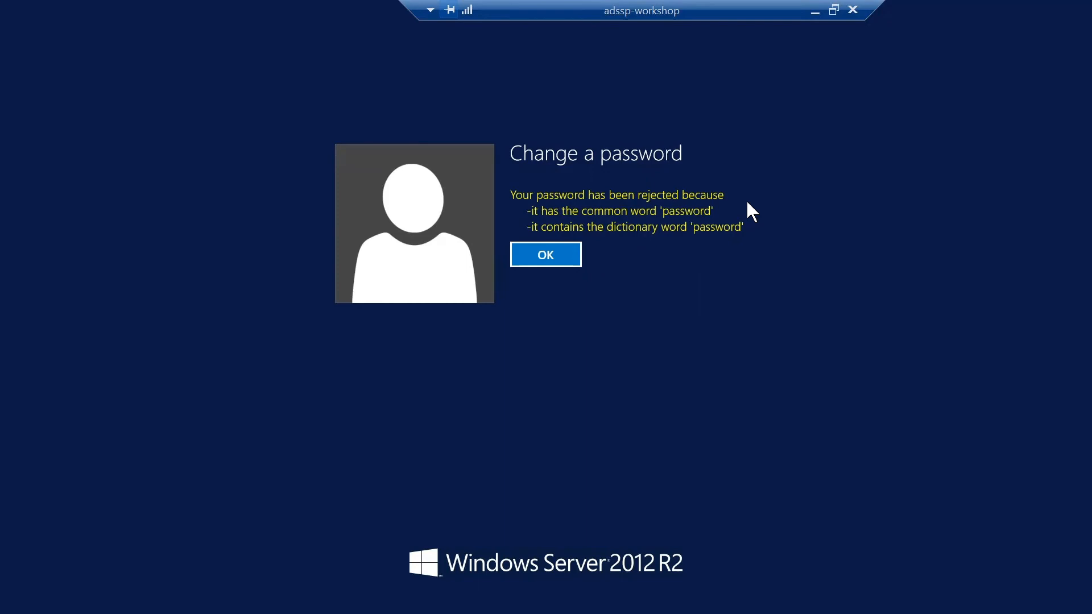
Dismiss the password change result and leave the Windows security options screen to return to the desktop.
{"action": "key", "text": "Return"}
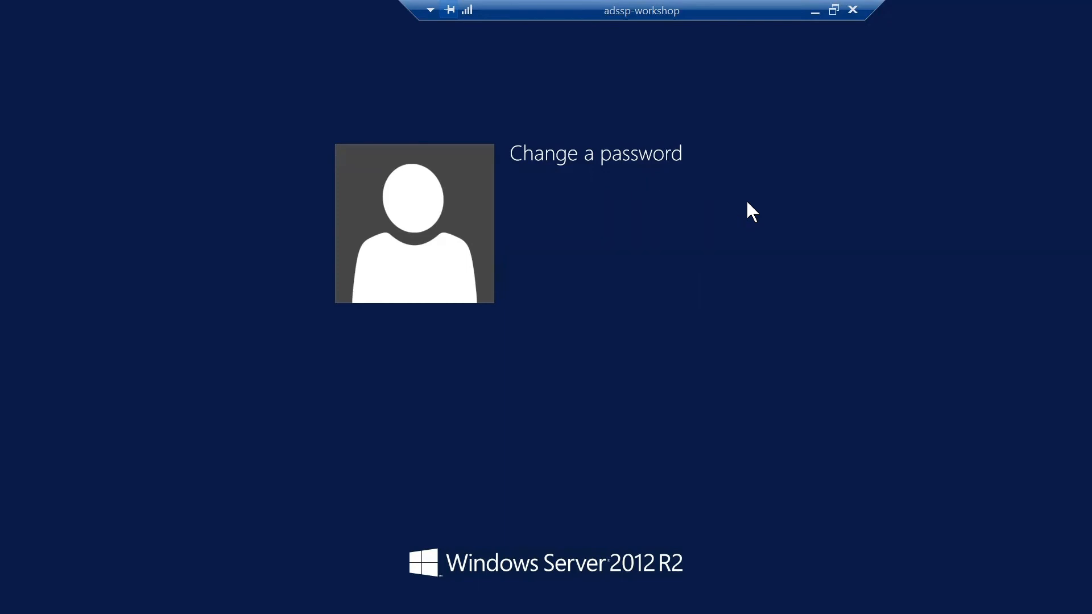
{"action": "key", "text": "Escape"}
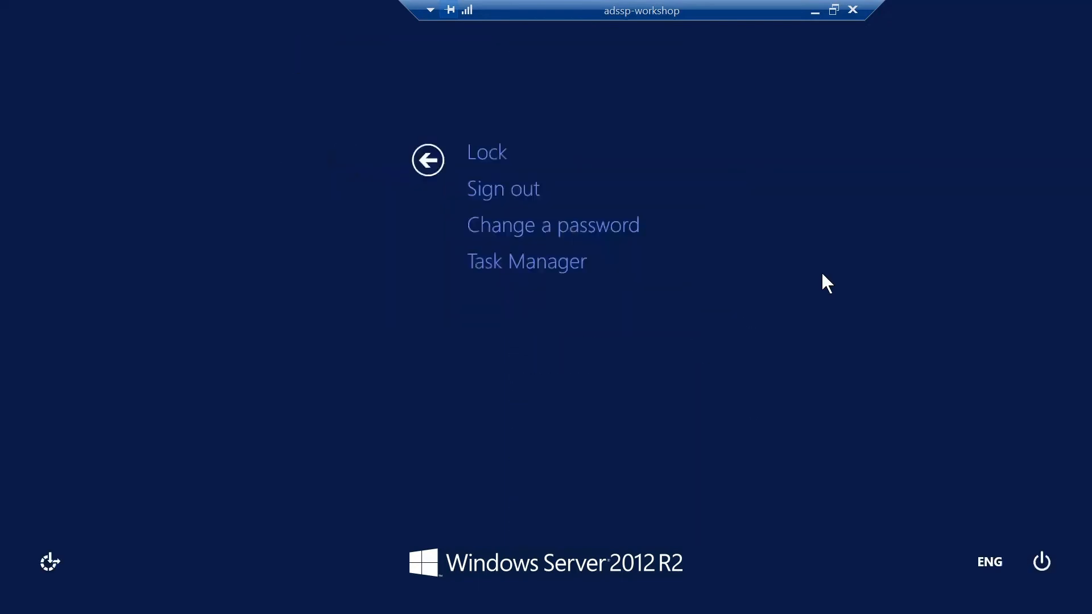
{"action": "key", "text": "Escape"}
Log in to ADSelfService Plus with the prefilled admin account and open the Password Policy Enforcer configuration.
{"action": "left_click", "coordinate": [435, 329]}
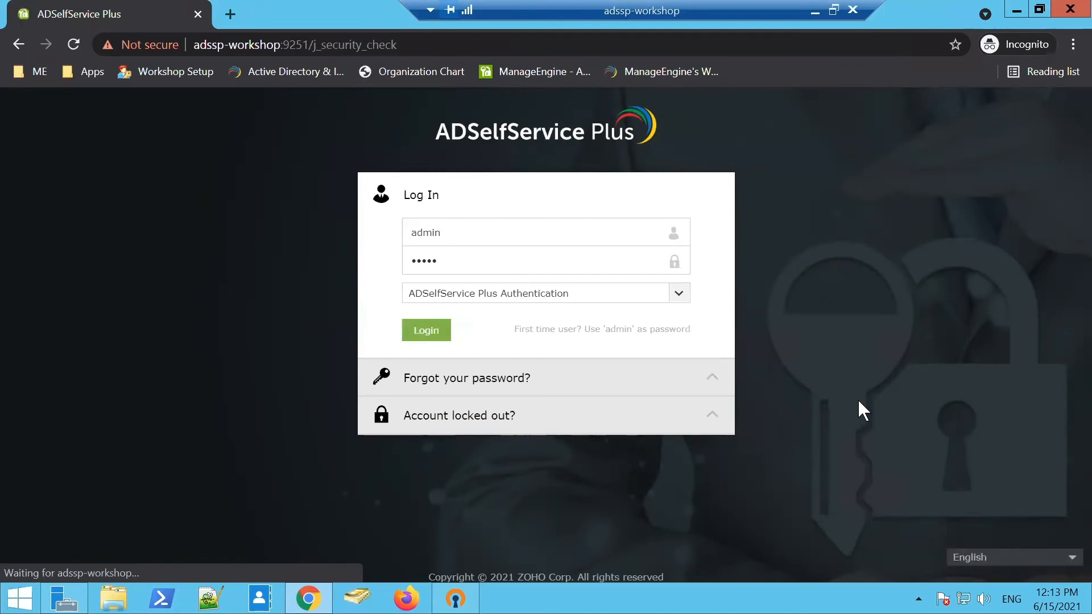
{"action": "left_click", "coordinate": [424, 330]}
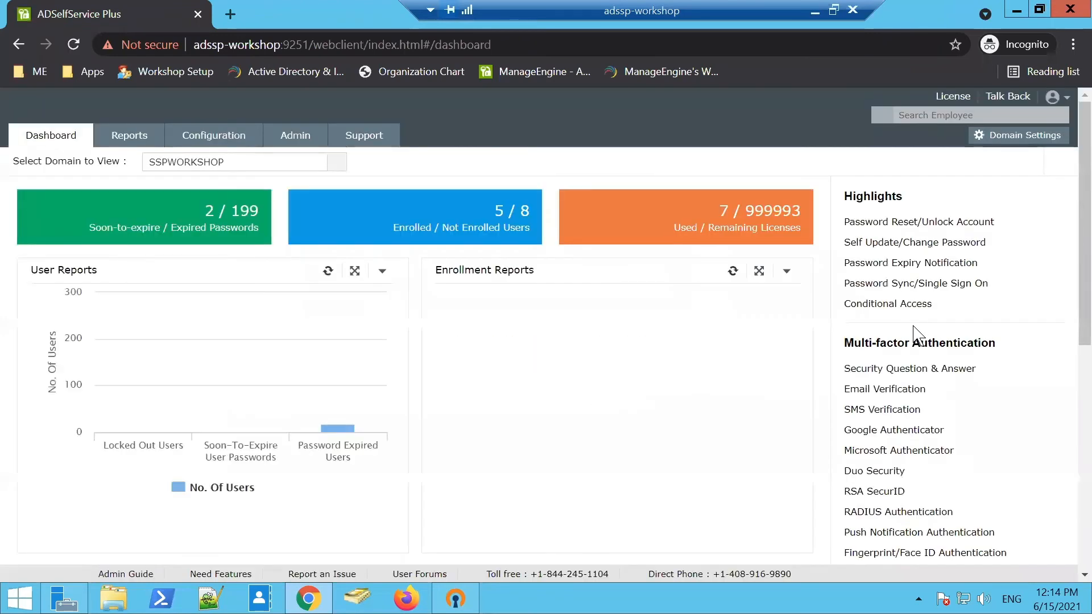
{"action": "left_click", "coordinate": [200, 145]}
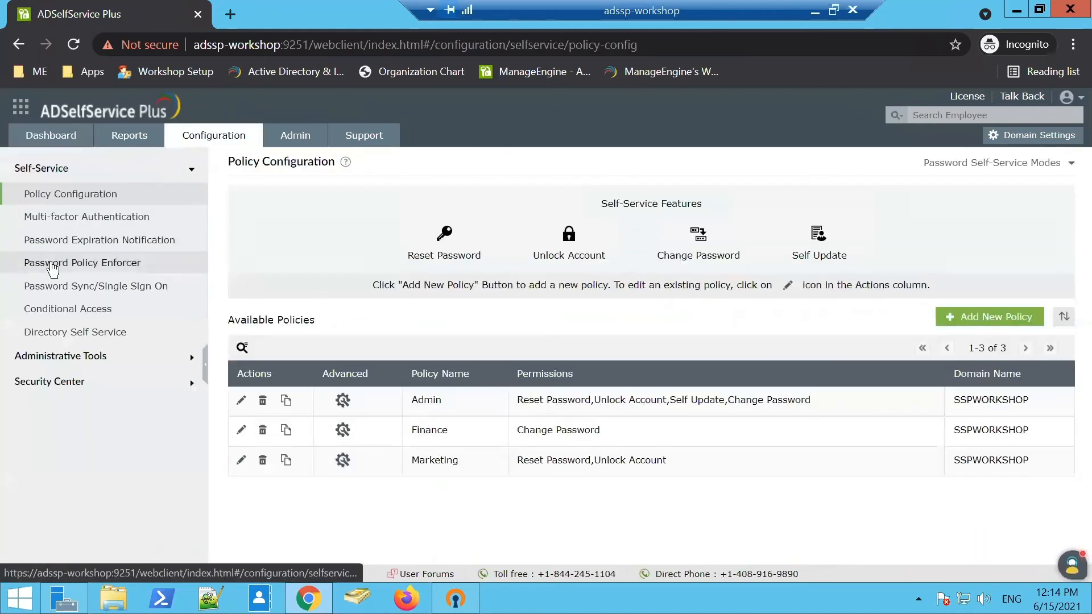
{"action": "left_click", "coordinate": [40, 263]}
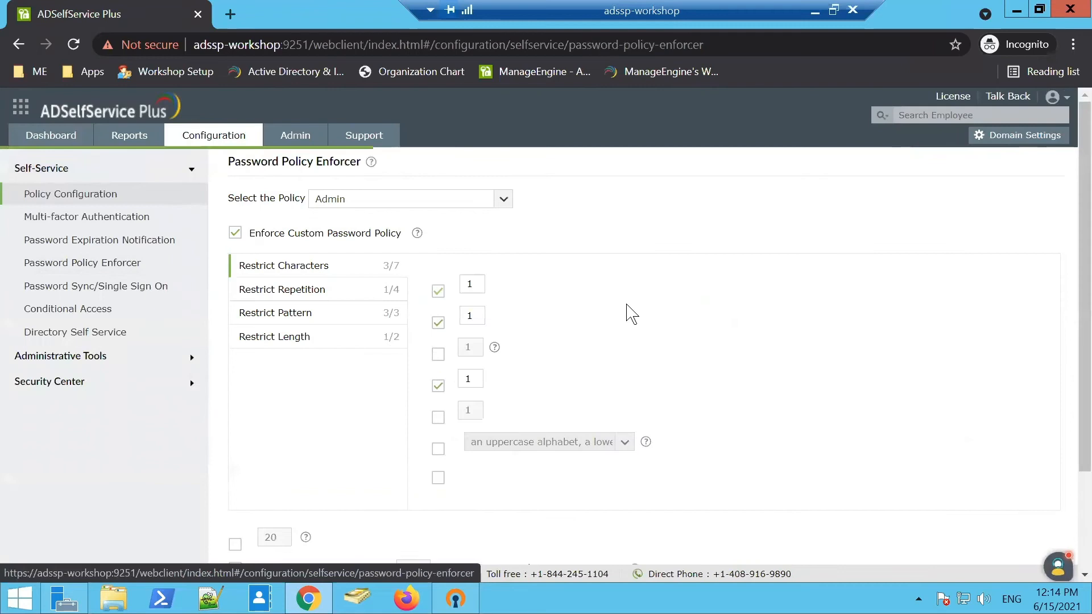
Review the Admin policy's character rules, its general enforcement options and the policies available for selection.
{"action": "scroll", "coordinate": [626, 303], "scroll_direction": "down", "scroll_amount": 2}
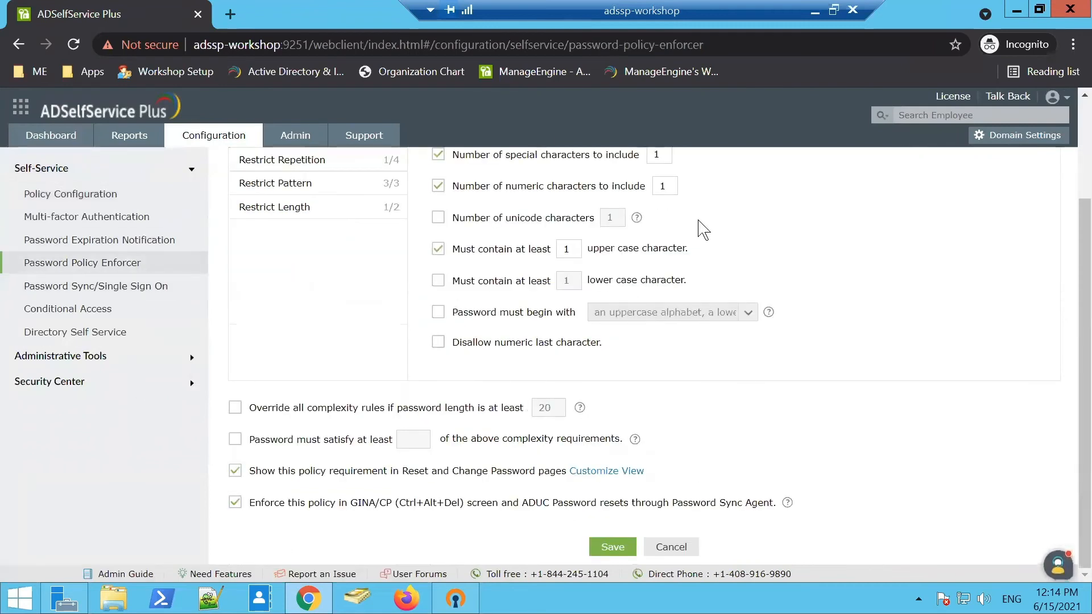
{"action": "scroll", "coordinate": [699, 223], "scroll_direction": "up", "scroll_amount": 2}
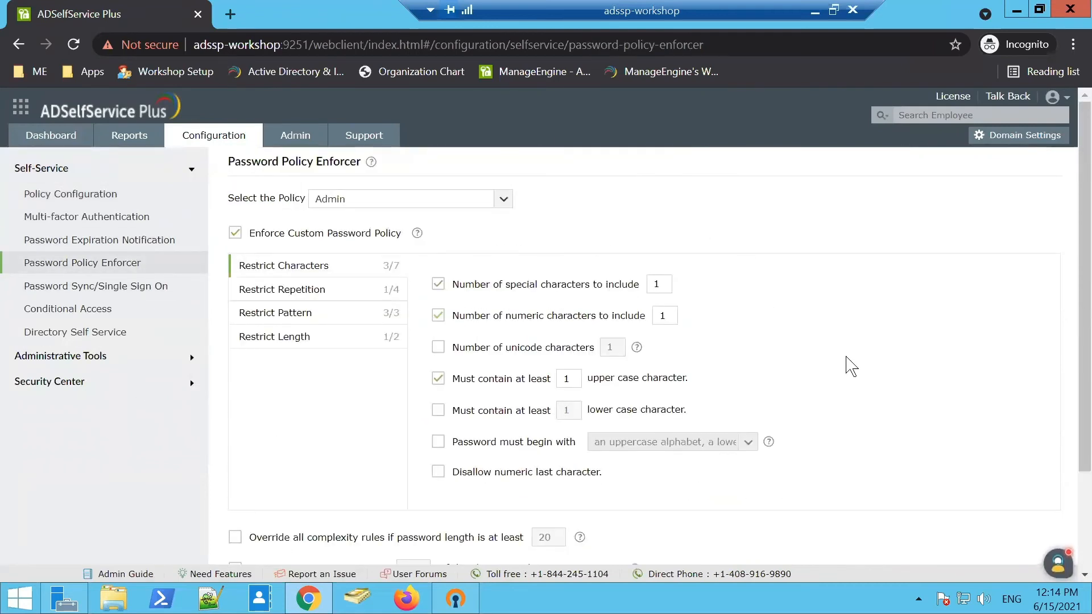
{"action": "left_click", "coordinate": [432, 199]}
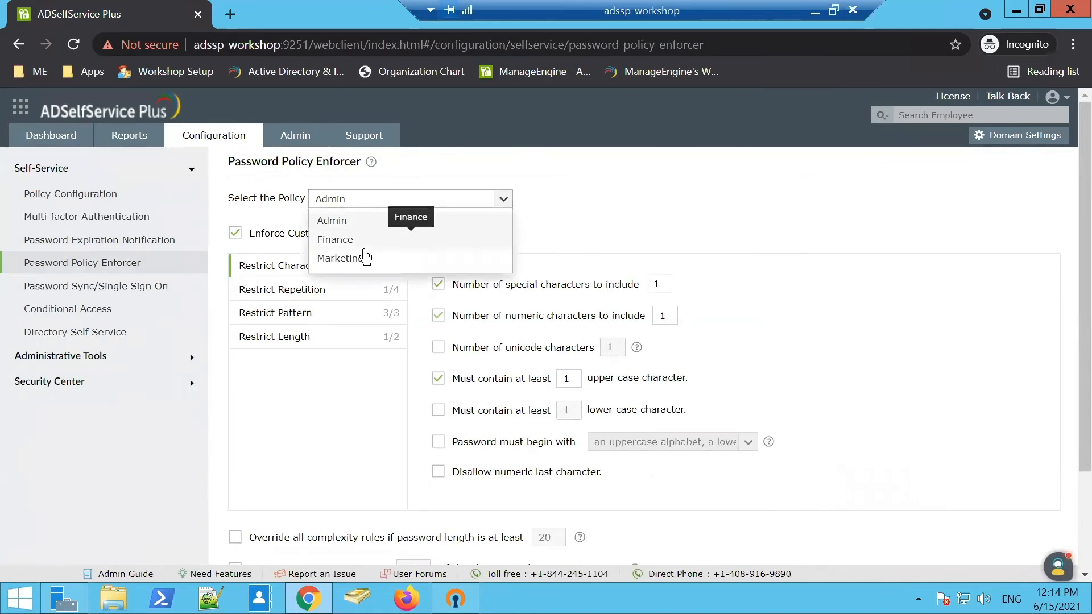
{"action": "scroll", "coordinate": [480, 352], "scroll_direction": "down", "scroll_amount": 2}
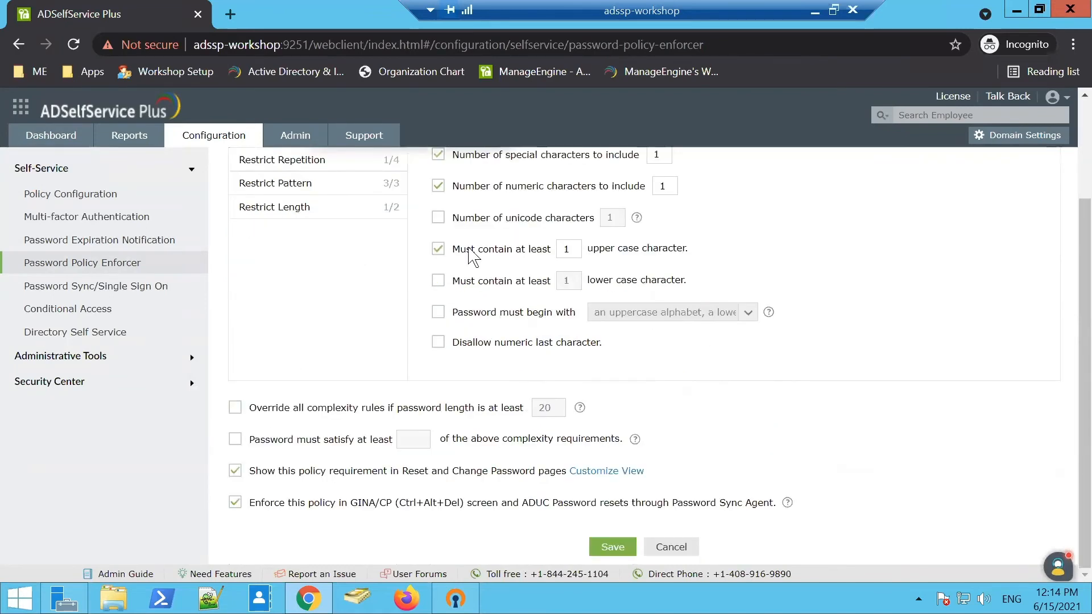
{"action": "scroll", "coordinate": [751, 360], "scroll_direction": "up", "scroll_amount": 2}
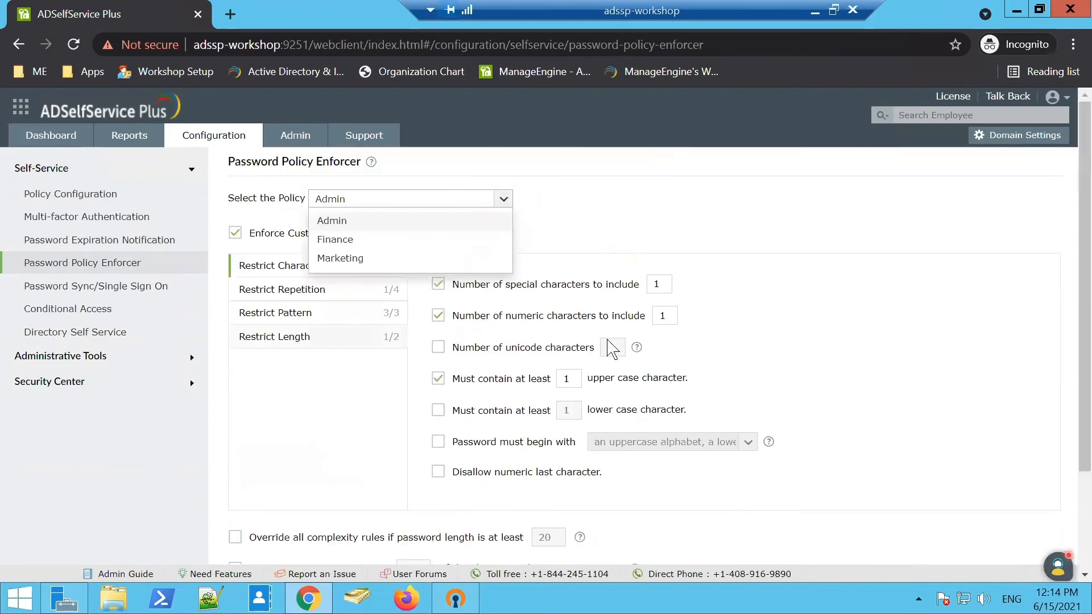
{"action": "left_click", "coordinate": [309, 439]}
Review the Admin policy's pattern, repetition, character and length restrictions, along with the options for enforcing the policy.
{"action": "left_click", "coordinate": [284, 325]}
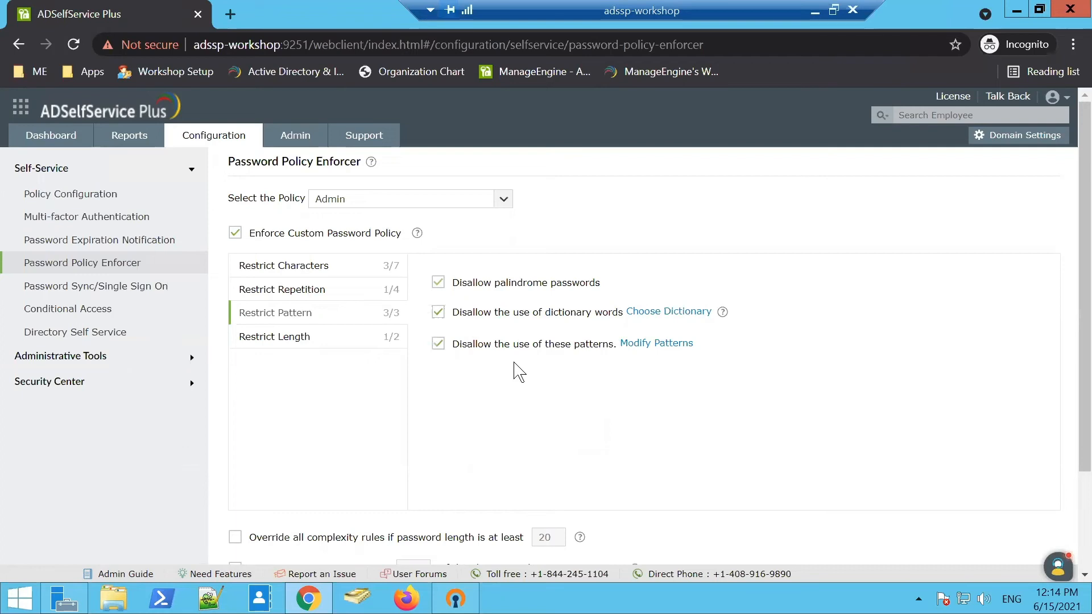
{"action": "left_click", "coordinate": [347, 287]}
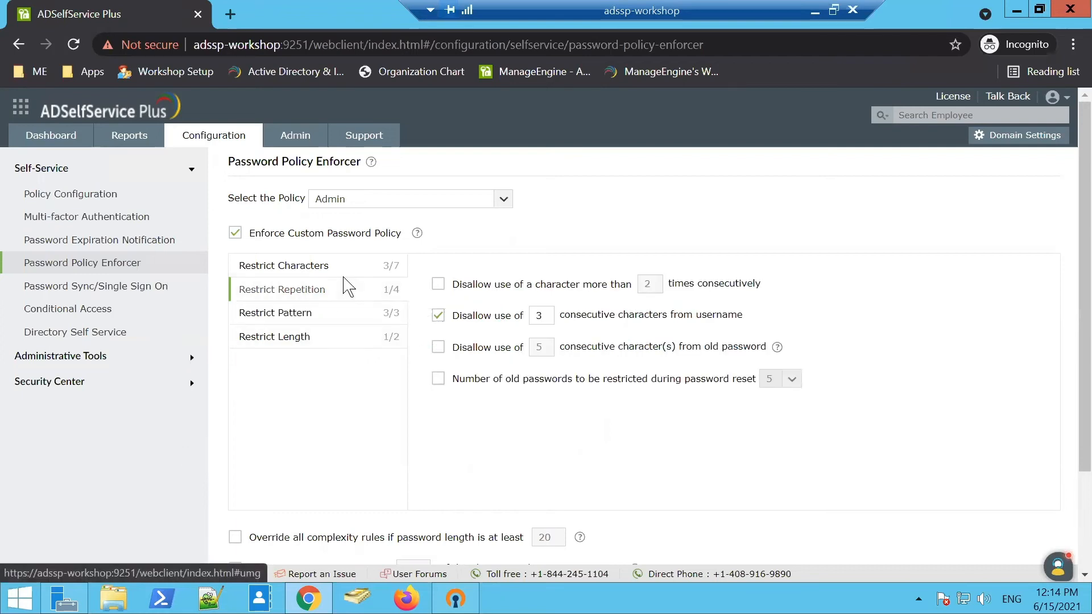
{"action": "left_click", "coordinate": [344, 274]}
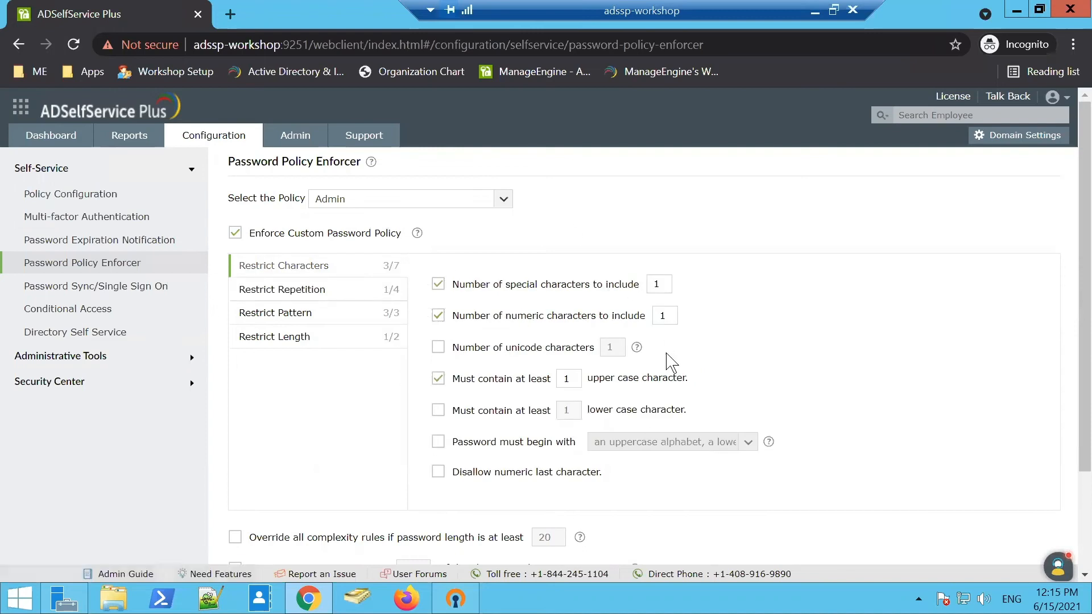
{"action": "left_click", "coordinate": [324, 288]}
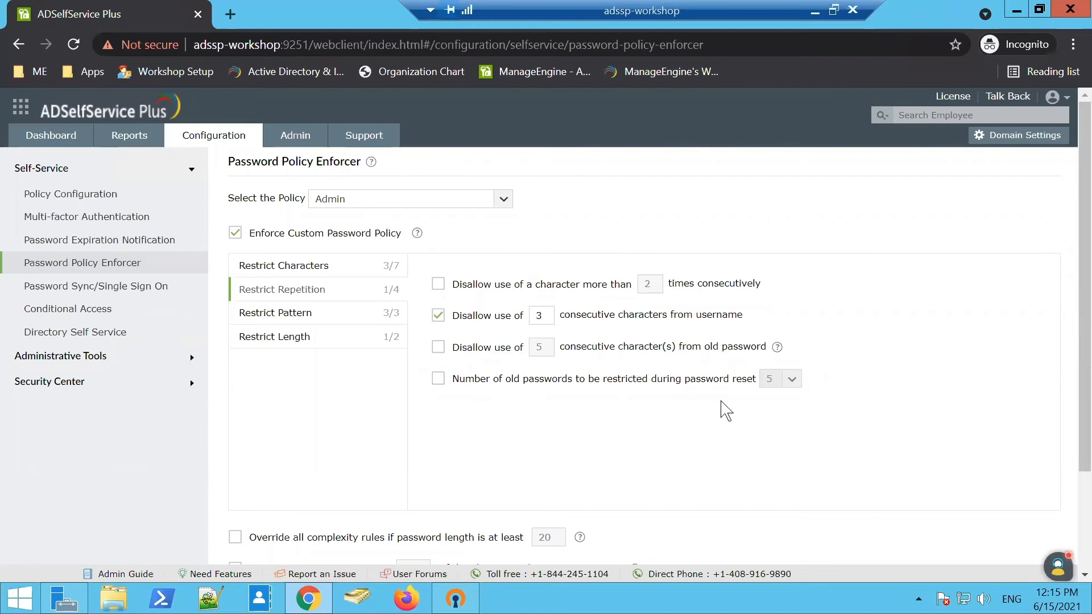
{"action": "left_click", "coordinate": [306, 337]}
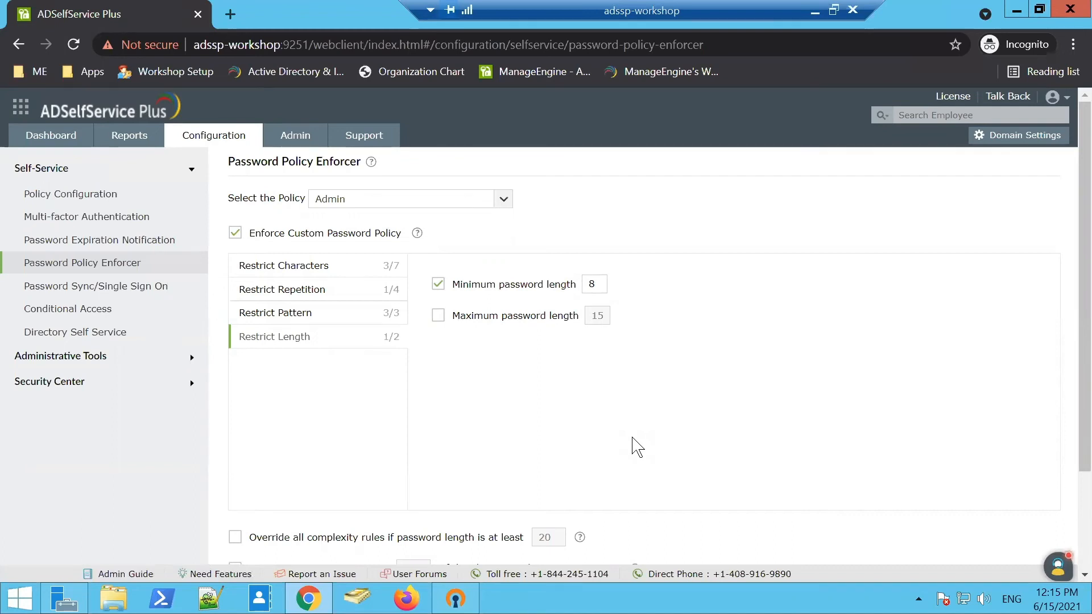
{"action": "scroll", "coordinate": [747, 312], "scroll_direction": "down", "scroll_amount": 3}
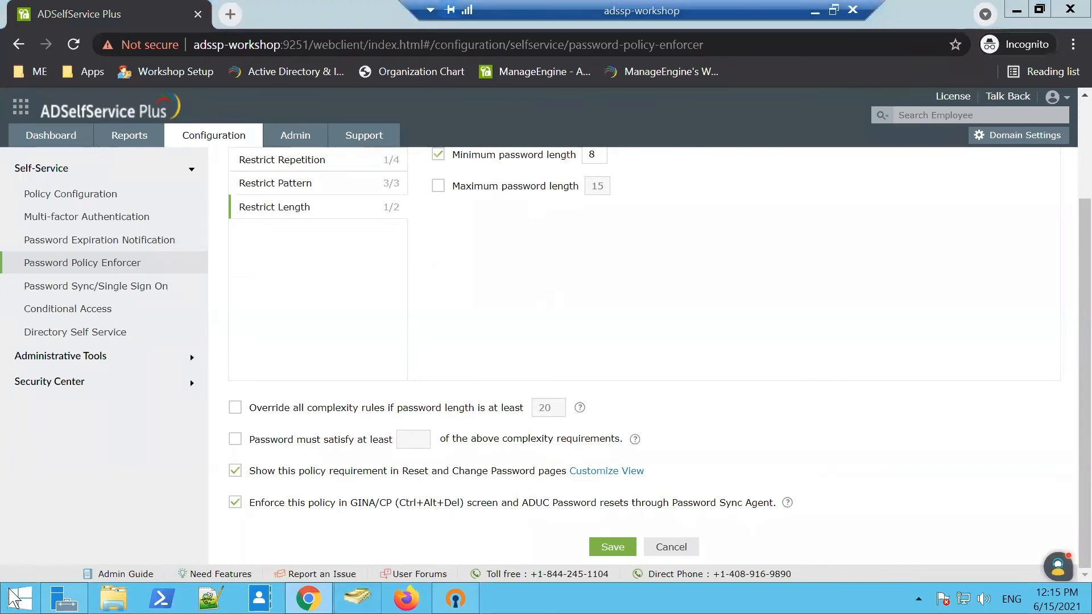
Switch to OpenVPN Connect, disconnect the active VPN profile and close the application.
{"action": "key", "text": "super"}
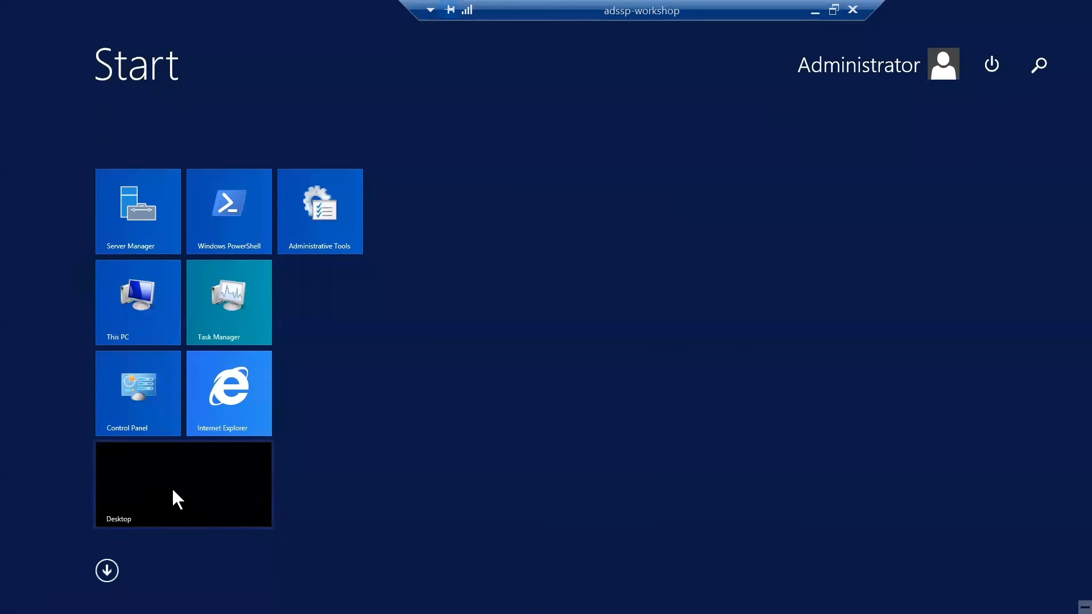
{"action": "left_click", "coordinate": [172, 487]}
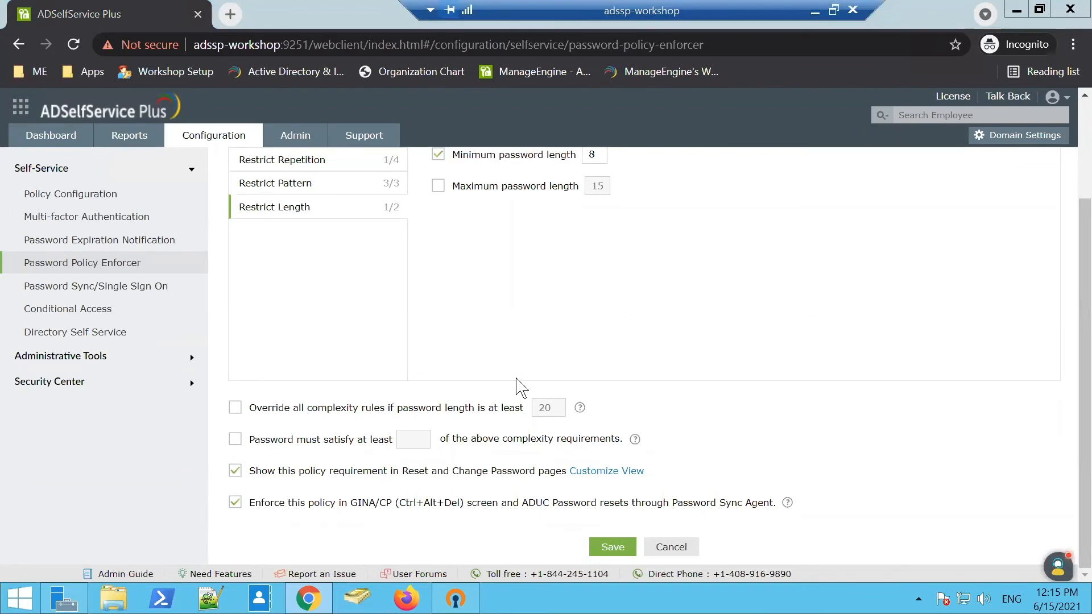
{"action": "mouse_move", "coordinate": [455, 597]}
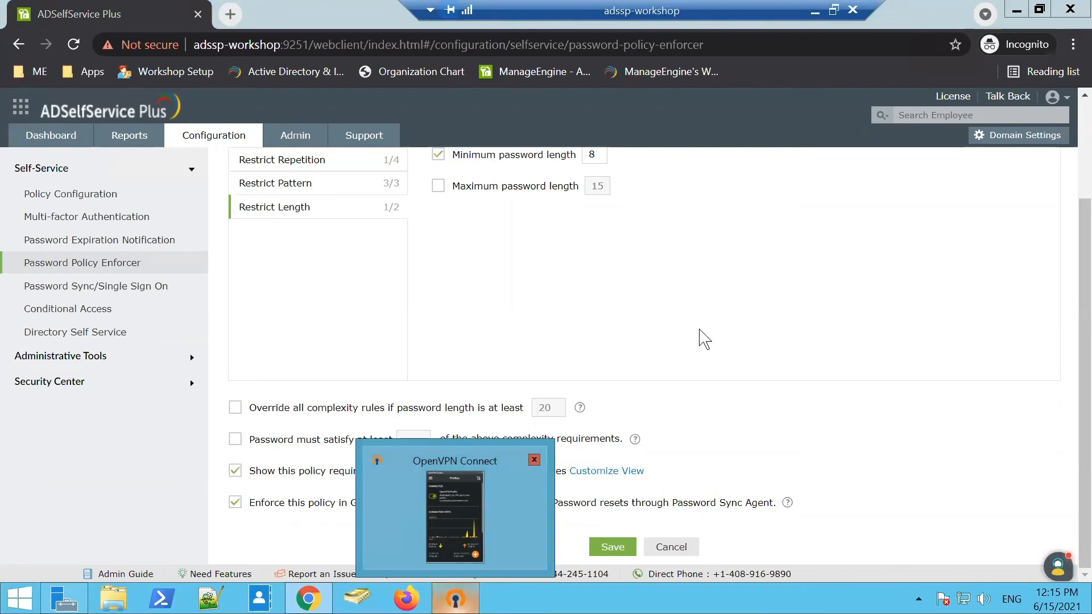
{"action": "left_click", "coordinate": [436, 510]}
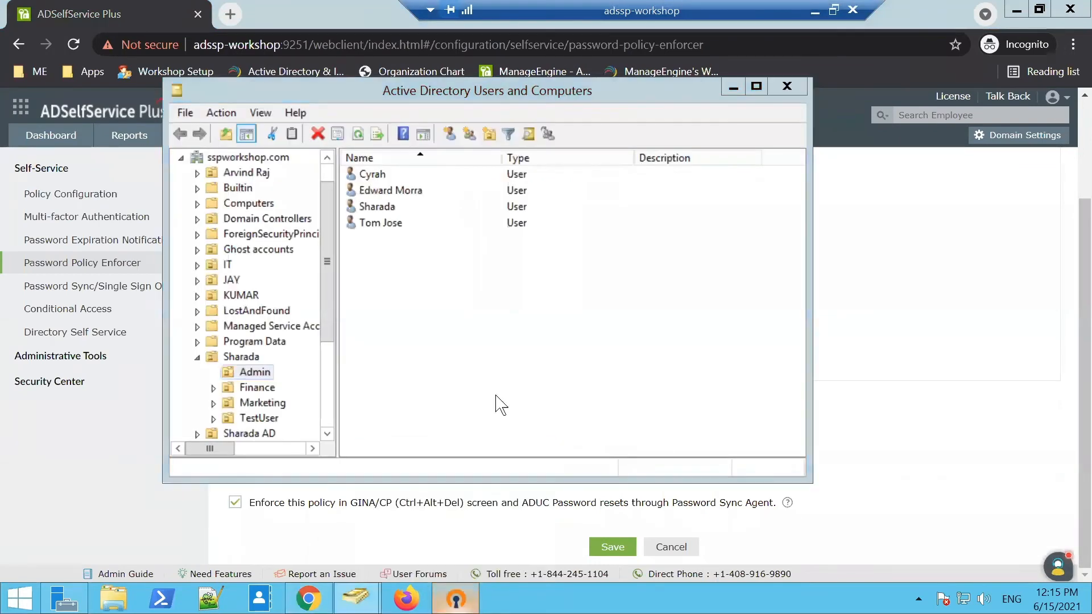
{"action": "left_click", "coordinate": [664, 174]}
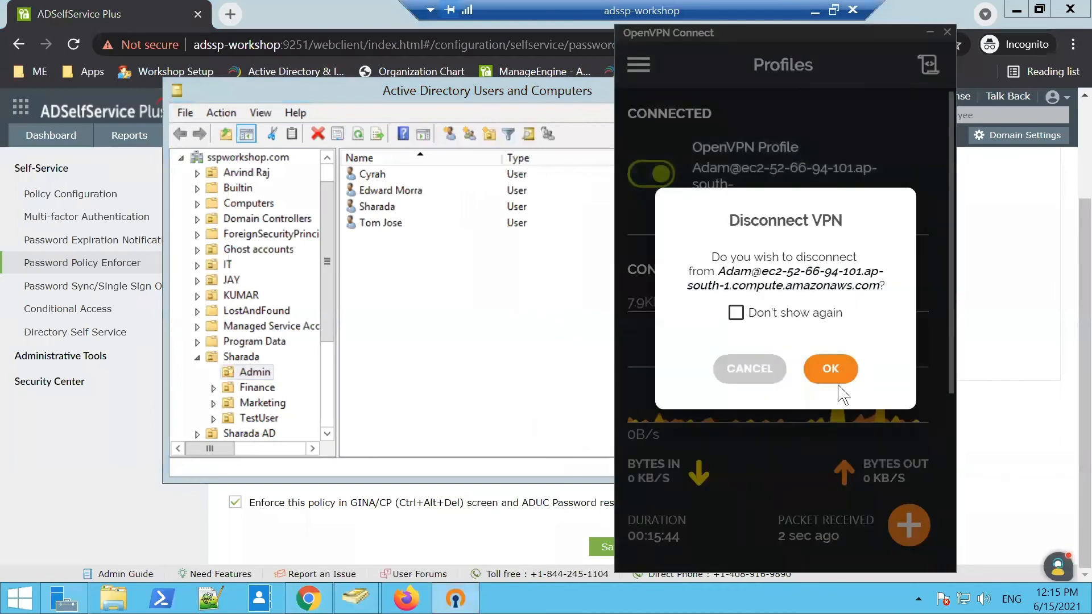
{"action": "left_click", "coordinate": [831, 368]}
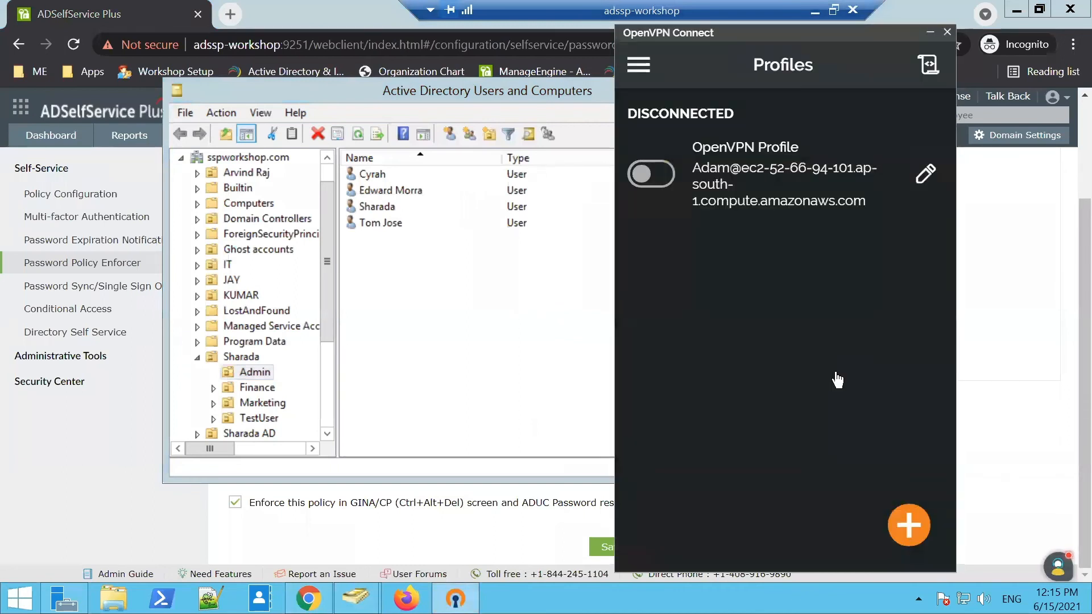
{"action": "left_click", "coordinate": [946, 33]}
Try to reset the domain user's password in Active Directory Users and Computers, entering a new password and its confirmation.
{"action": "left_click", "coordinate": [377, 208]}
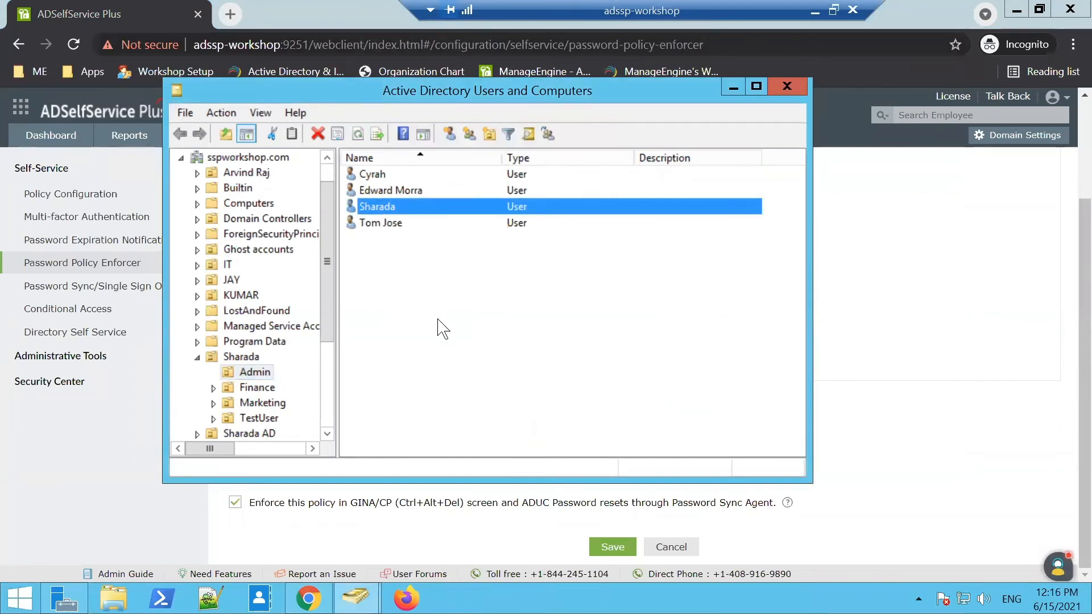
{"action": "key", "text": "shift+F10"}
{"action": "left_click", "coordinate": [442, 296]}
{"action": "type", "text": "••"}
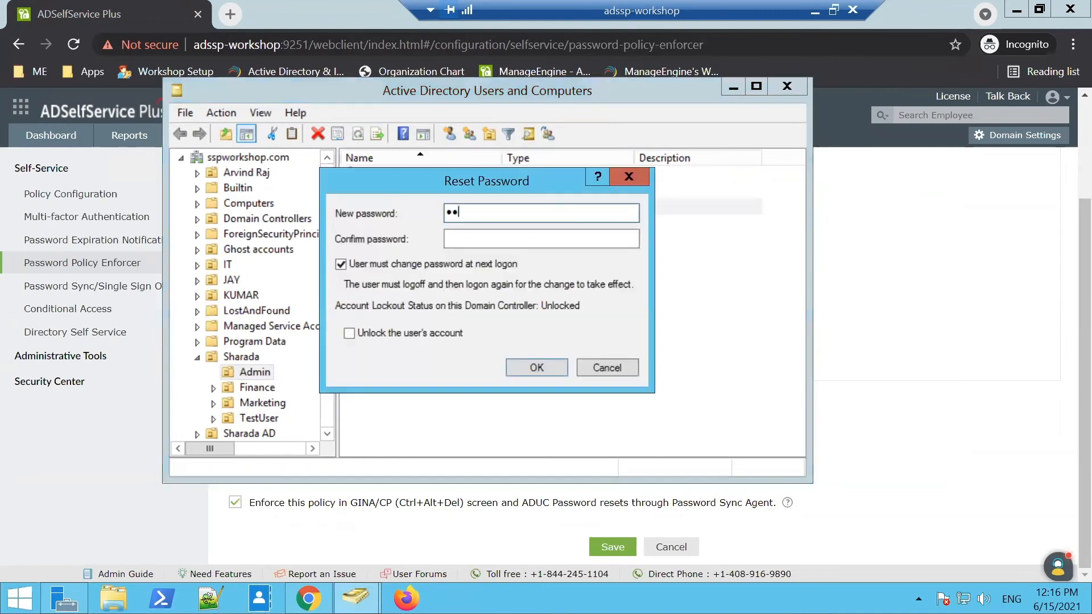
{"action": "type", "text": "••••••"}
{"action": "key", "text": "Tab"}
{"action": "type", "text": "••••"}
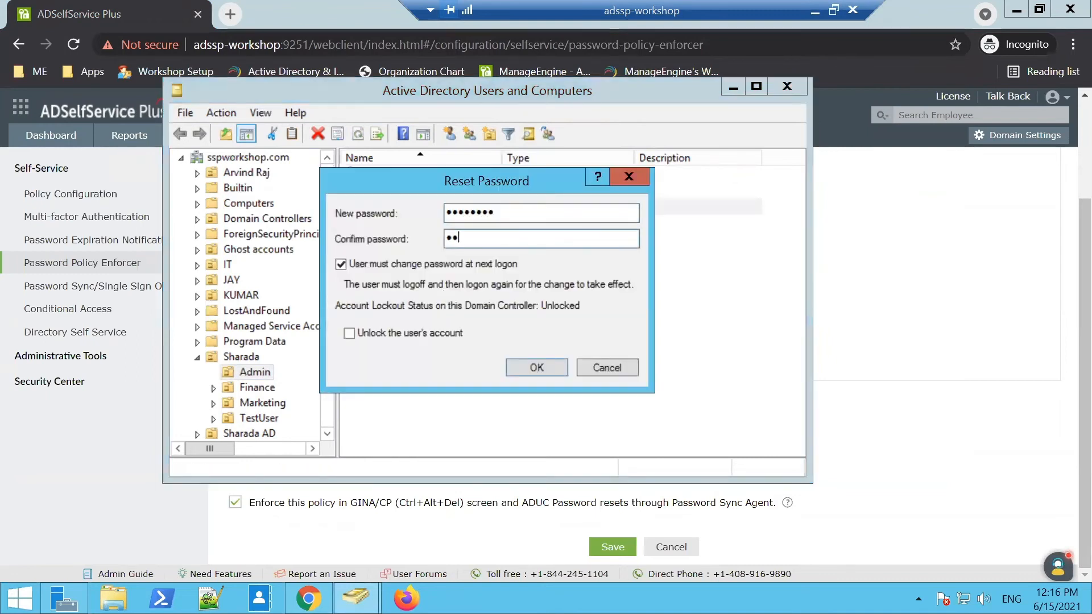
{"action": "type", "text": "••"}
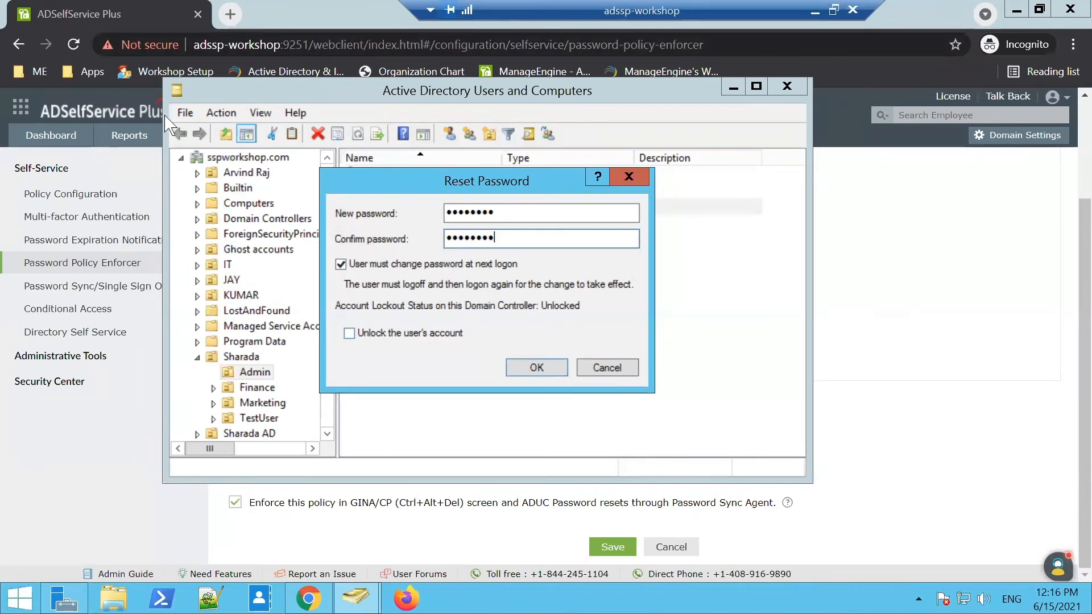
{"action": "left_click", "coordinate": [554, 369]}
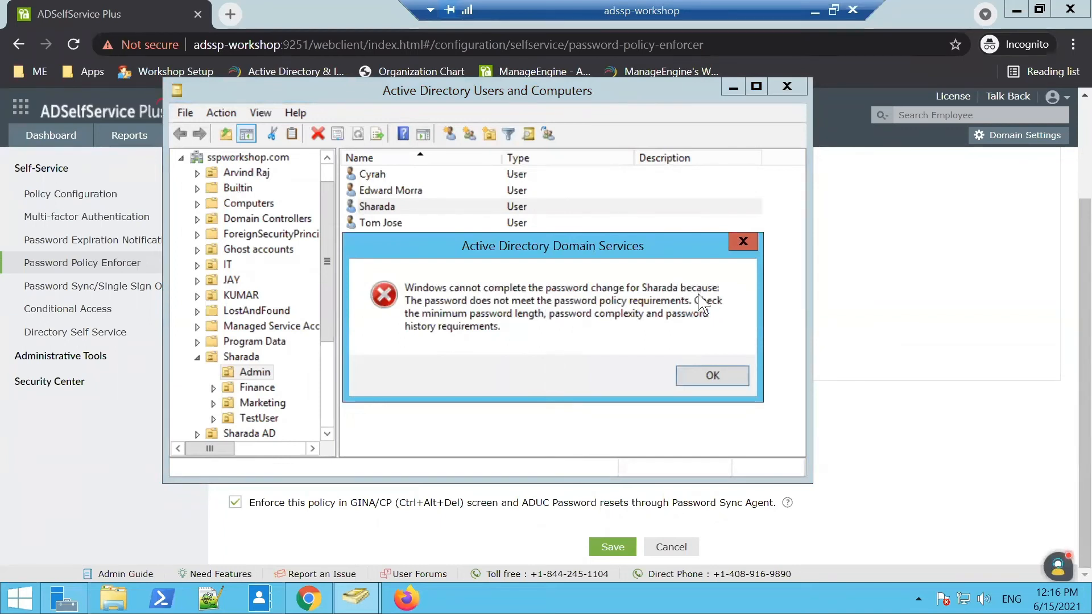
Dismiss the password reset dialog and close Active Directory Users and Computers to return to the Password Policy Enforcer page.
{"action": "key", "text": "super"}
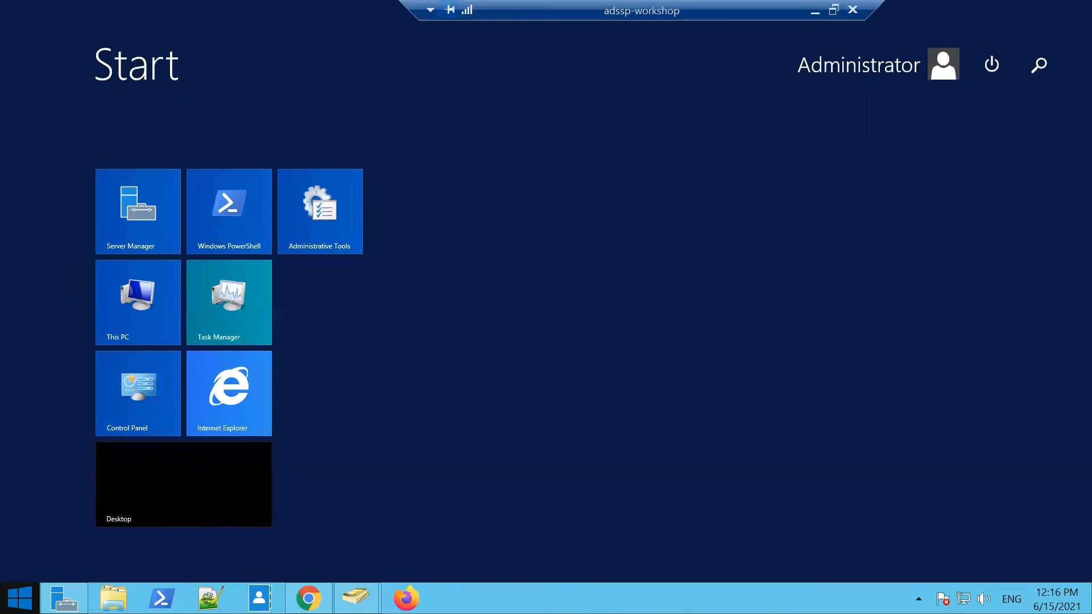
{"action": "left_click", "coordinate": [176, 509]}
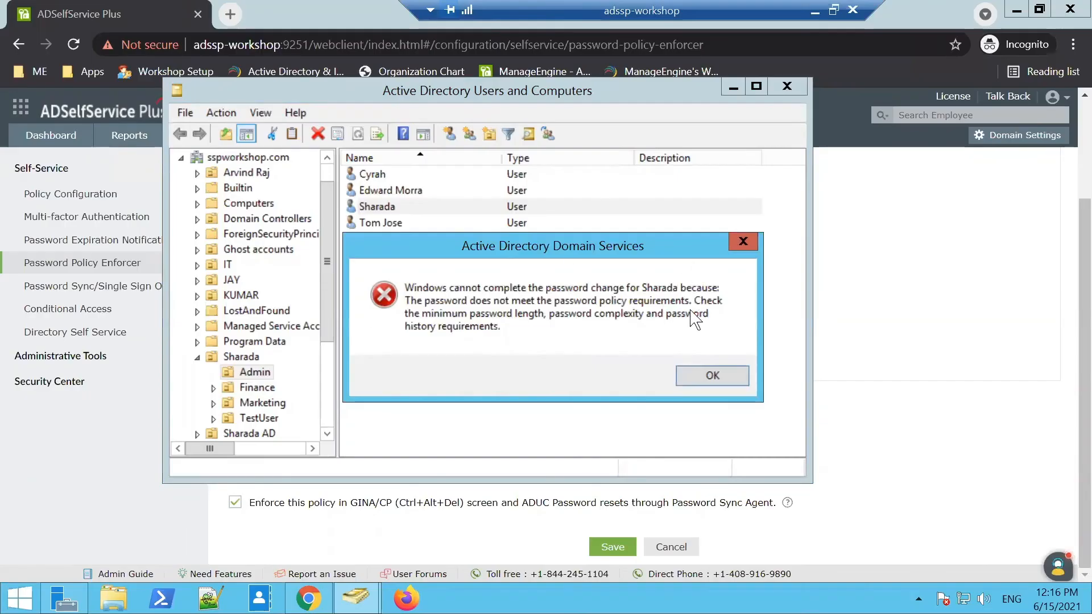
{"action": "left_click", "coordinate": [713, 376]}
{"action": "left_click", "coordinate": [786, 86]}
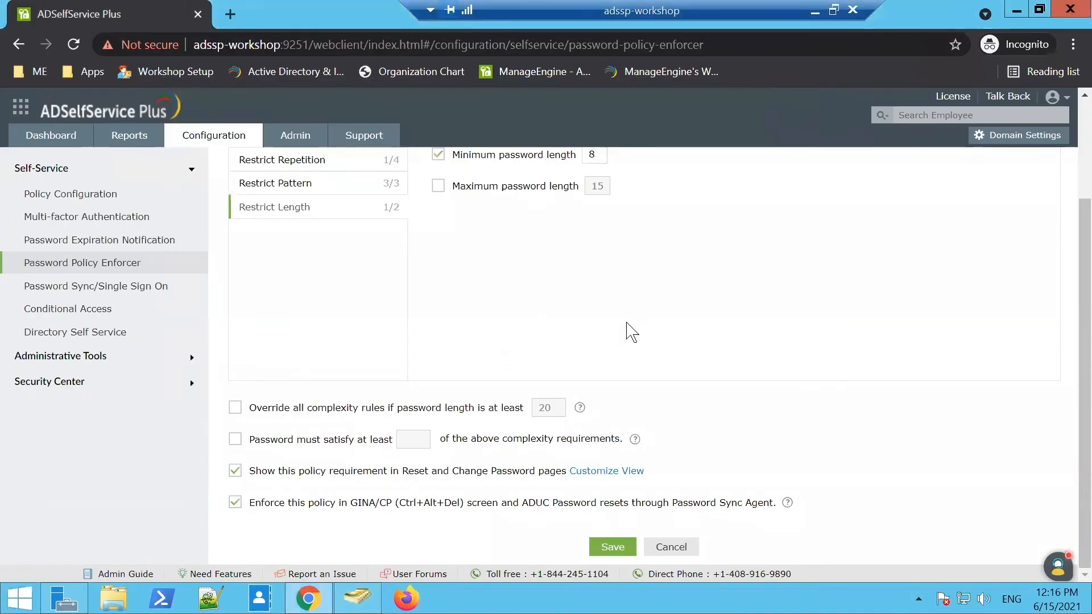
Open the User Attempts Audit Report among the audit reports and review each attempt's user, time, source, domain, attempt count and type.
{"action": "scroll", "coordinate": [310, 464], "scroll_direction": "up", "scroll_amount": 3}
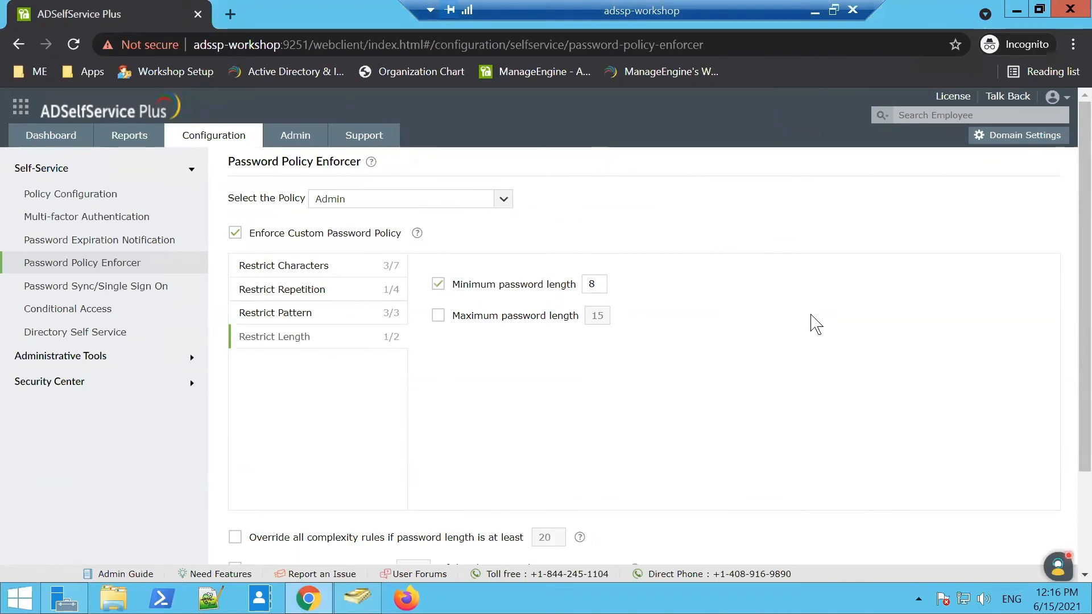
{"action": "left_click", "coordinate": [146, 139]}
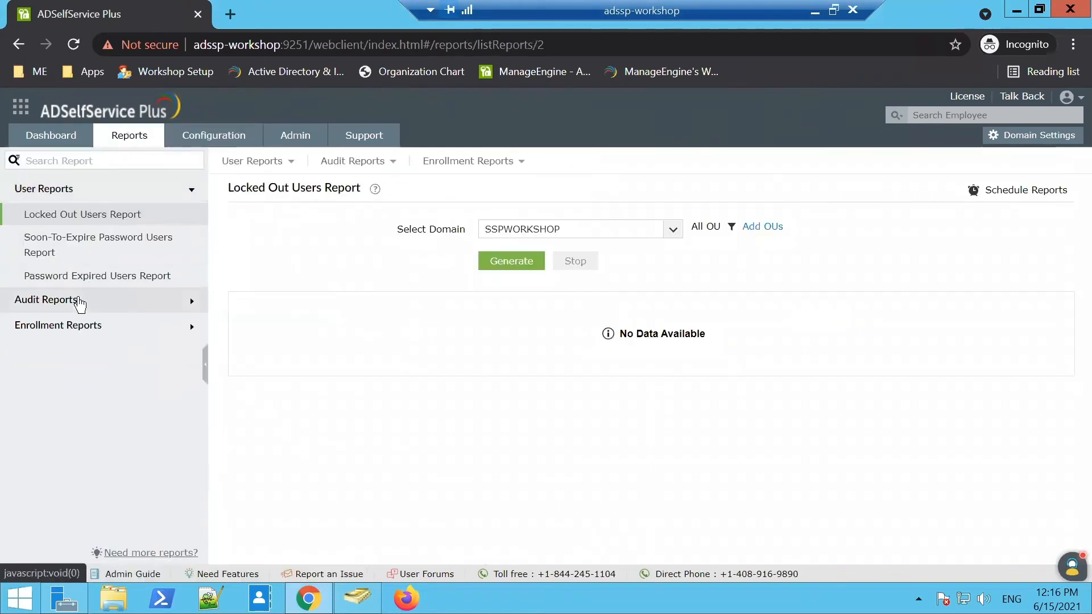
{"action": "left_click", "coordinate": [78, 302]}
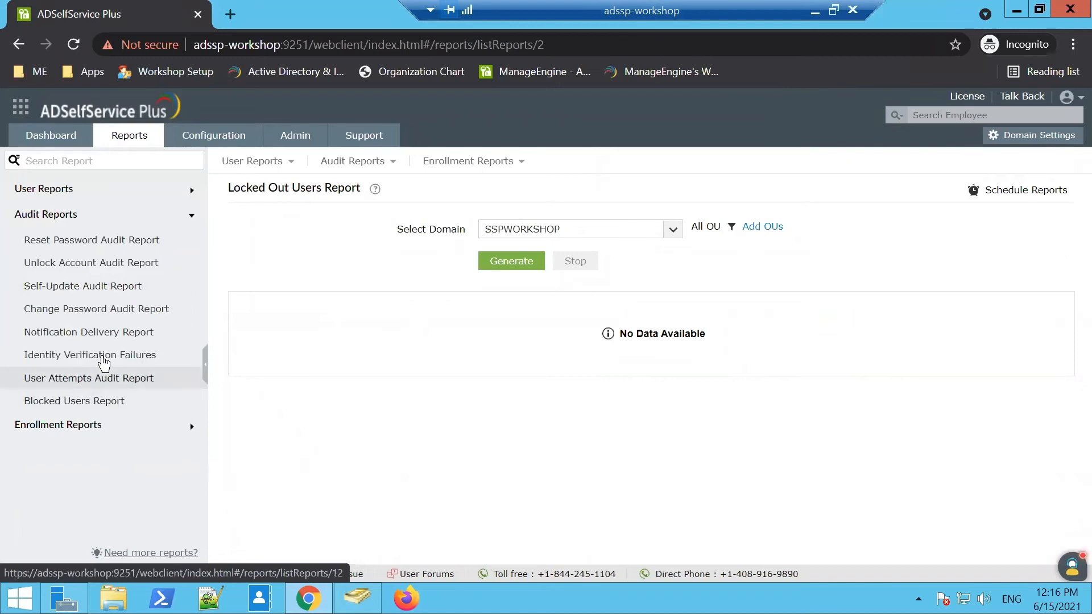
{"action": "left_click", "coordinate": [100, 382]}
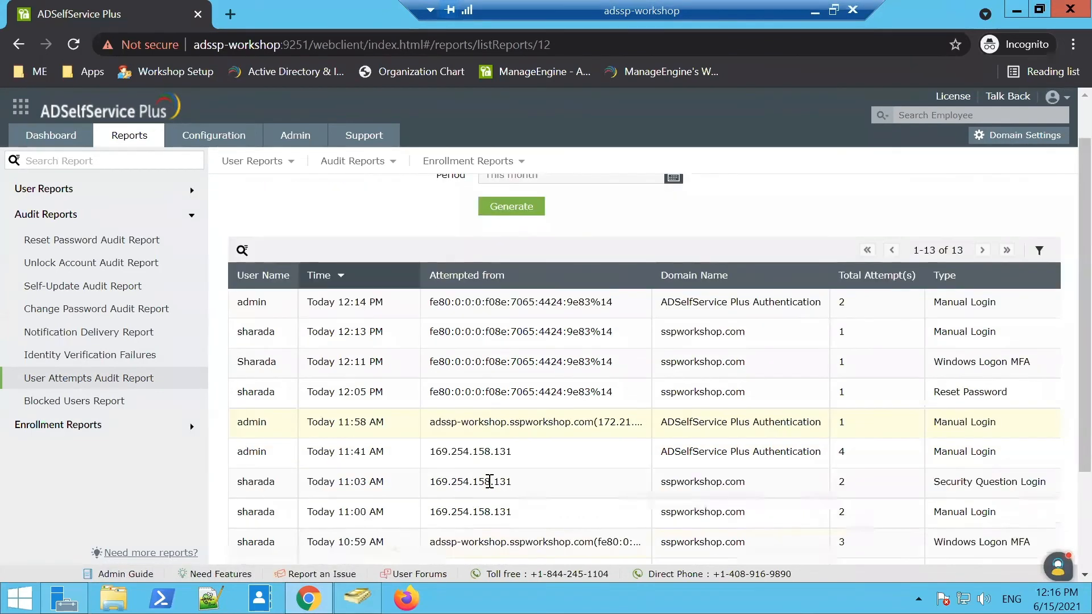
{"action": "scroll", "coordinate": [489, 482], "scroll_direction": "down", "scroll_amount": 3}
{"action": "scroll", "coordinate": [490, 489], "scroll_direction": "up", "scroll_amount": 3}
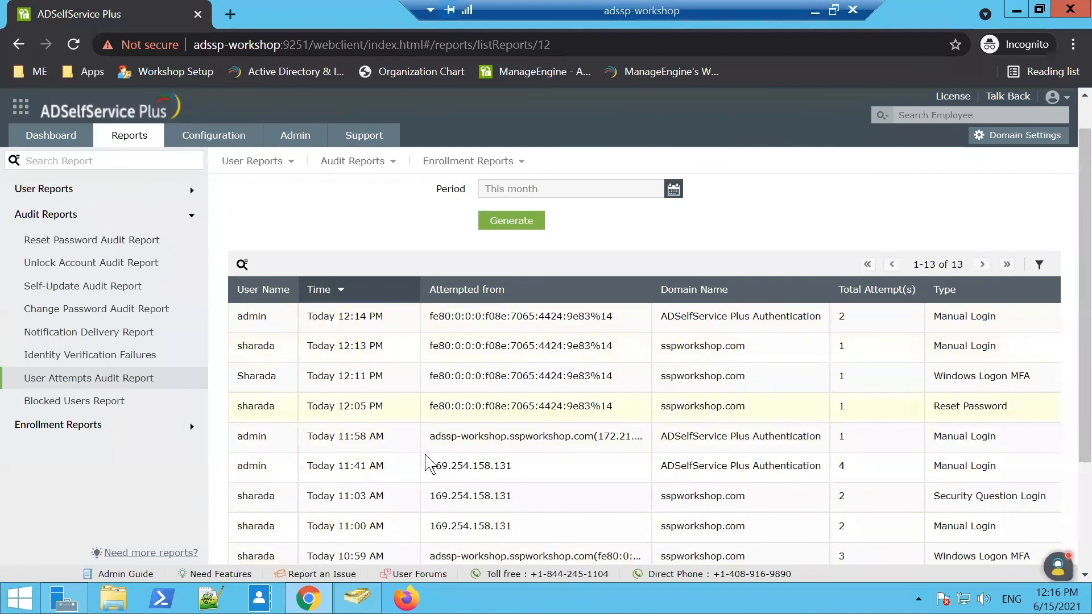
{"action": "scroll", "coordinate": [432, 464], "scroll_direction": "down", "scroll_amount": 3}
{"action": "scroll", "coordinate": [1001, 398], "scroll_direction": "up", "scroll_amount": 4}
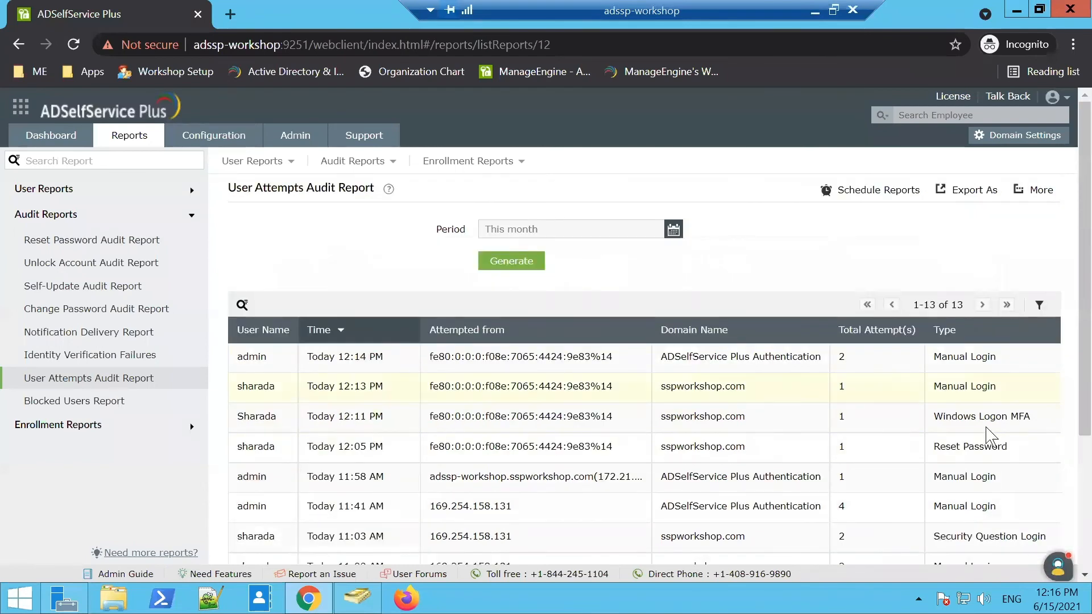
{"action": "scroll", "coordinate": [985, 415], "scroll_direction": "down", "scroll_amount": 2}
{"action": "scroll", "coordinate": [983, 416], "scroll_direction": "down", "scroll_amount": 2}
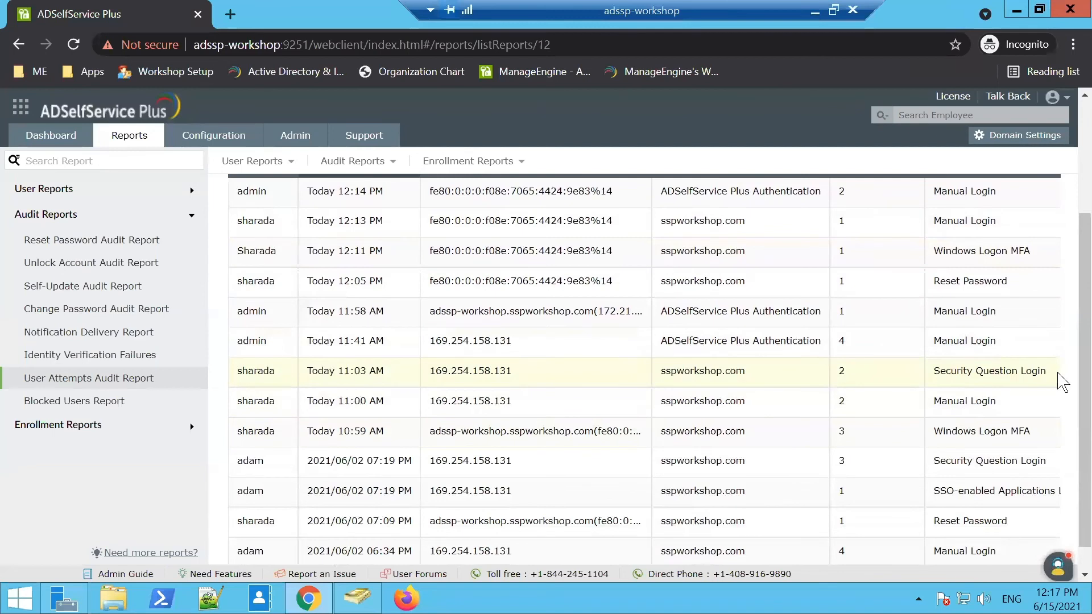
{"action": "scroll", "coordinate": [797, 373], "scroll_direction": "up", "scroll_amount": 3}
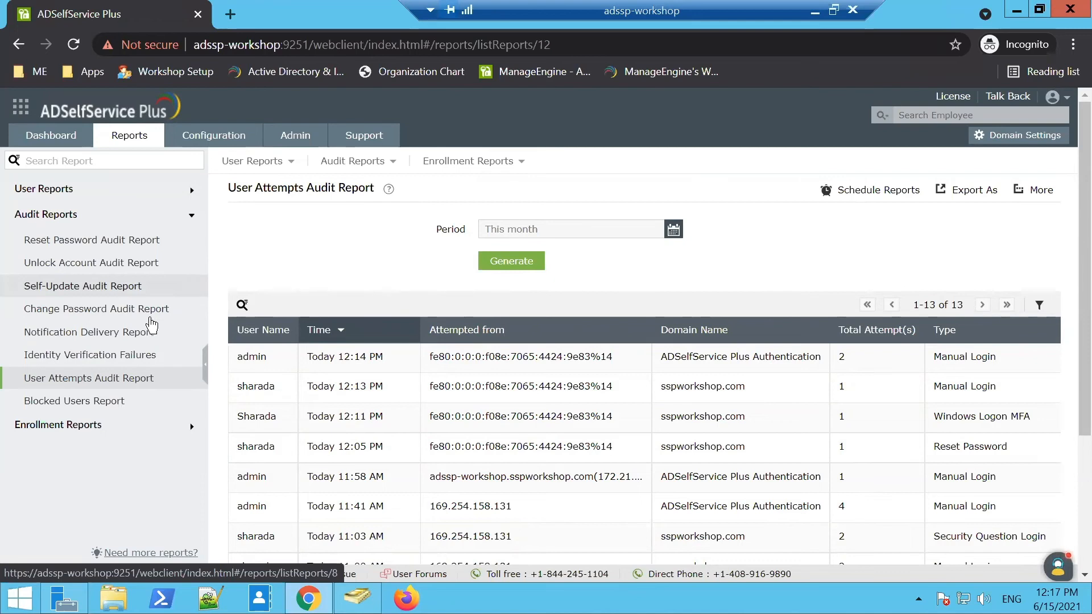
View the Identity Verification Failures audit report and the Soon-To-Expire Password Users Report.
{"action": "left_click", "coordinate": [100, 360]}
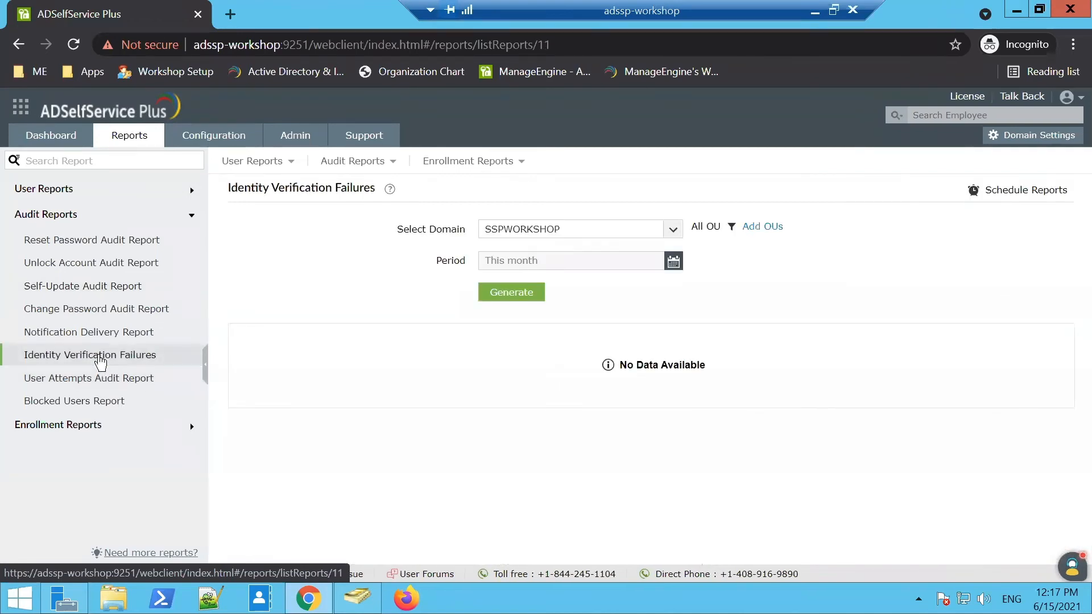
{"action": "left_click", "coordinate": [92, 191]}
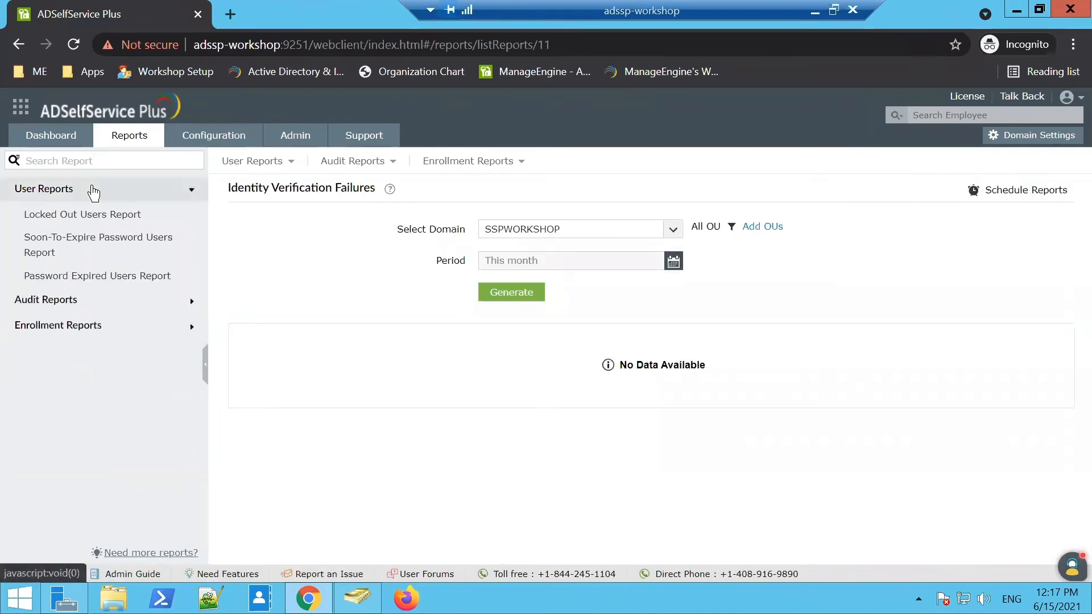
{"action": "left_click", "coordinate": [101, 257]}
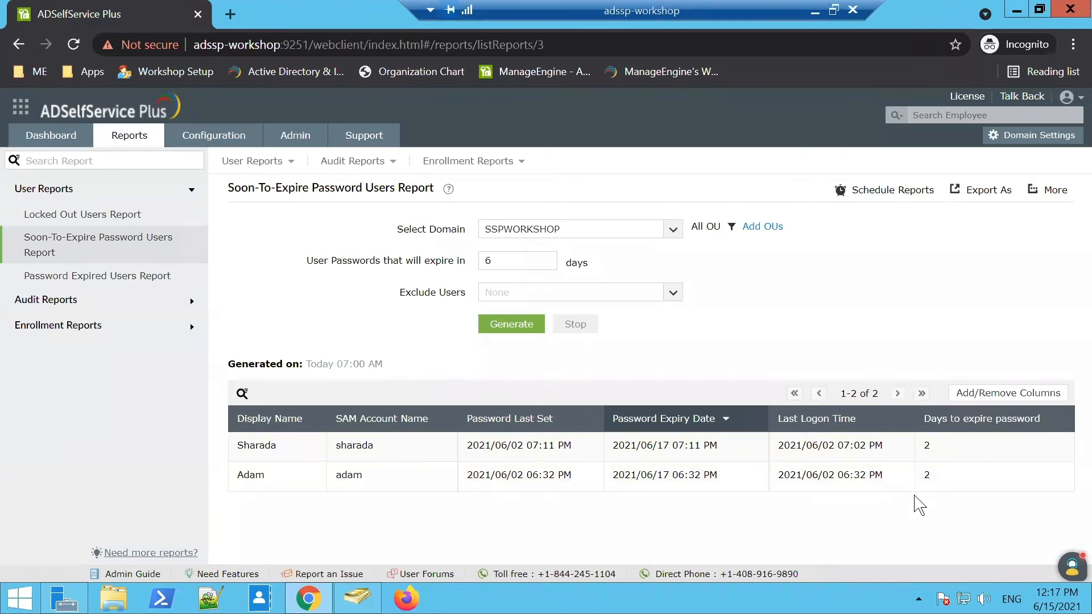
Open the Password Expired Users Report and review the users' password last set, expiry and last logon dates.
{"action": "left_click", "coordinate": [95, 277]}
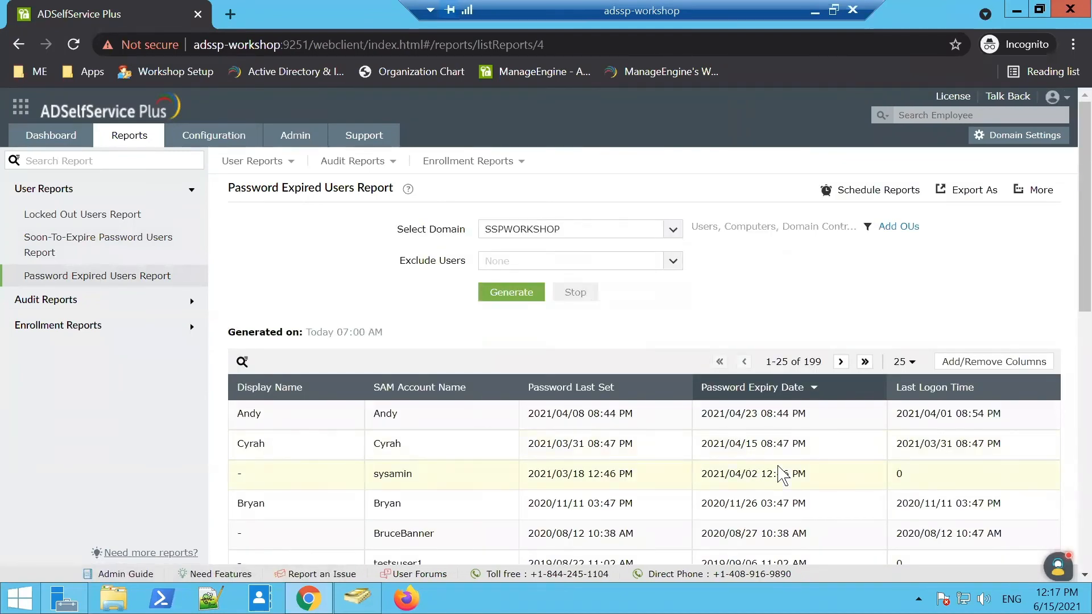
{"action": "scroll", "coordinate": [781, 474], "scroll_direction": "down", "scroll_amount": 4}
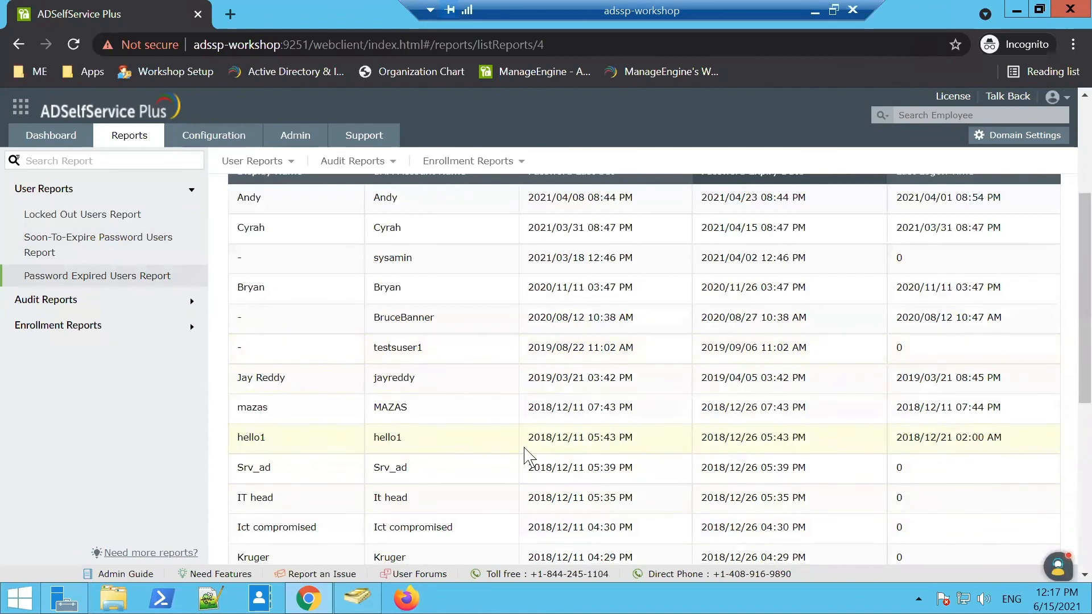
{"action": "double_click", "coordinate": [548, 437]}
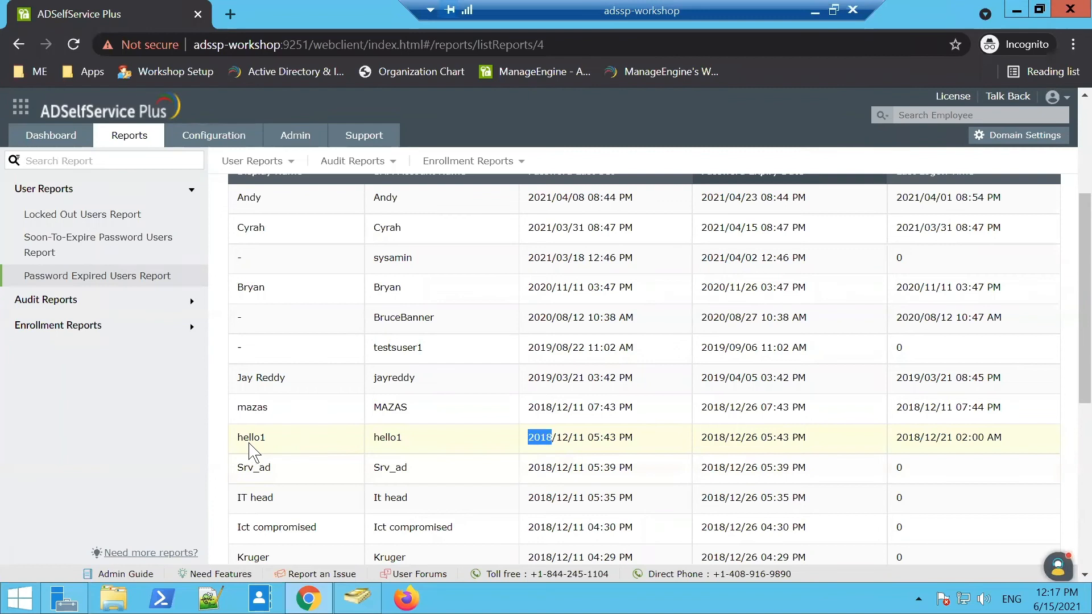
{"action": "scroll", "coordinate": [250, 452], "scroll_direction": "up", "scroll_amount": 4}
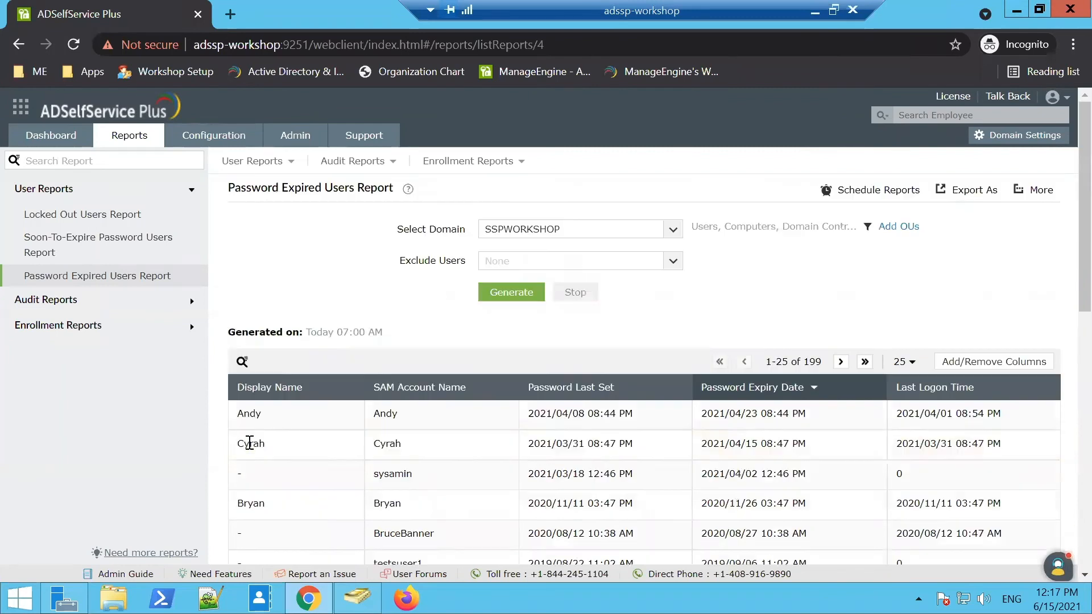
{"action": "left_click", "coordinate": [88, 297]}
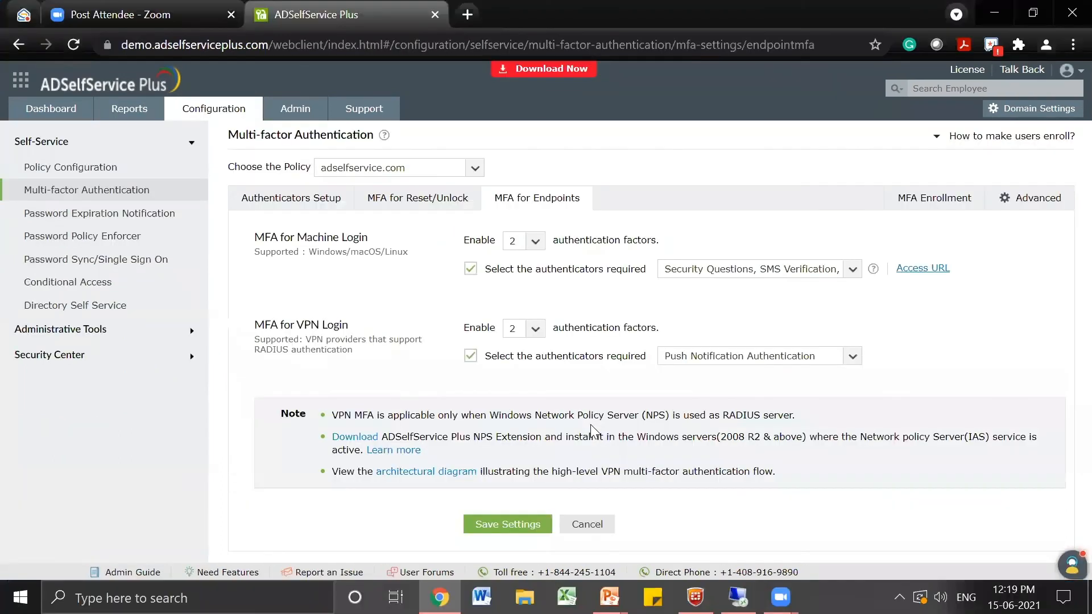
Switch to the running PowerPoint slide show with the "New times- New norms" slide.
{"action": "key", "text": "alt+Tab"}
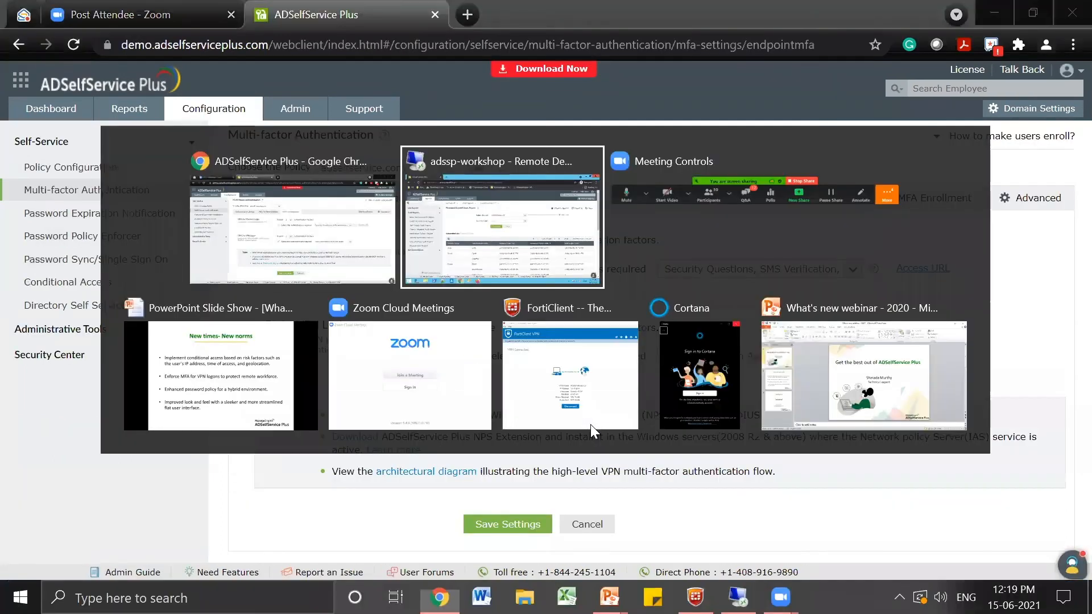
{"action": "key", "text": "Tab"}
{"action": "key", "text": "Tab"}
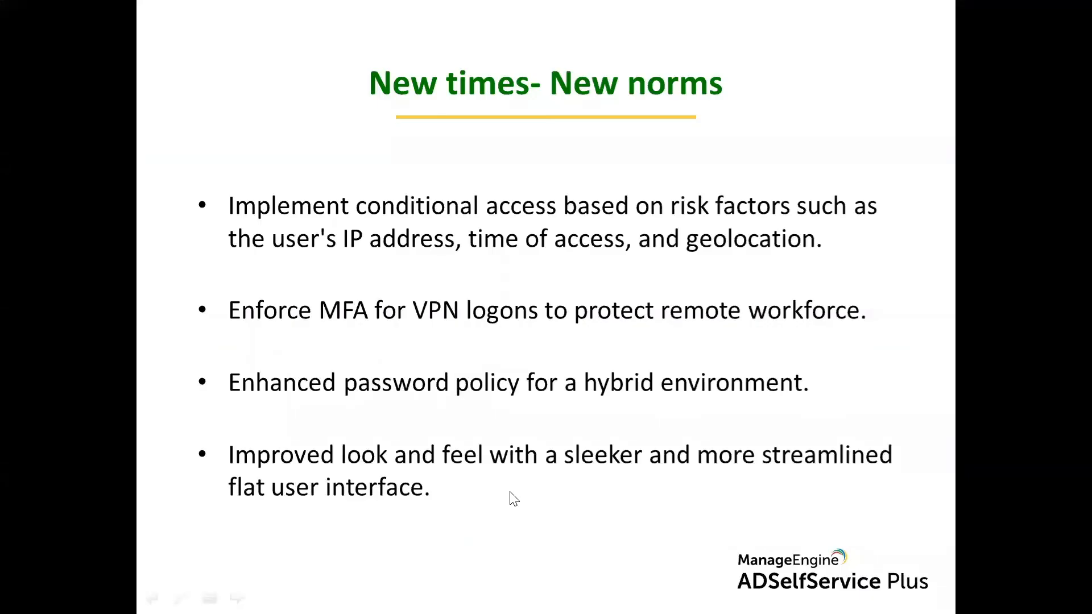